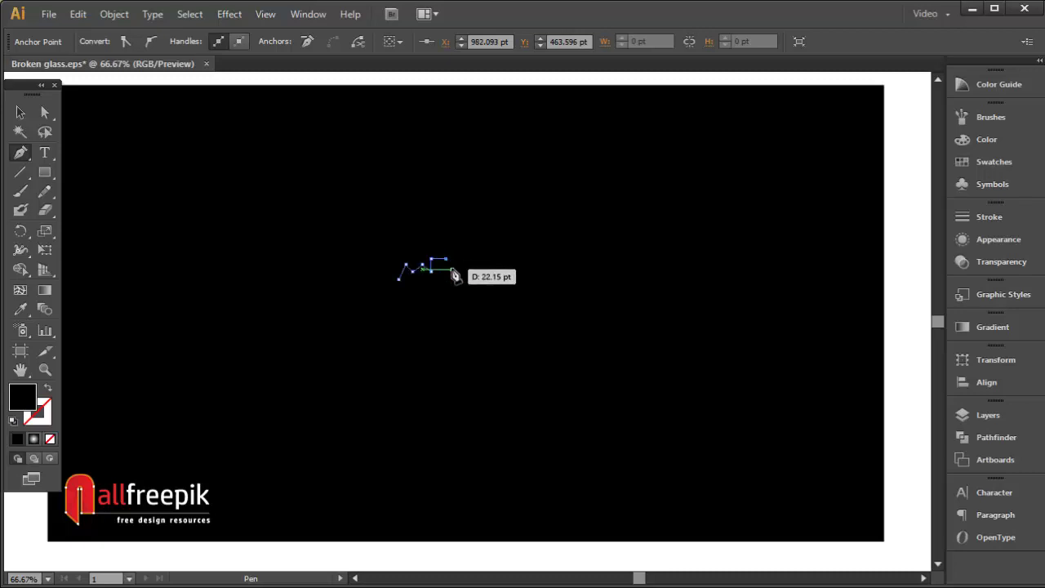
- Undo the misplaced anchor and continue the Pen tool zigzag path along the hole's top edge and down its right side
key("ctrl+z")
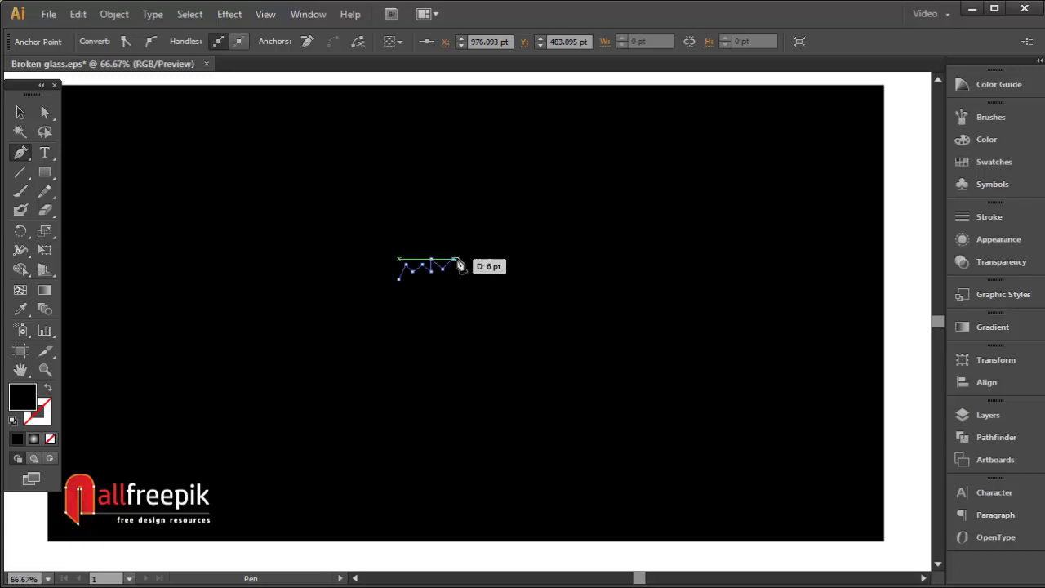
left_click(454, 259)
left_click(464, 269)
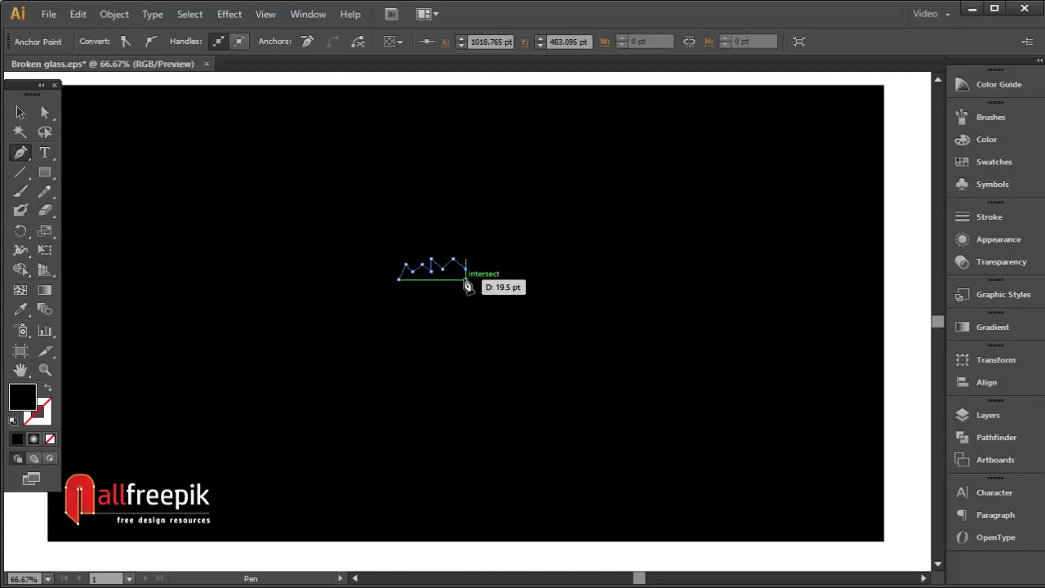
left_click(465, 278)
left_click(477, 282)
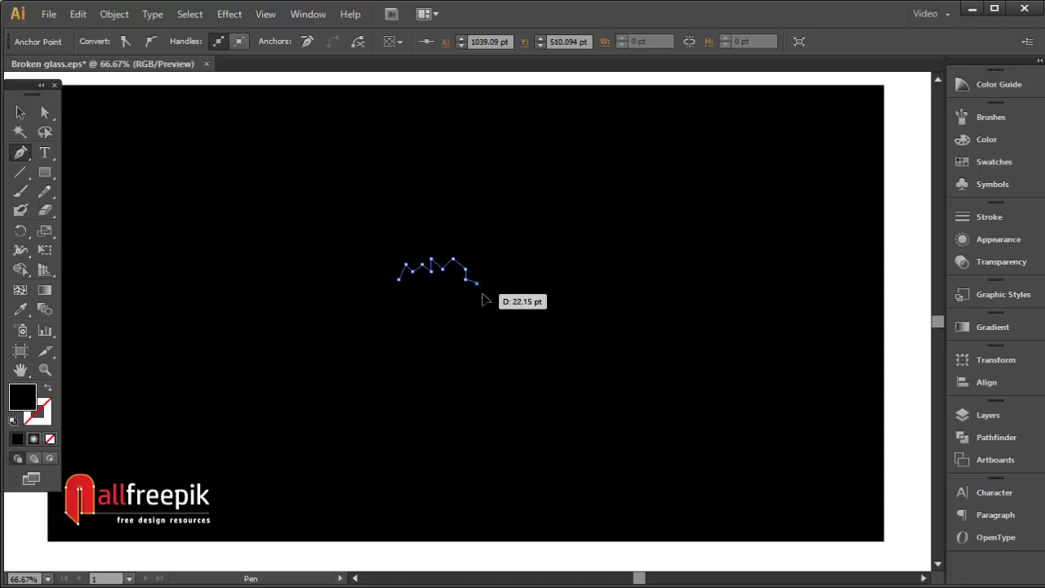
left_click(482, 293)
left_click(462, 297)
left_click(474, 307)
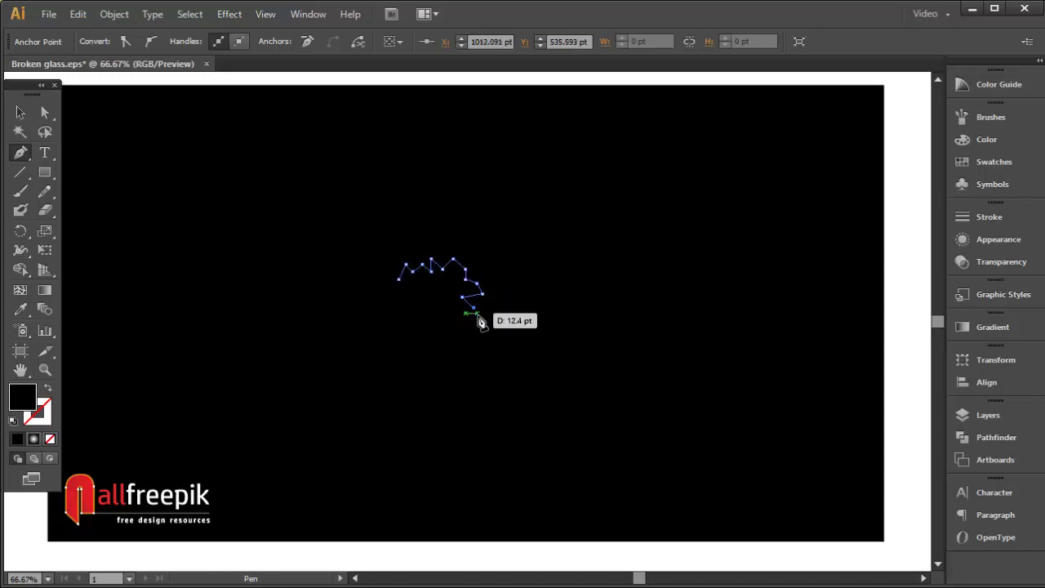
left_click(469, 320)
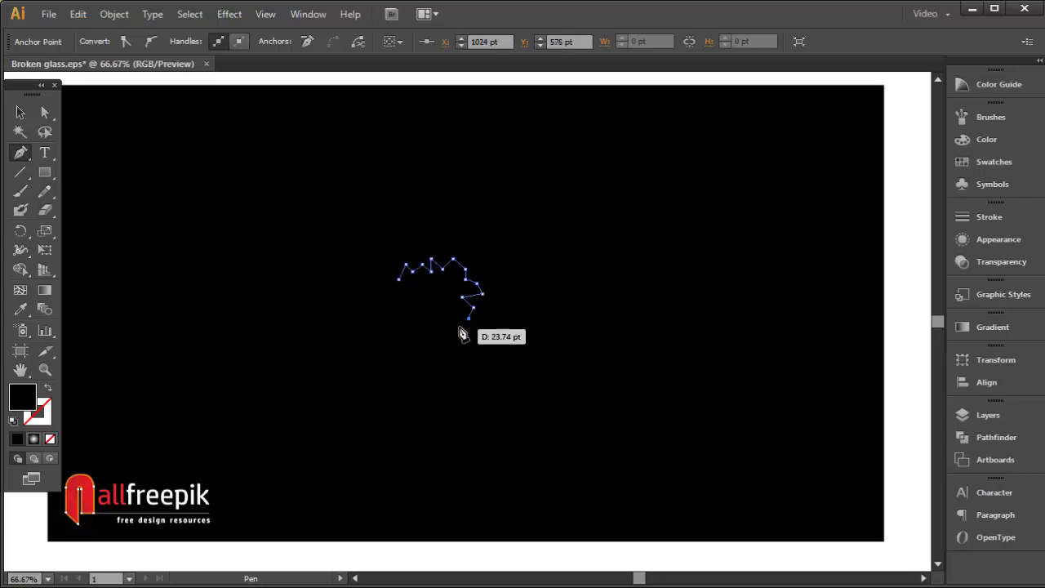
- Draw the zigzag path along the hole's bottom edge and up its left side, closing it at the starting anchor
left_click(453, 319)
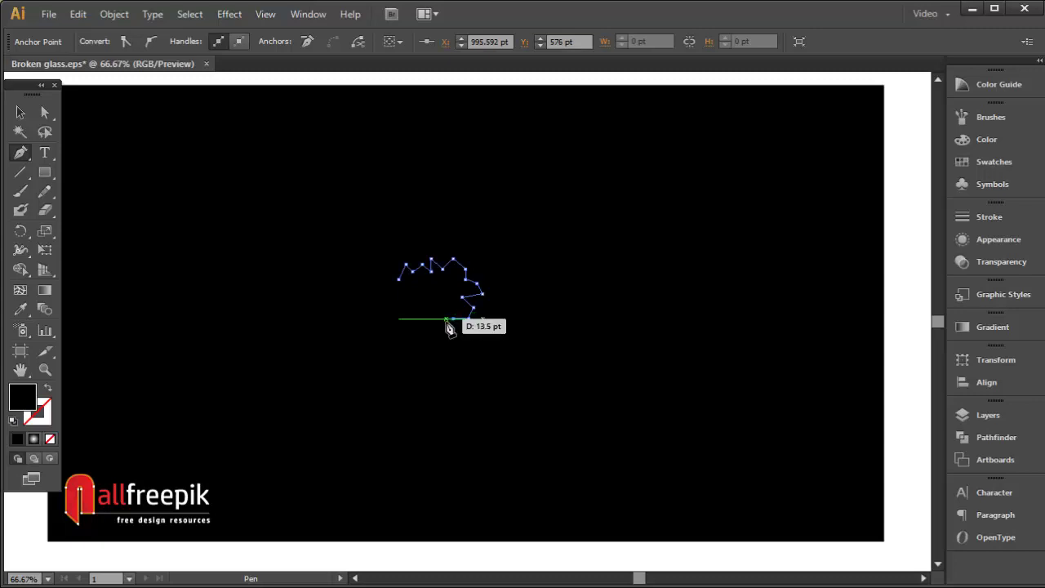
left_click(455, 329)
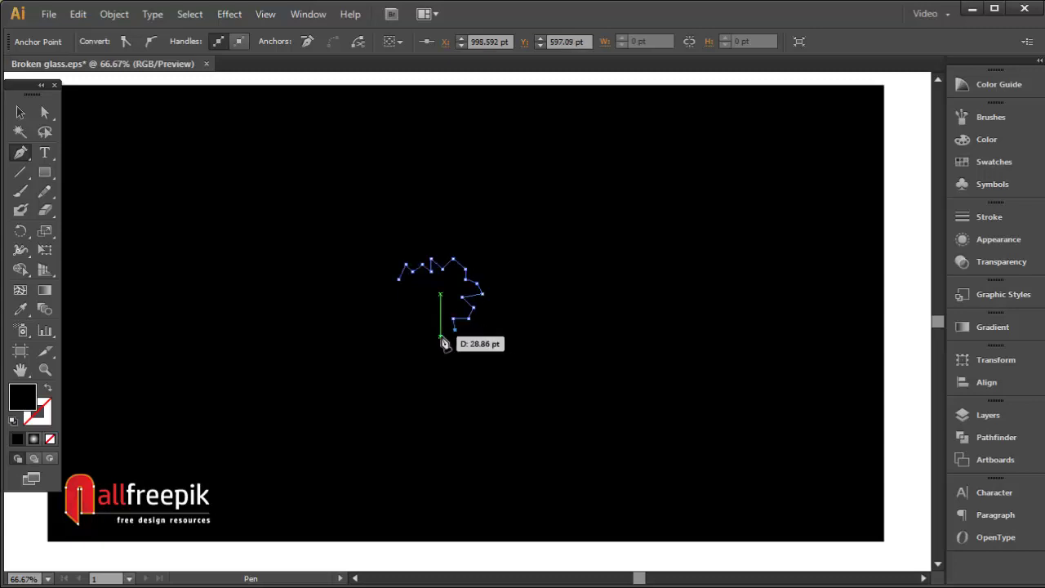
left_click(449, 339)
key("ctrl+h")
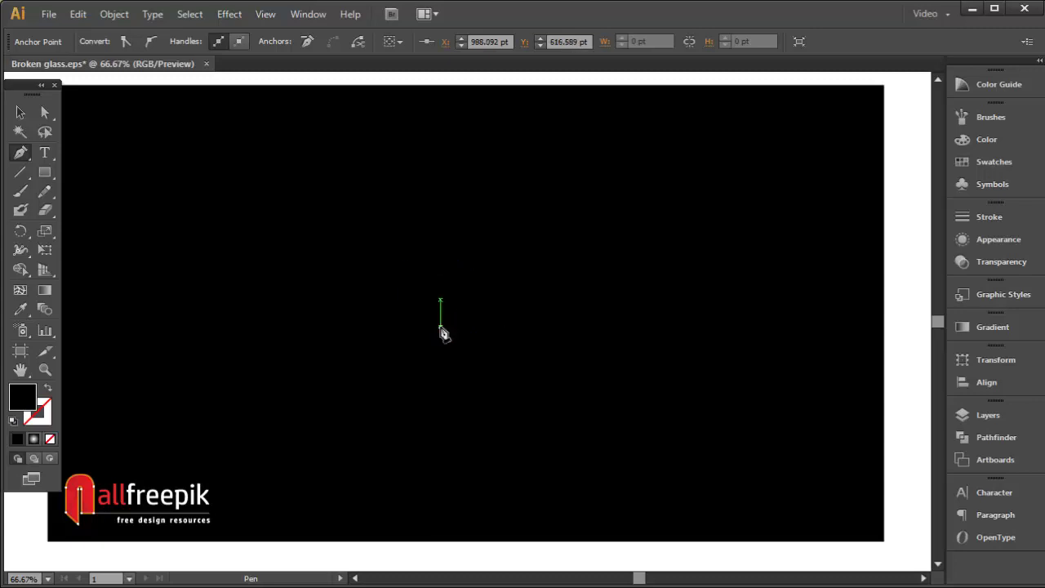
left_click(441, 328)
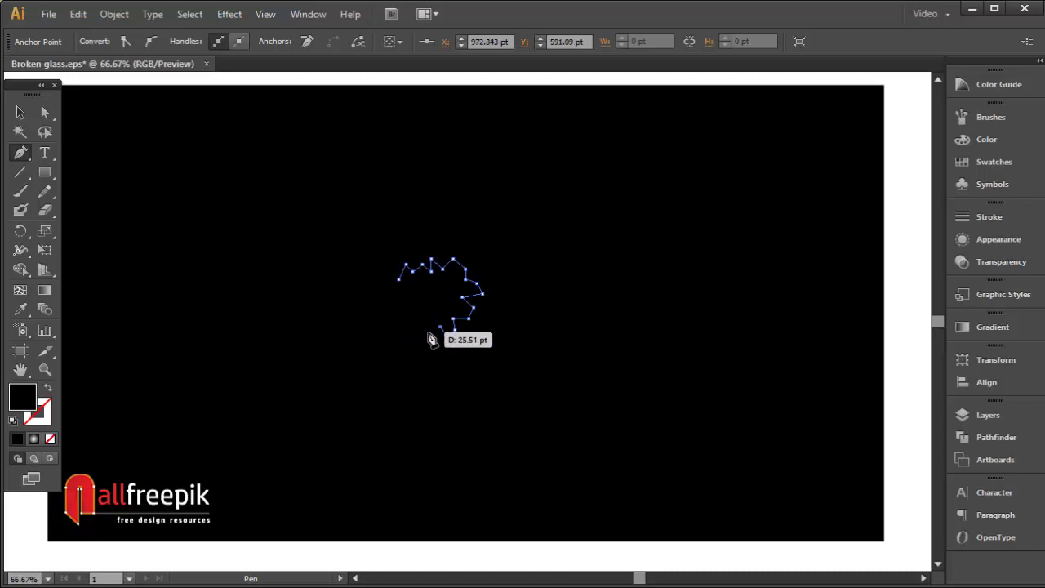
left_click(427, 332)
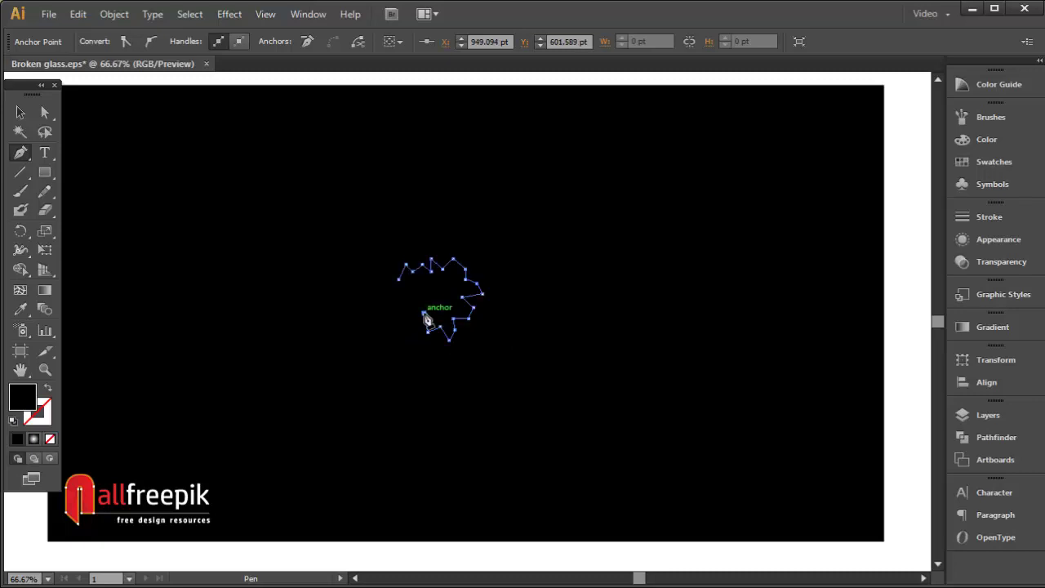
left_click(415, 331)
left_click(409, 318)
left_click(398, 329)
left_click(400, 313)
left_click(390, 304)
left_click(393, 294)
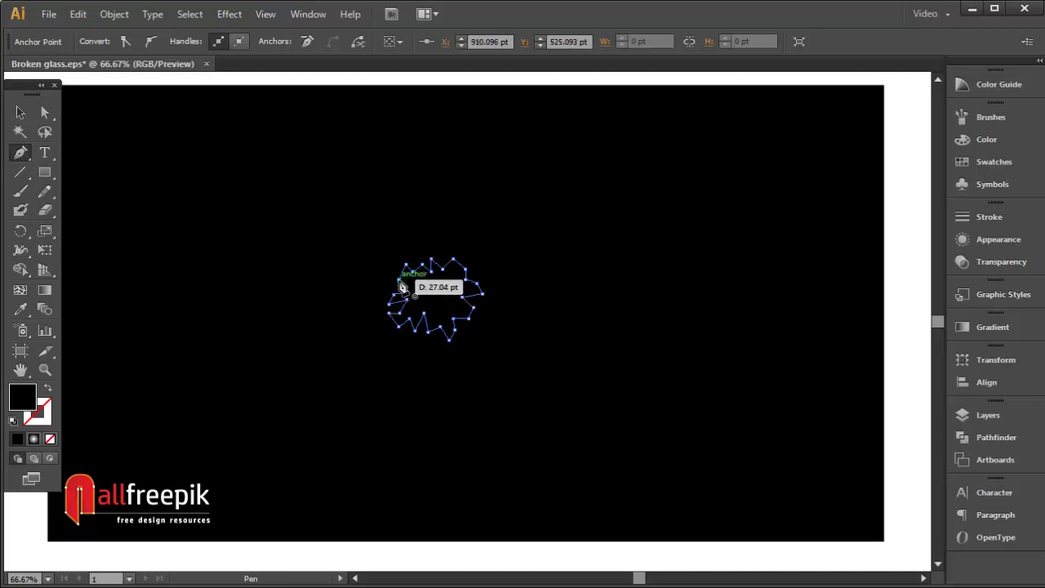
left_click(400, 283)
key("v")
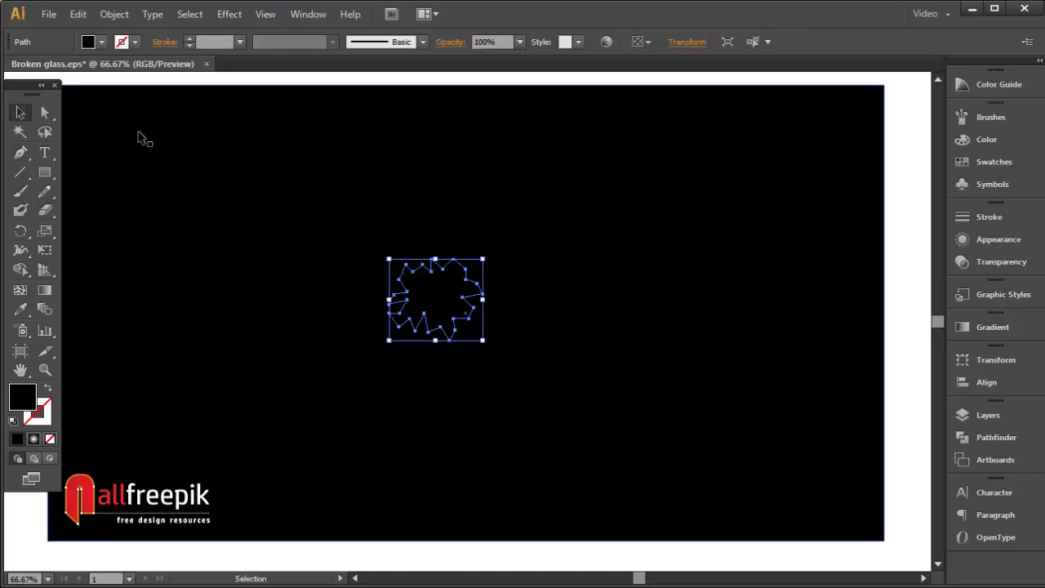
- Copy the jagged black shape and paste the duplicate in front of it
left_click(77, 14)
left_click(103, 91)
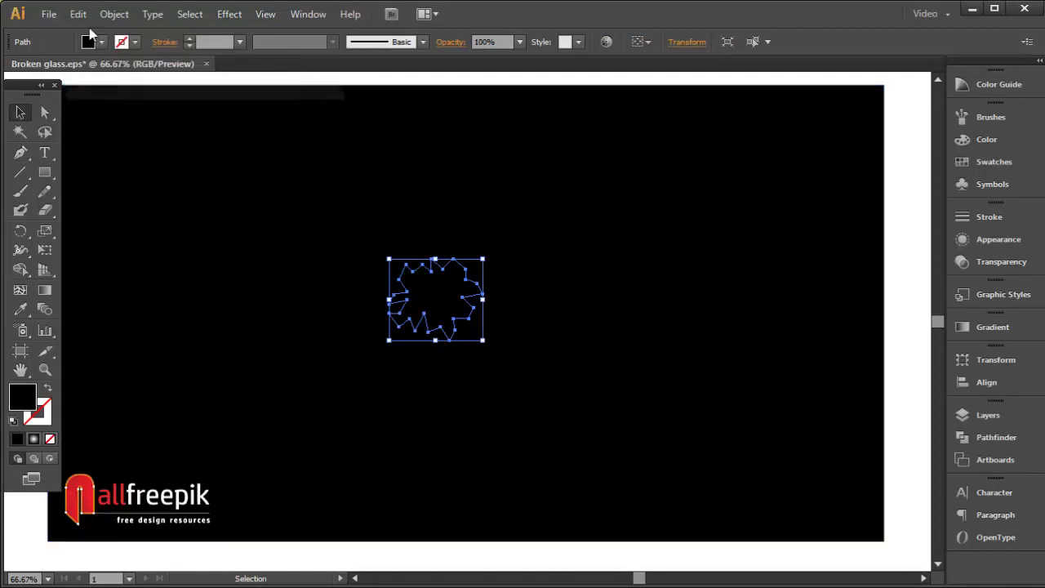
left_click(77, 14)
left_click(122, 126)
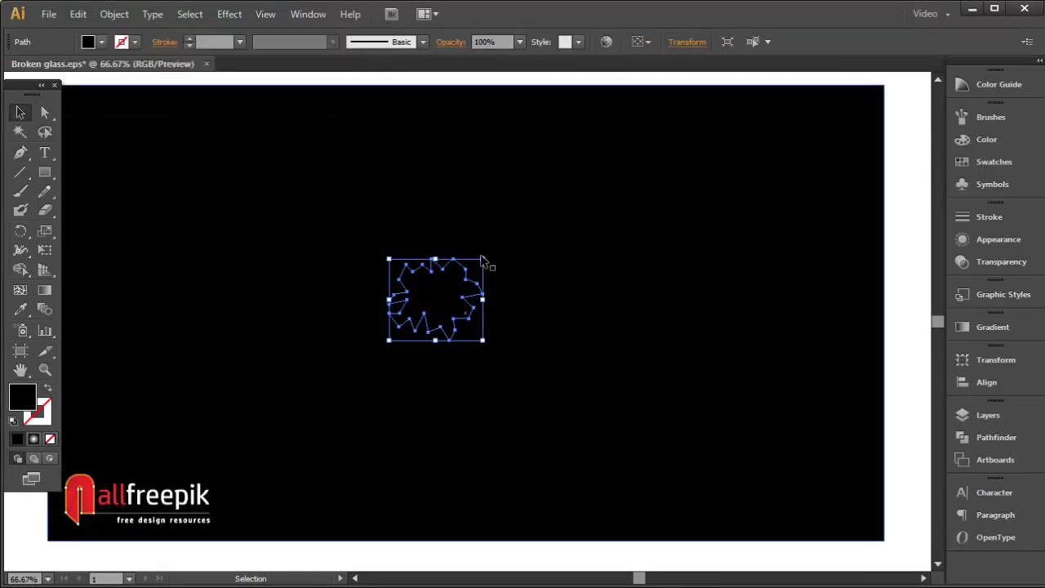
- Enlarge the pasted jagged shape proportionally from its centre to about 1.6 times its size and fill it with a white-to-black radial gradient
left_click_drag(487, 258, 517, 231)
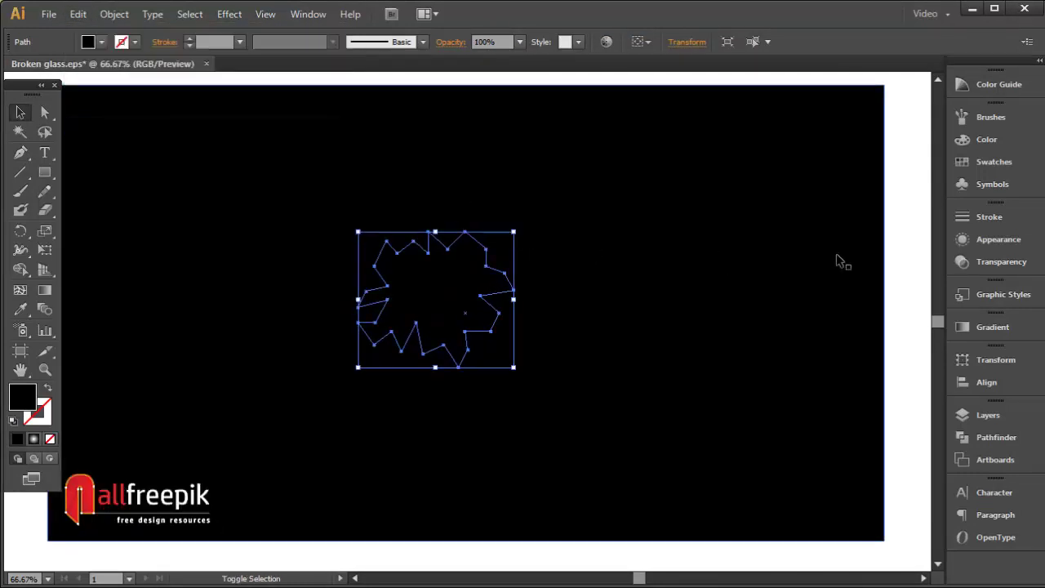
left_click(992, 327)
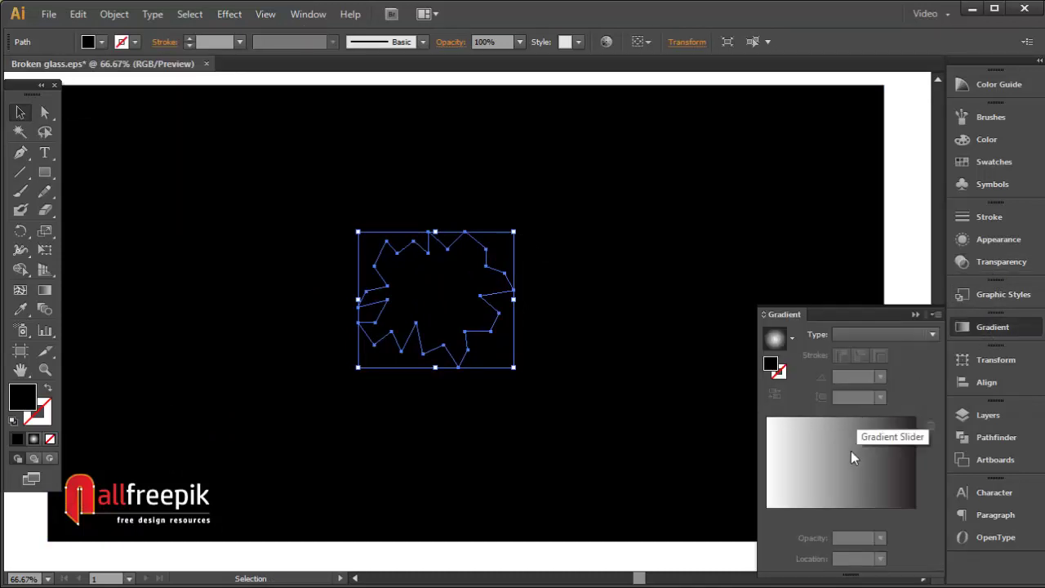
left_click(883, 468)
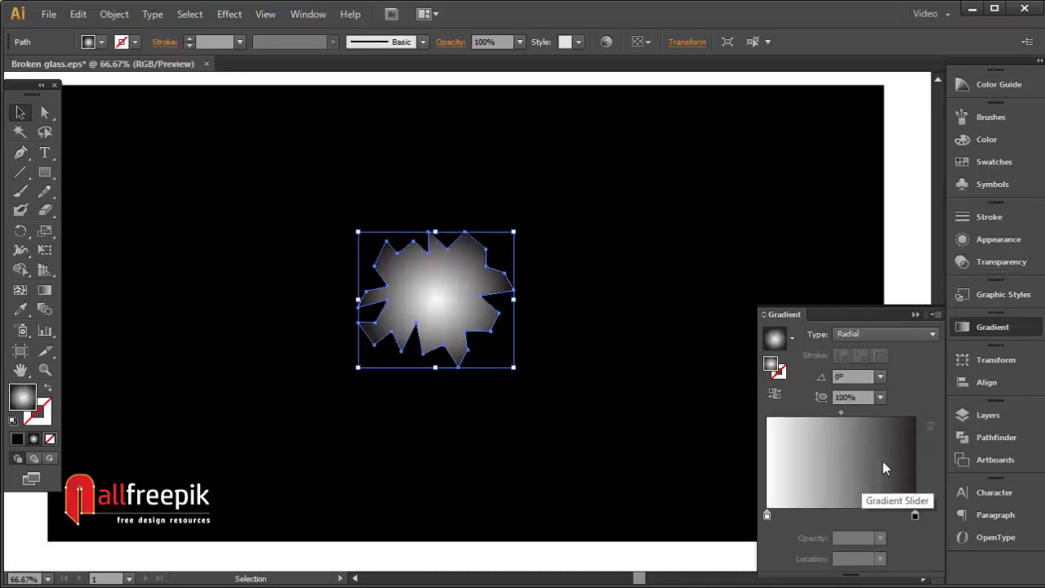
- Send the gradient shape and the black background together to the back, behind the small black jagged shape
left_click(882, 220)
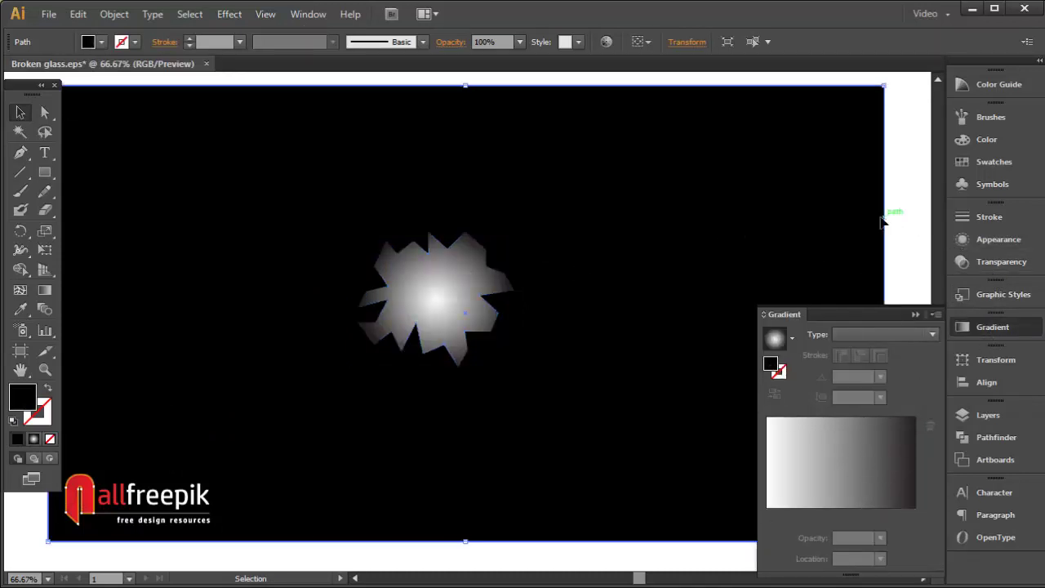
left_click(461, 289)
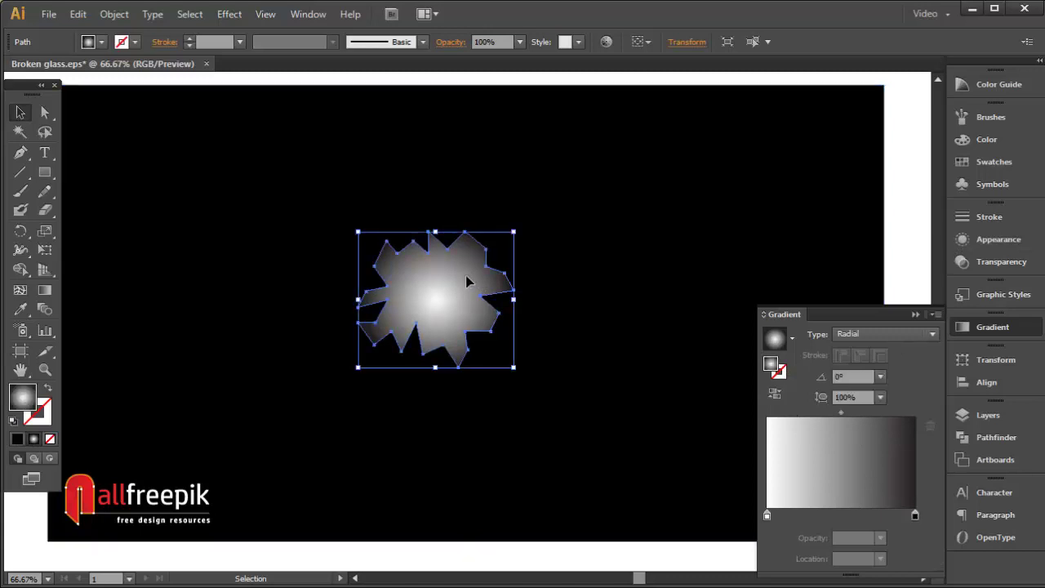
left_click(872, 257, "shift")
right_click(648, 206)
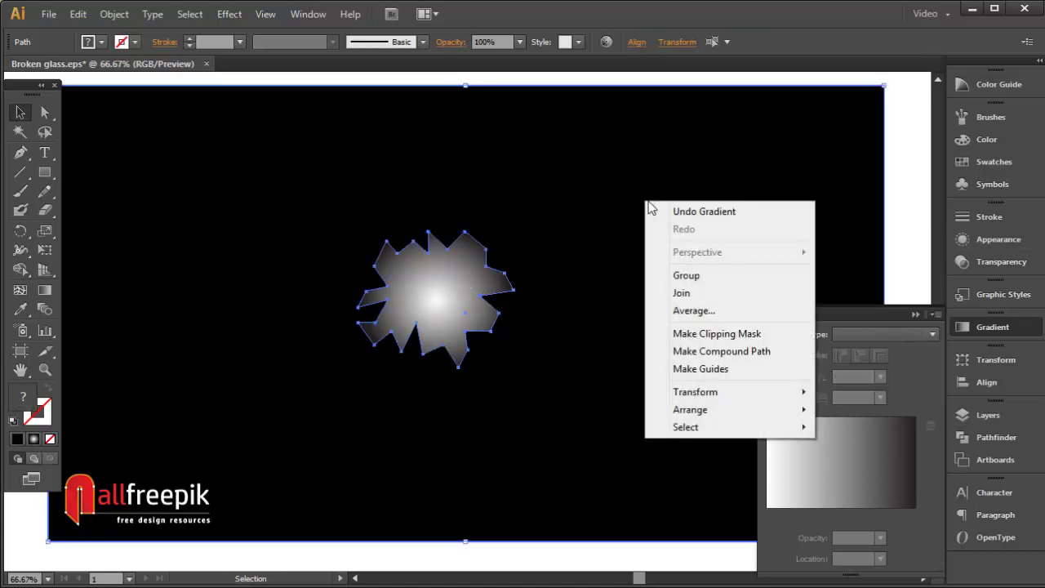
mouse_move(735, 411)
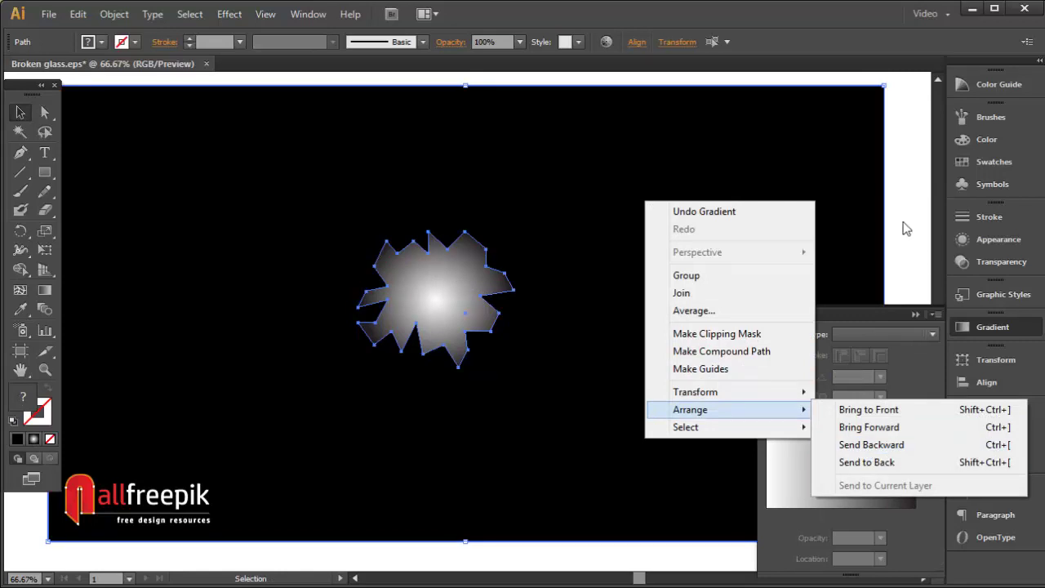
left_click(891, 463)
left_click(892, 296)
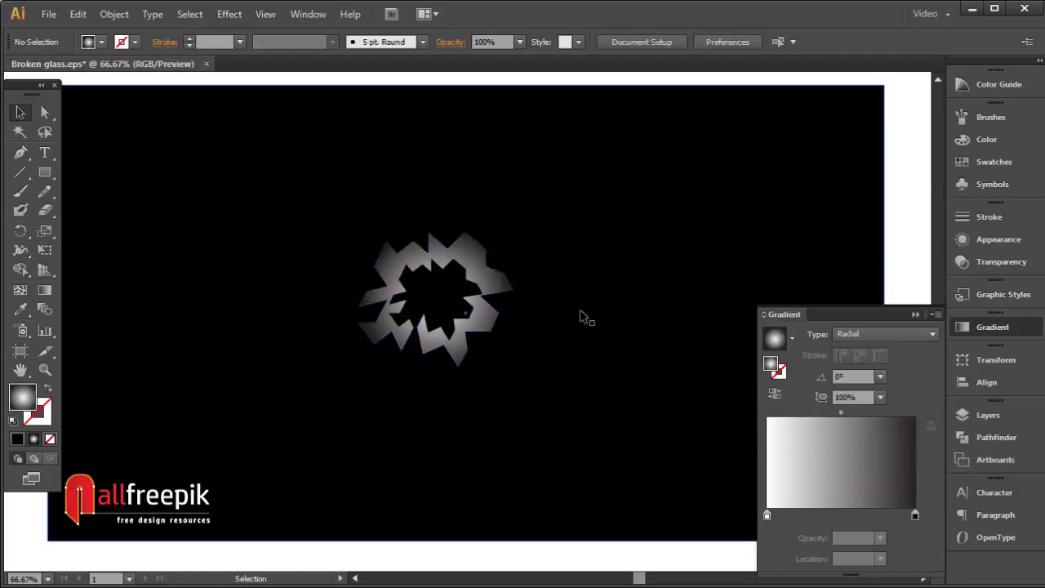
- Rotate the gradient shape about 9.2° clockwise and move it slightly down around the black hole
left_click(490, 286)
left_click(503, 291)
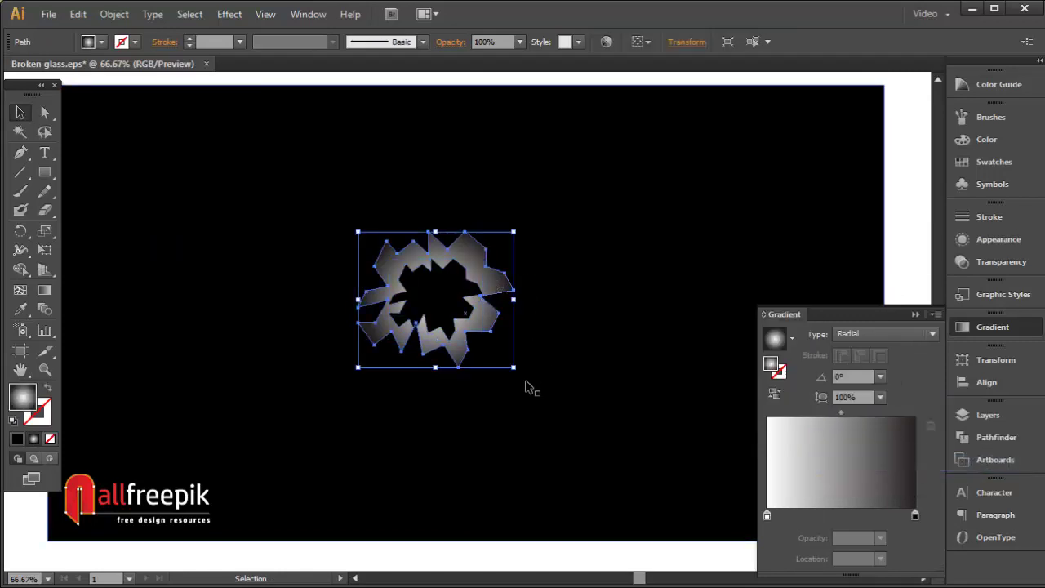
left_click_drag(520, 371, 507, 389)
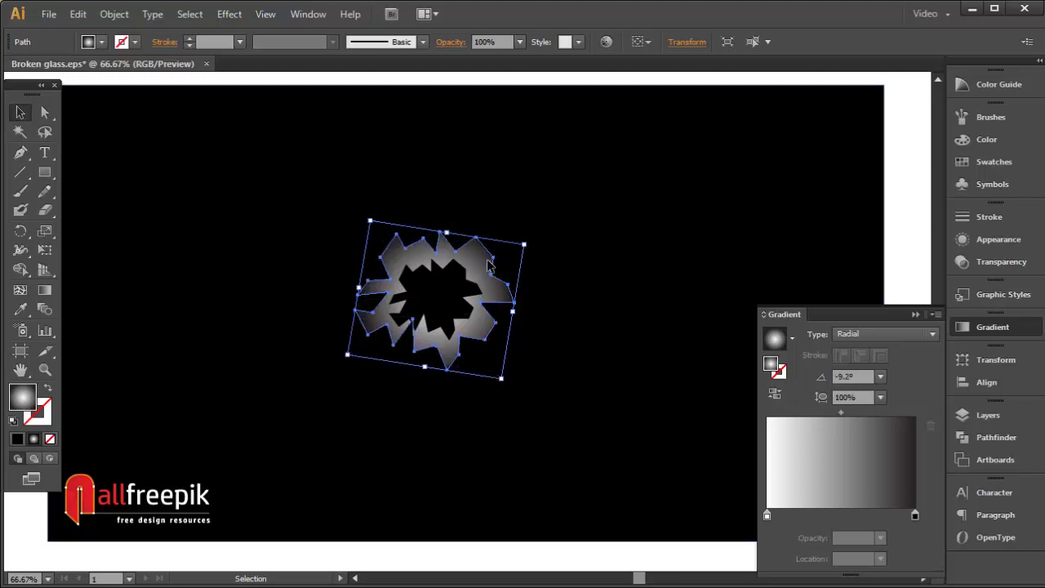
left_click_drag(489, 264, 489, 271)
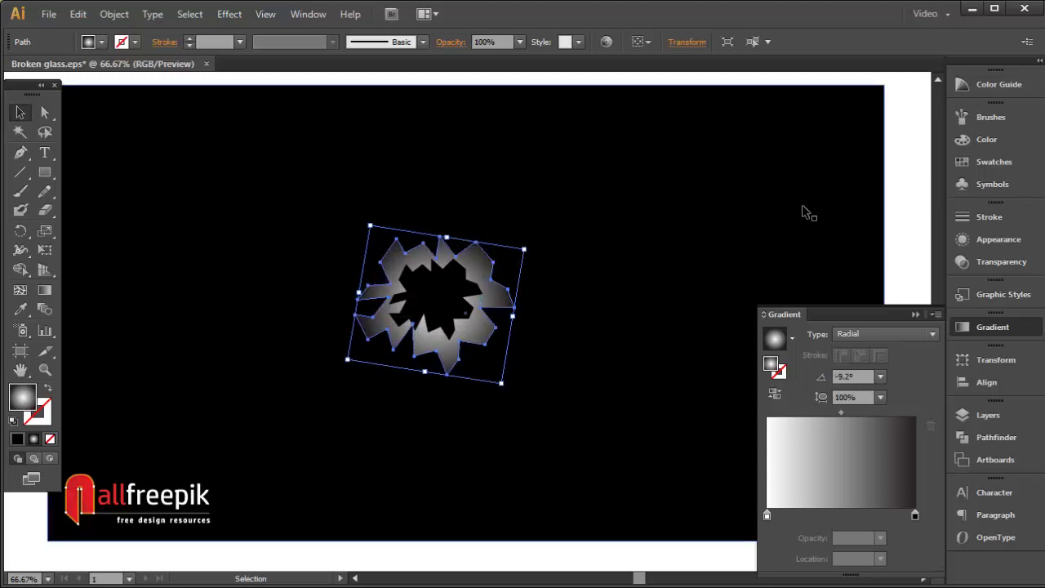
- Set the gradient shape's blending mode to Screen and its opacity to 50%
left_click(963, 262)
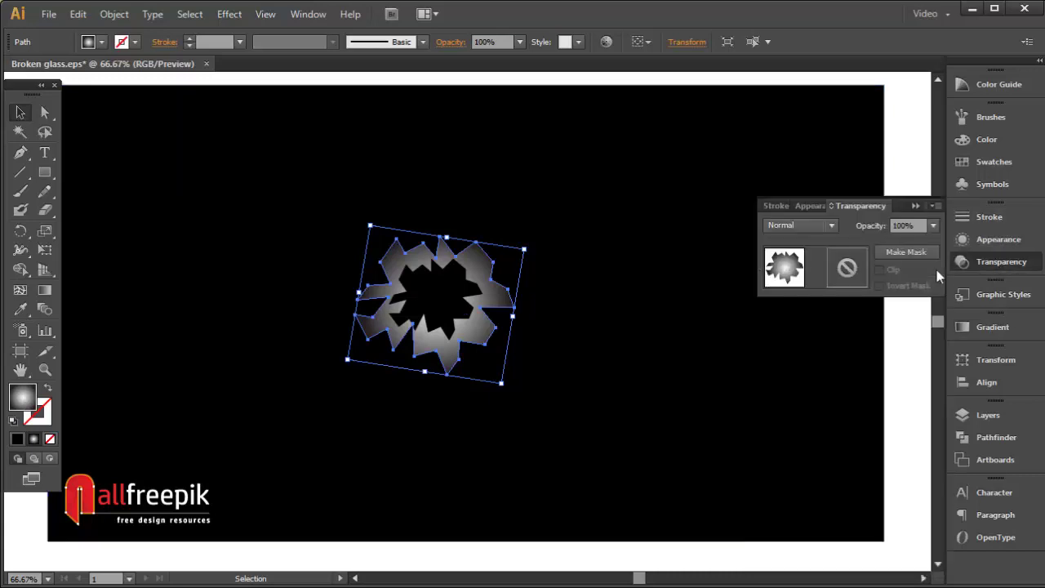
left_click(800, 227)
key("Escape")
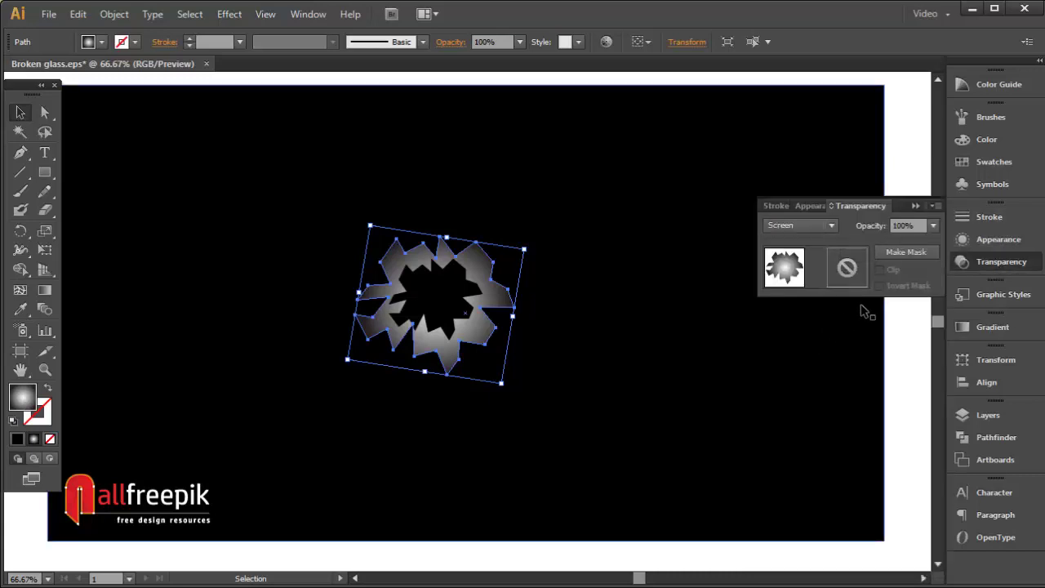
left_click(934, 226)
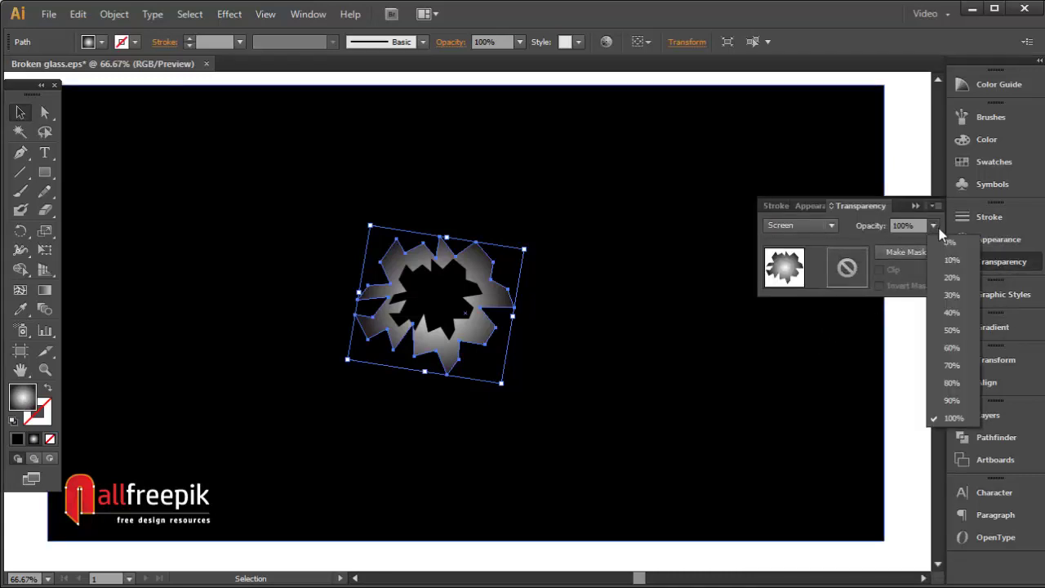
left_click(952, 330)
left_click(648, 258)
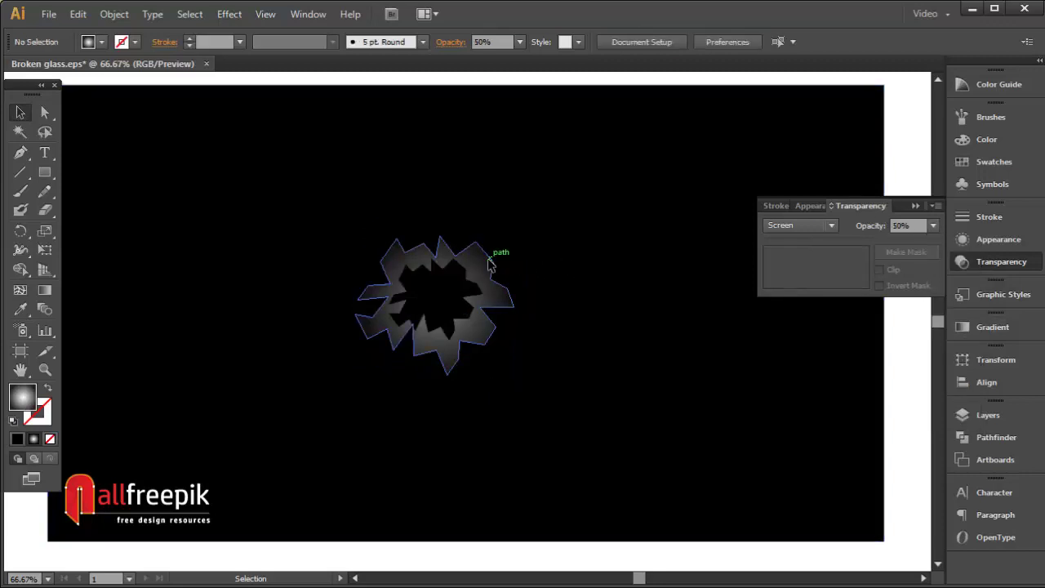
- Copy the semi-transparent gradient shape, paste it in back and enlarge the copy slightly around its centre
left_click(495, 252)
left_click(78, 14)
left_click(126, 99)
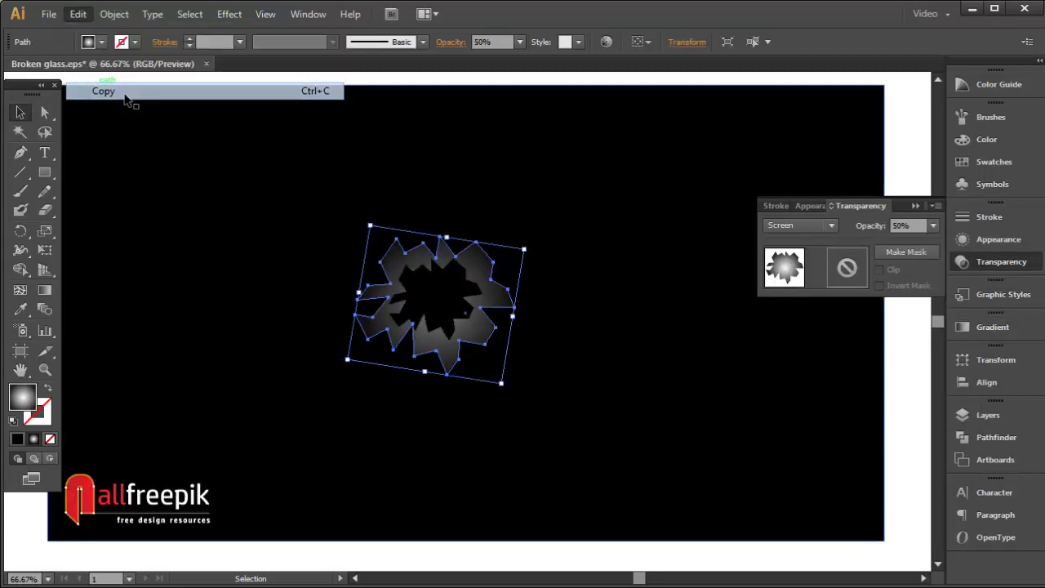
left_click(81, 14)
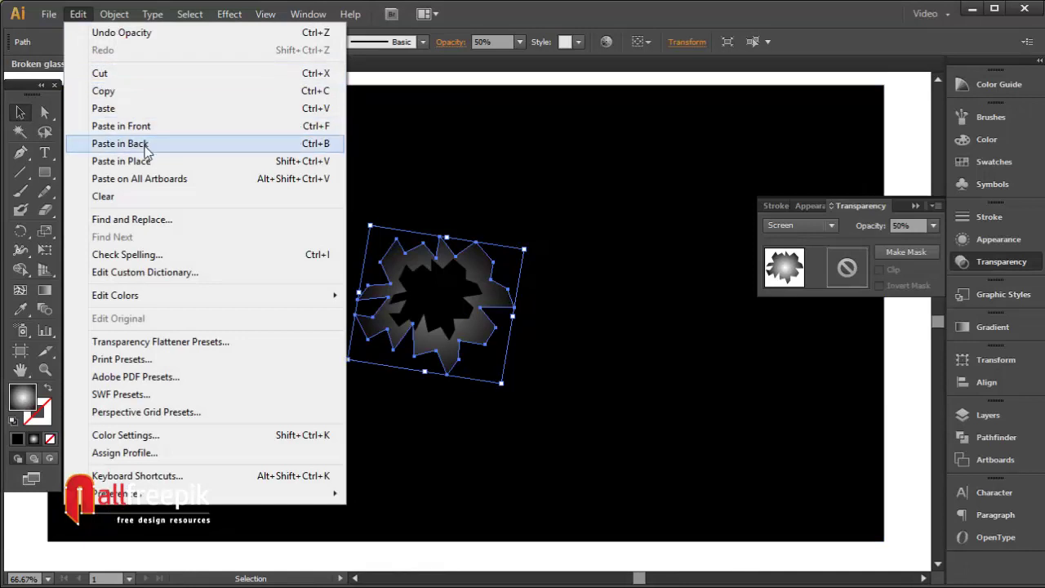
left_click(139, 144)
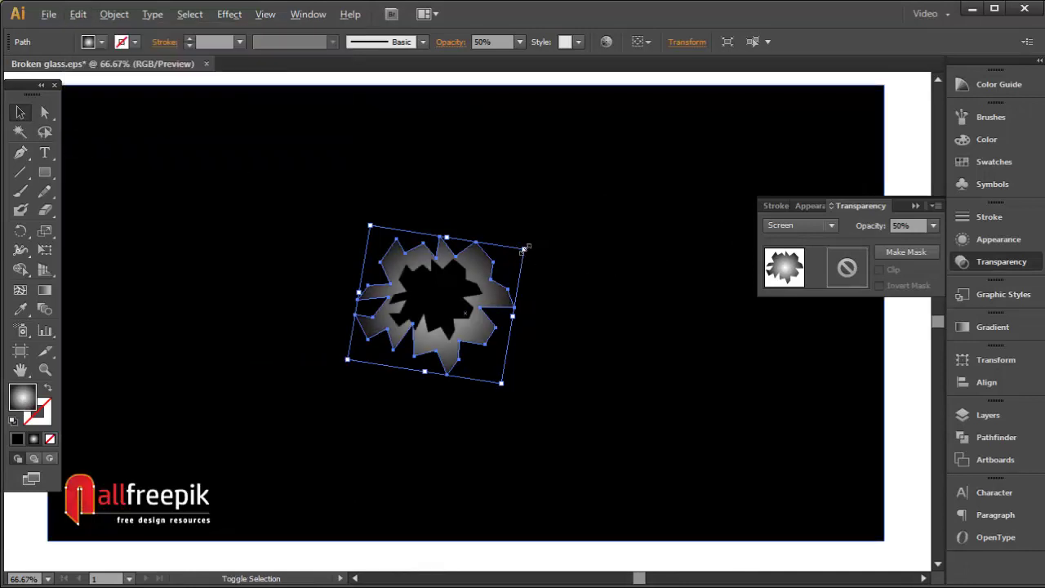
mouse_move(524, 248)
left_mouse_down()
mouse_move(549, 234)
mouse_move(540, 239)
left_mouse_up()
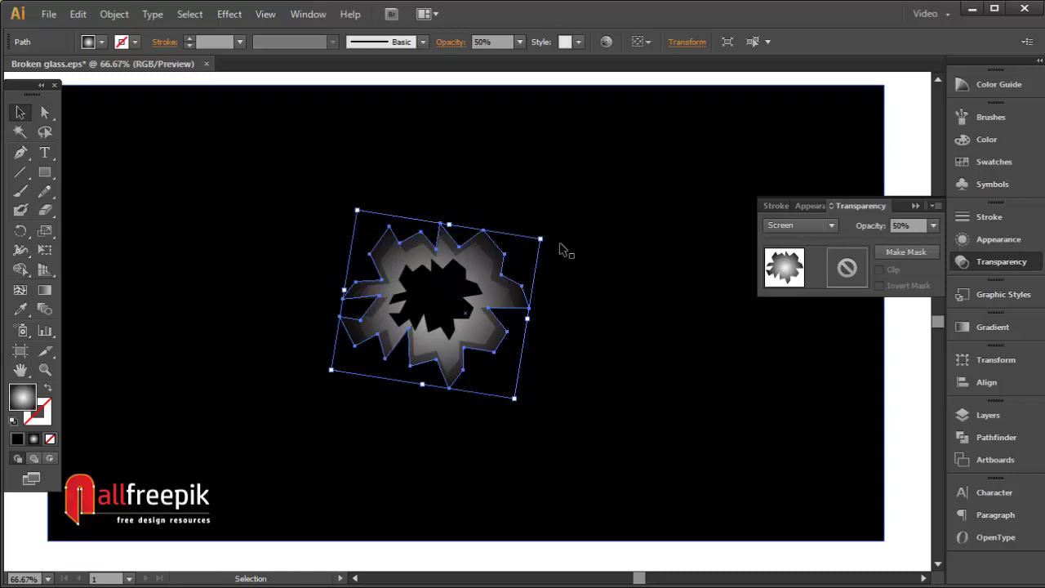
- Rotate the larger back copy slightly clockwise and nudge the smaller gradient shape slightly down and to the right
left_click_drag(547, 237, 520, 276)
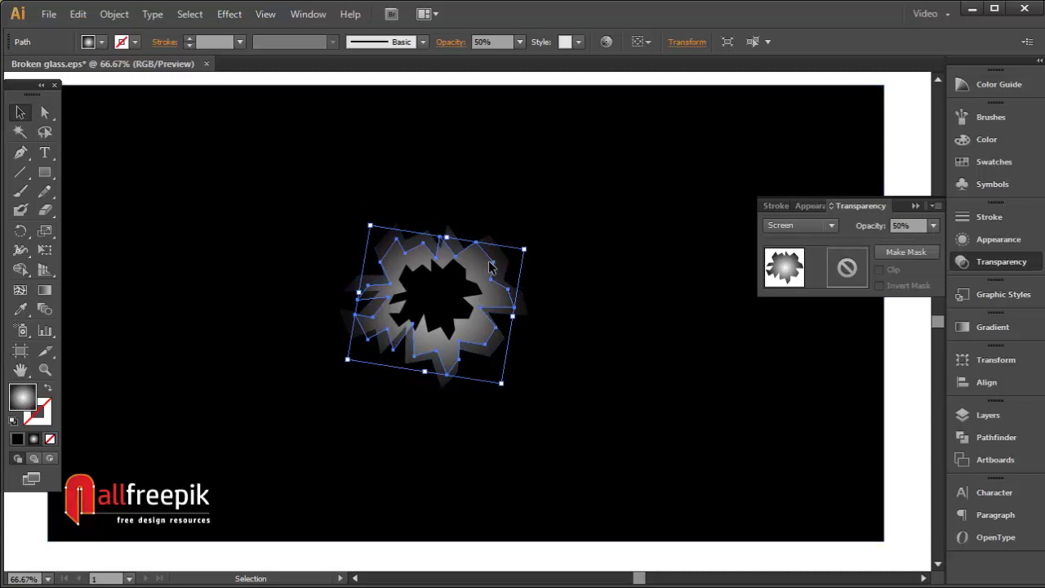
left_click_drag(490, 267, 494, 271)
left_click(866, 357)
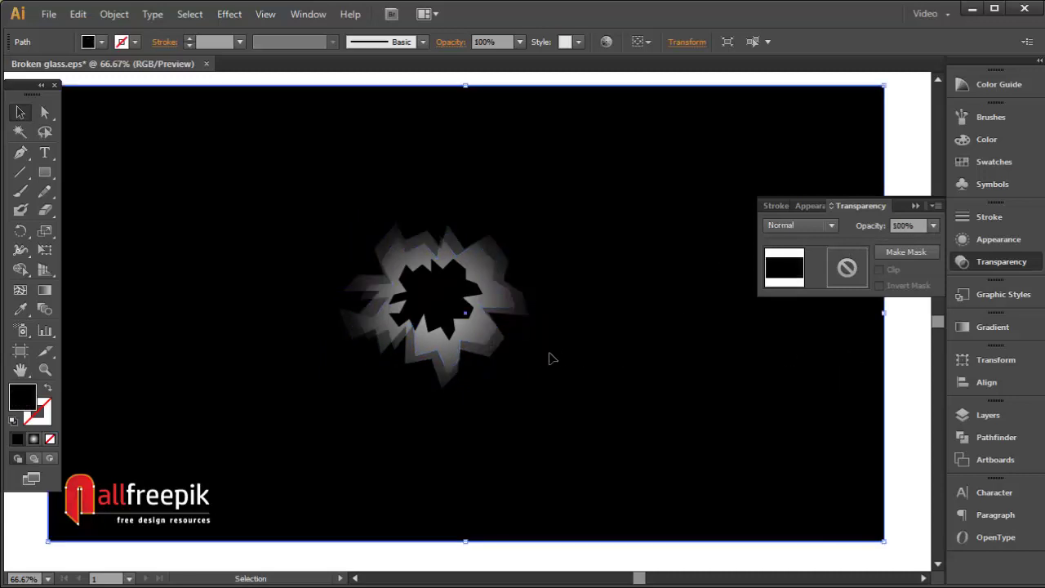
- Enlarge the outer semi-transparent gradient shape slightly around its centre
left_click(496, 350)
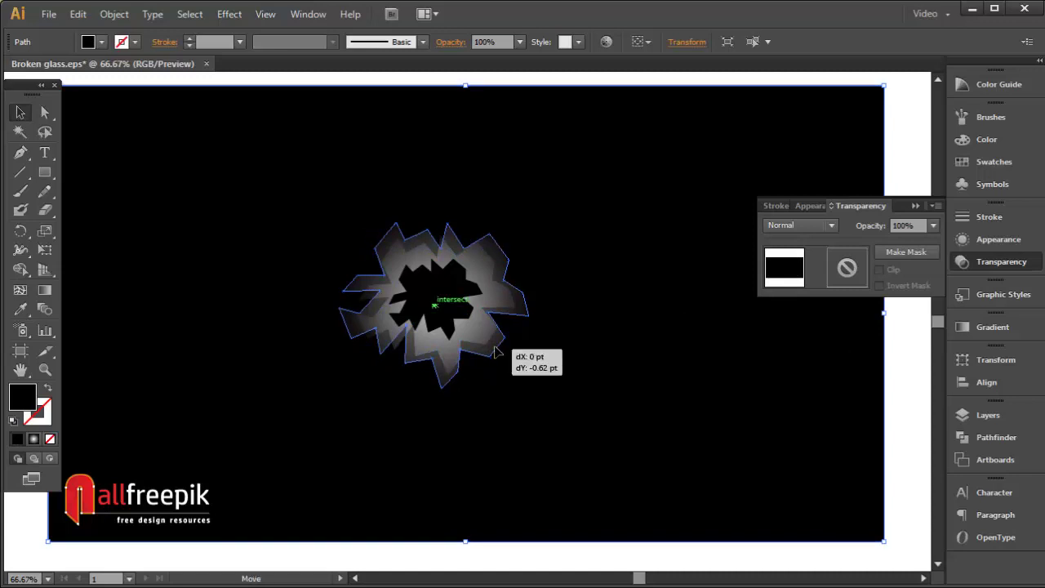
left_click_drag(546, 247, 553, 242)
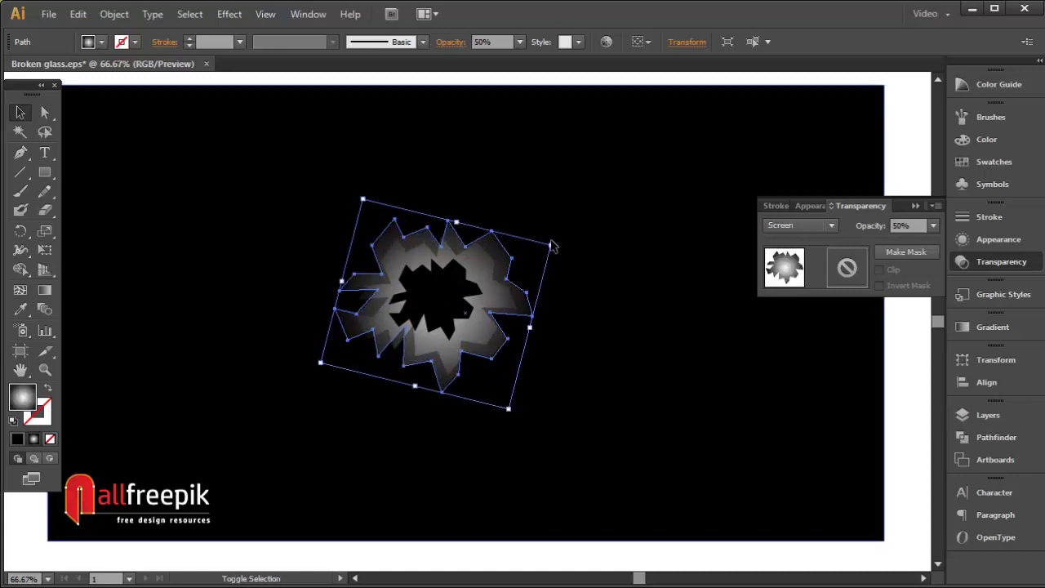
left_click(765, 388)
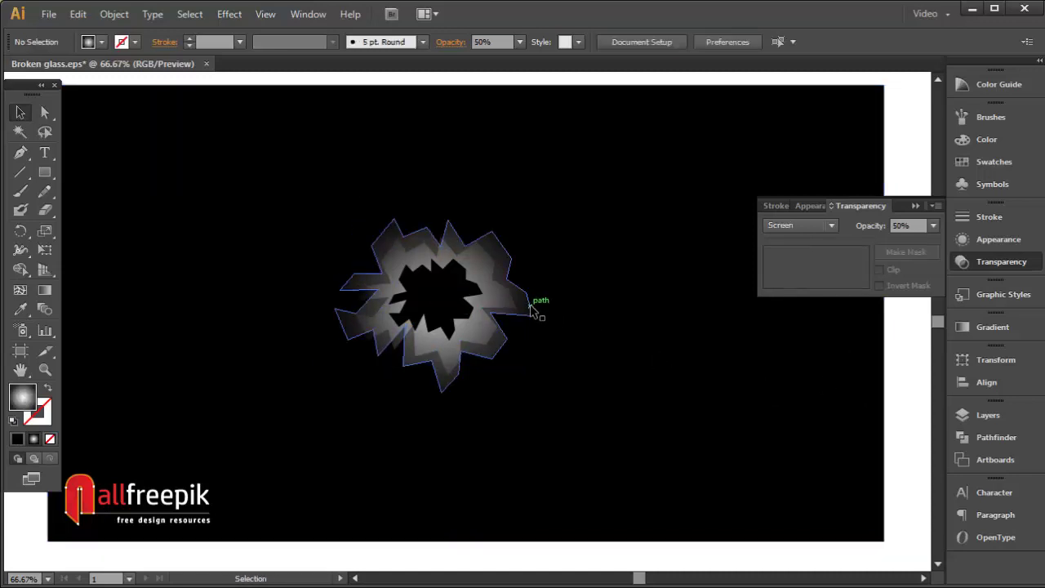
- Copy the outer gradient shape, paste it in back and rotate the copy slightly counterclockwise around the hole
left_click(538, 307)
left_click(114, 13)
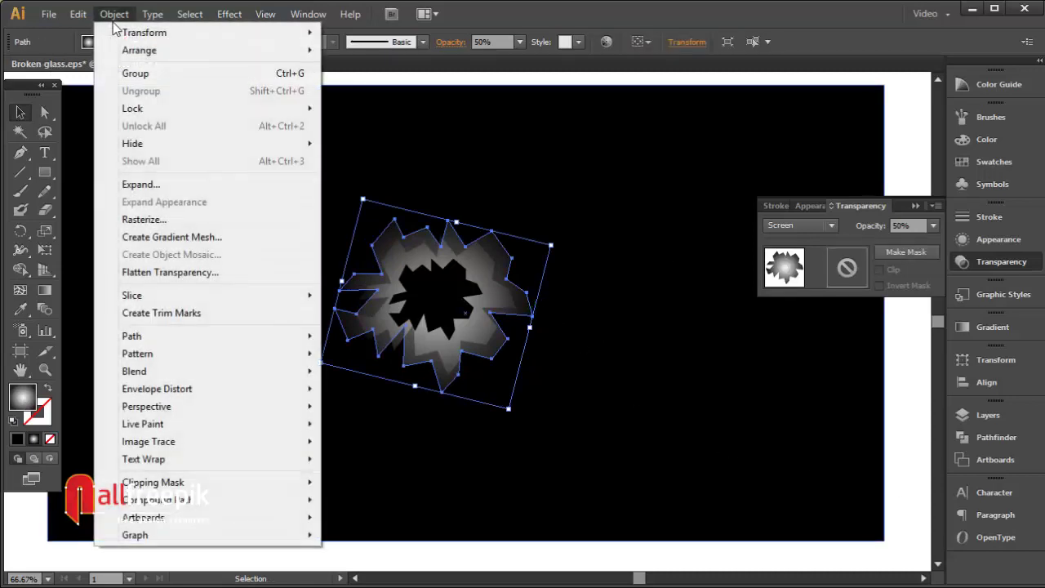
left_click(104, 92)
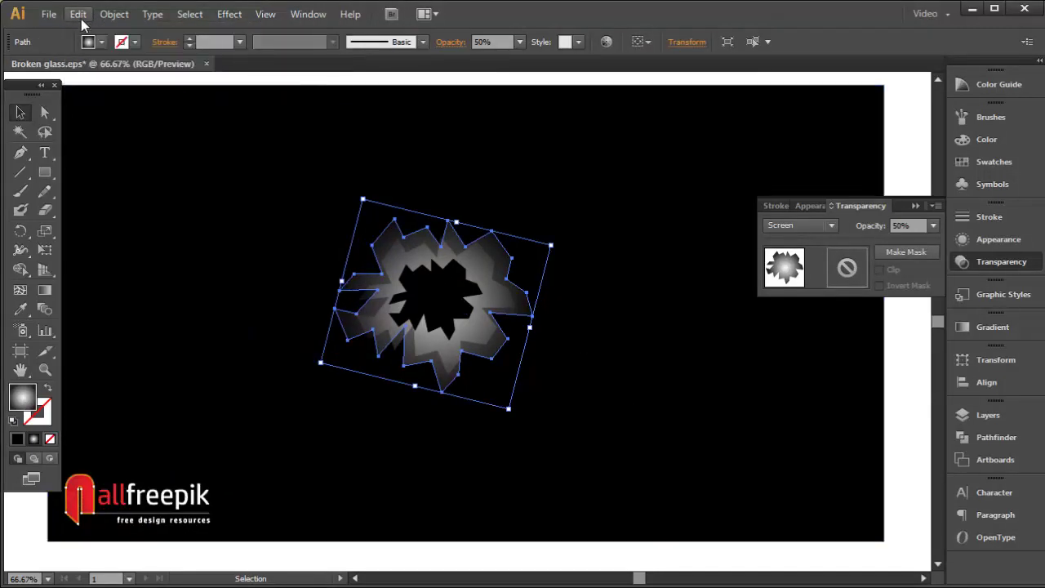
left_click(78, 14)
left_click(137, 143)
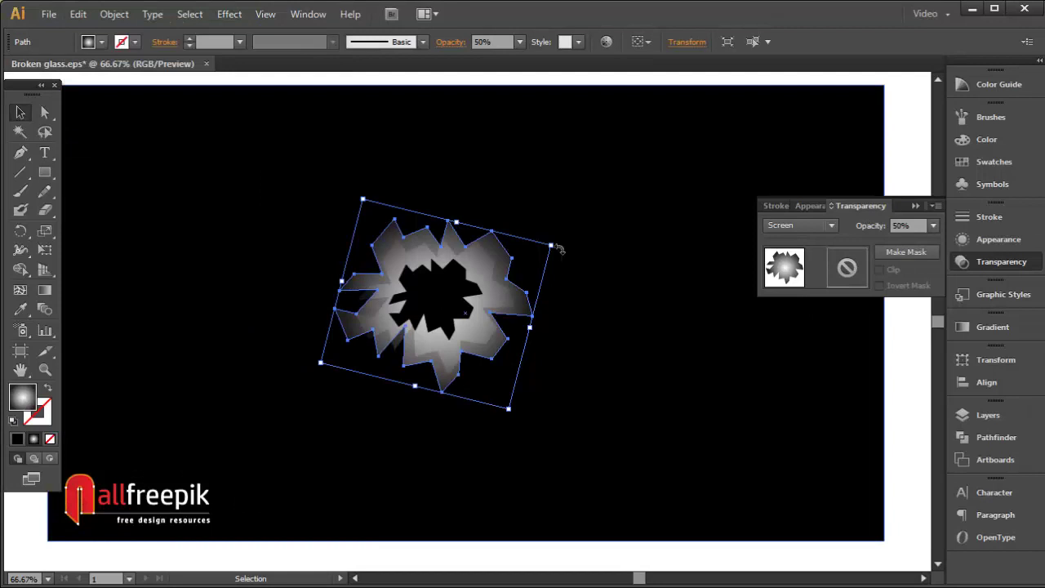
left_click_drag(555, 246, 543, 234)
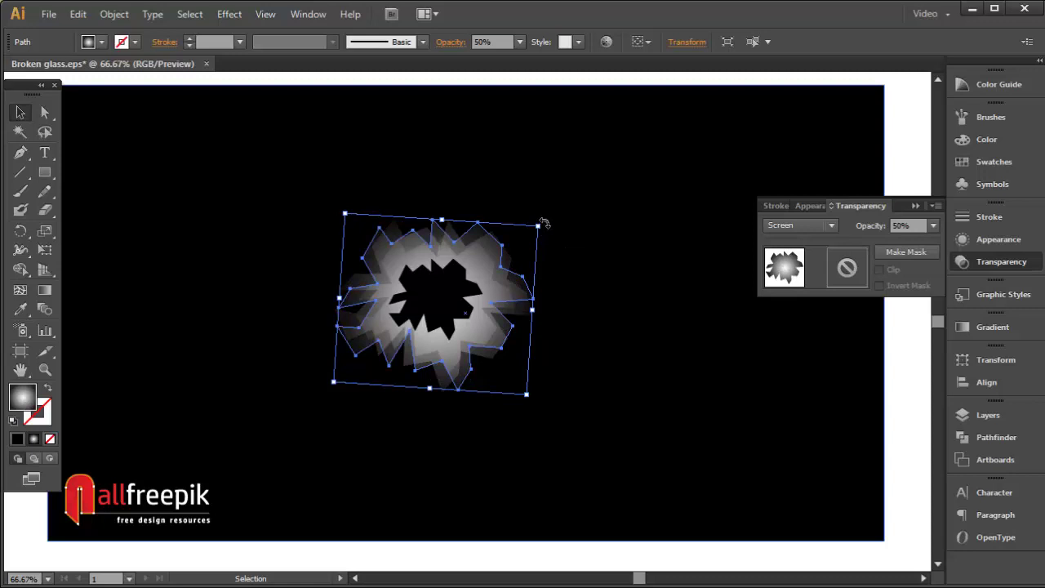
left_click_drag(544, 224, 545, 222)
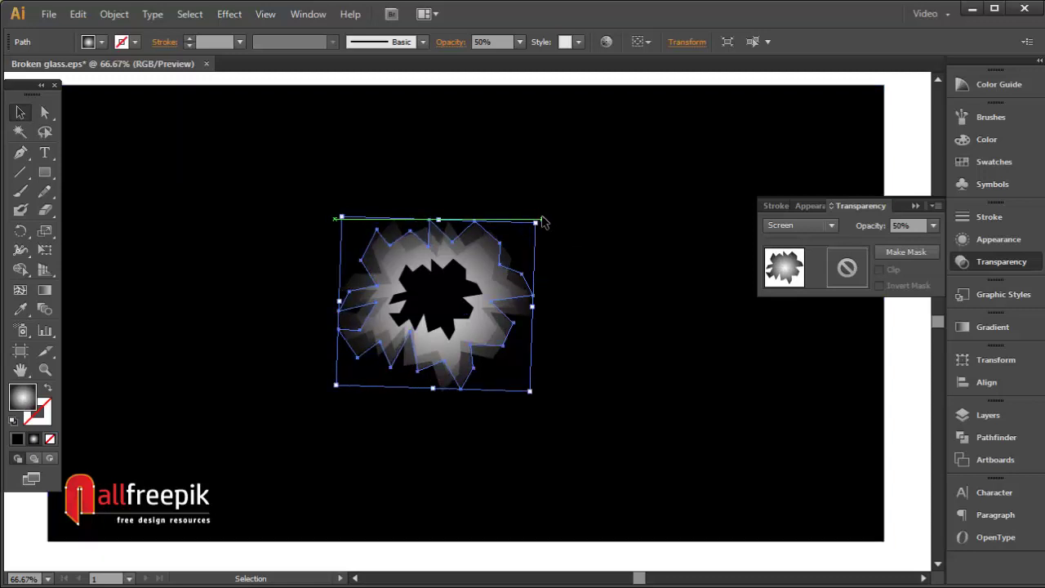
- Reduce the opacity of all the layered gradient shapes around the hole to 30%
left_click(907, 376)
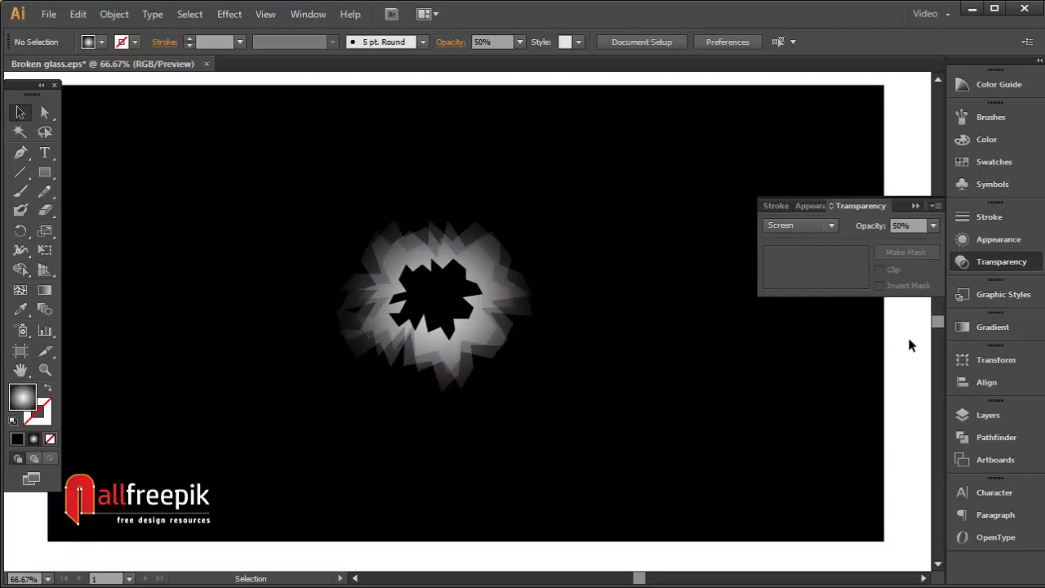
left_click_drag(909, 339, 478, 364)
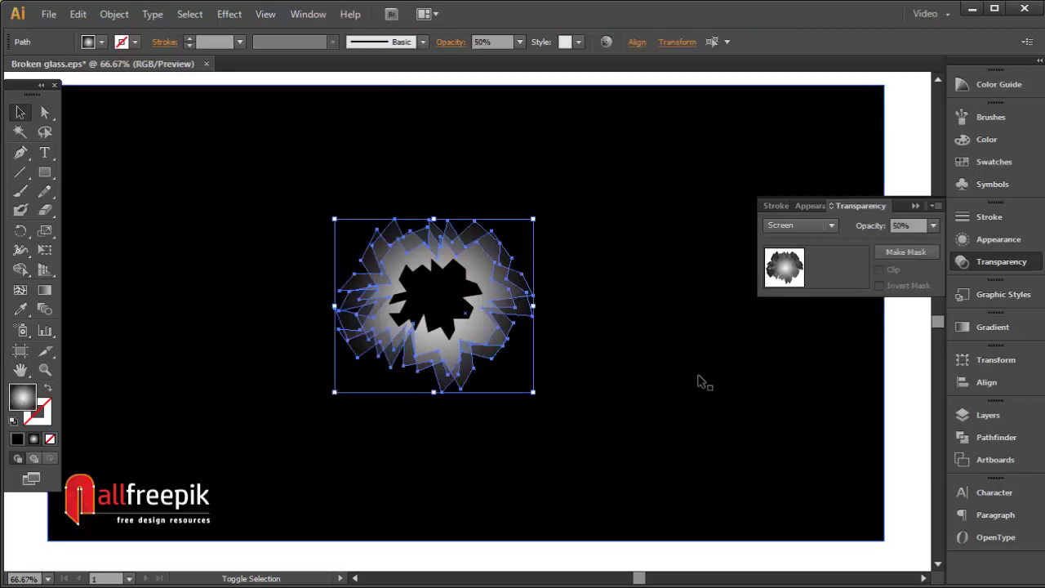
left_click(933, 226)
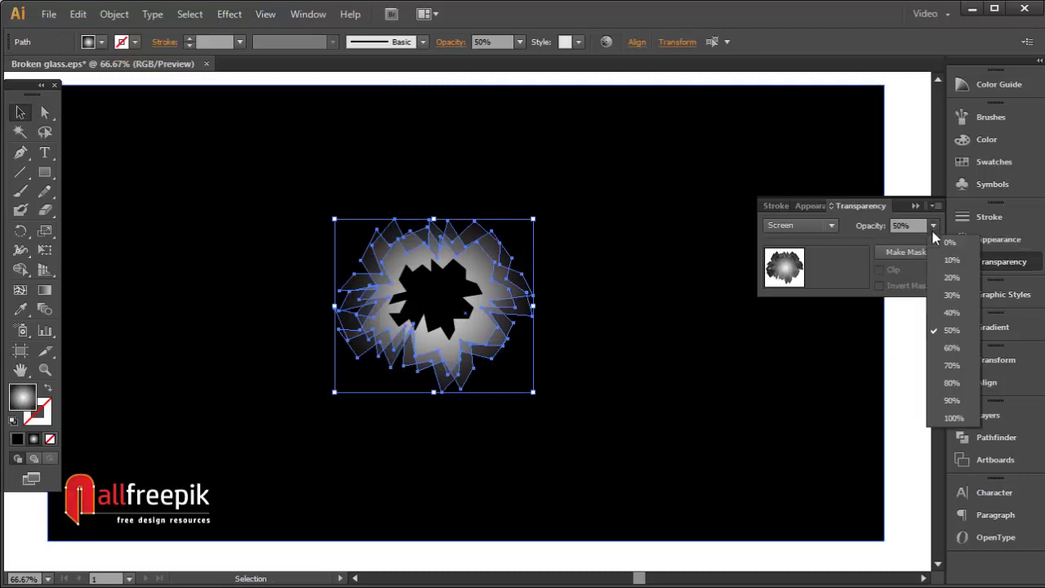
left_click(951, 305)
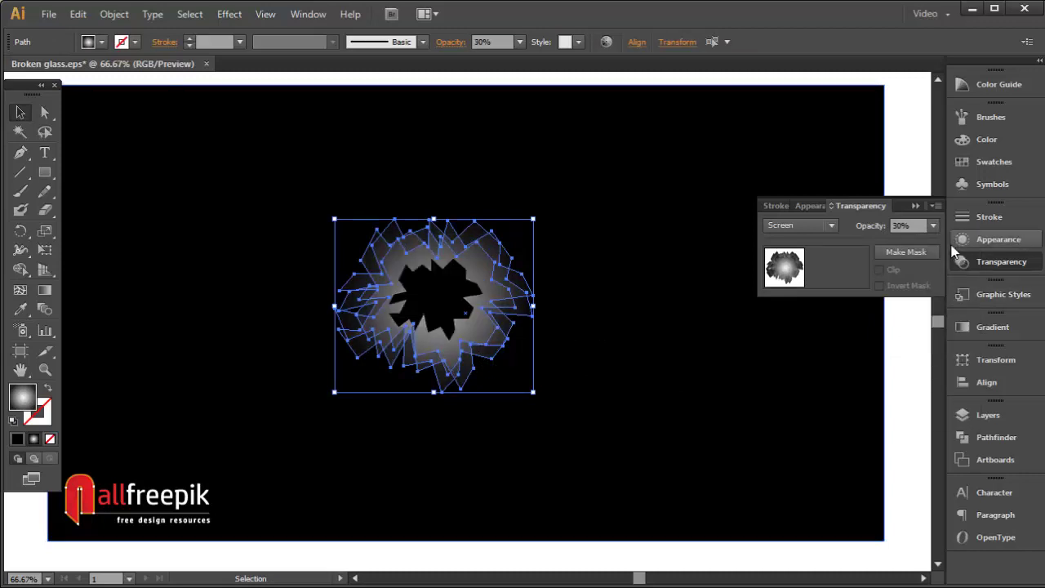
left_click(933, 226)
left_click(911, 330)
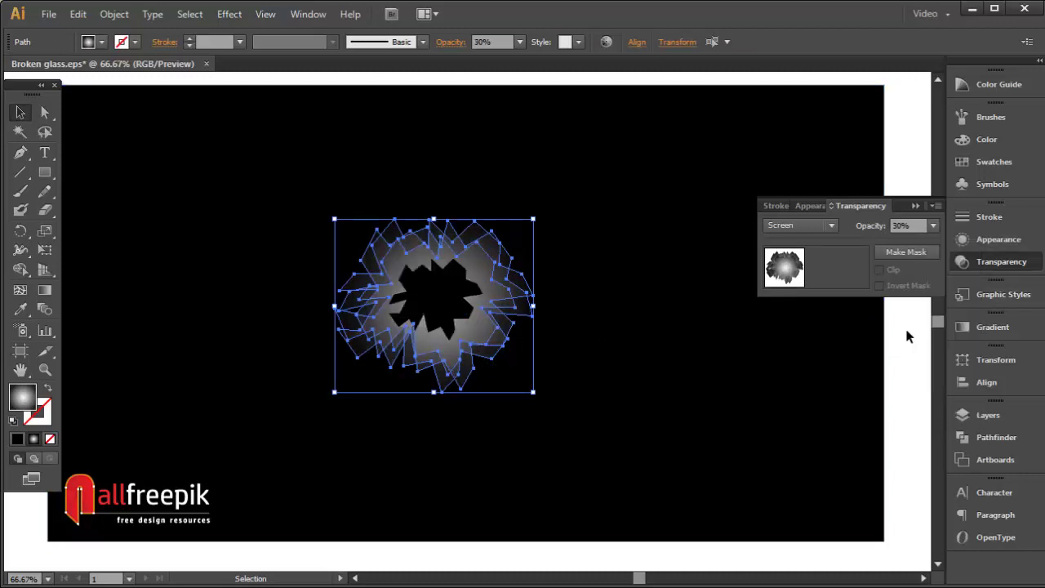
left_click(910, 335)
- Copy the smallest gradient shape around the hole and paste the copy in front
key("space")
left_click_drag(581, 189, 571, 214)
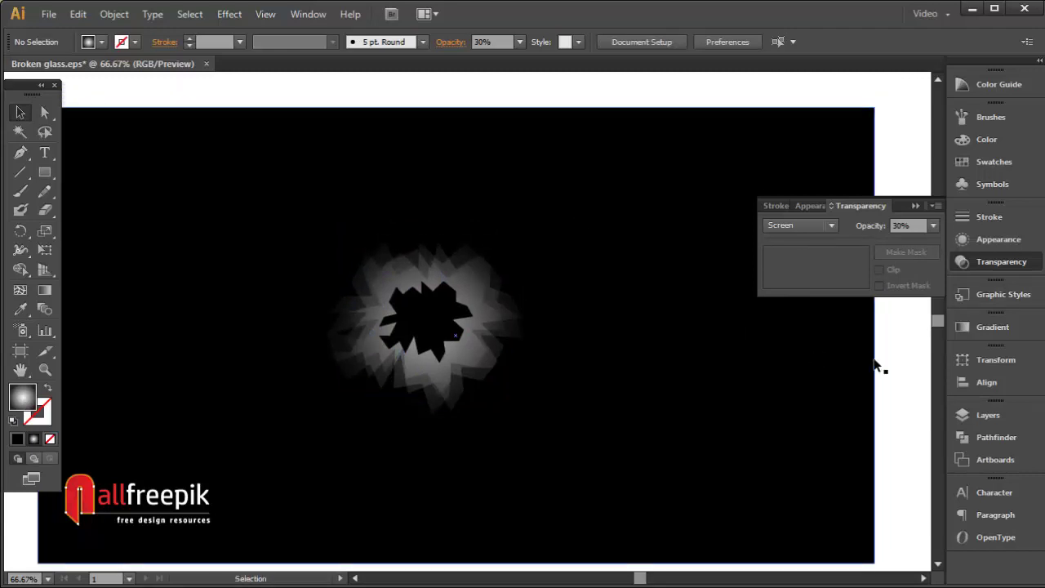
left_click(488, 319)
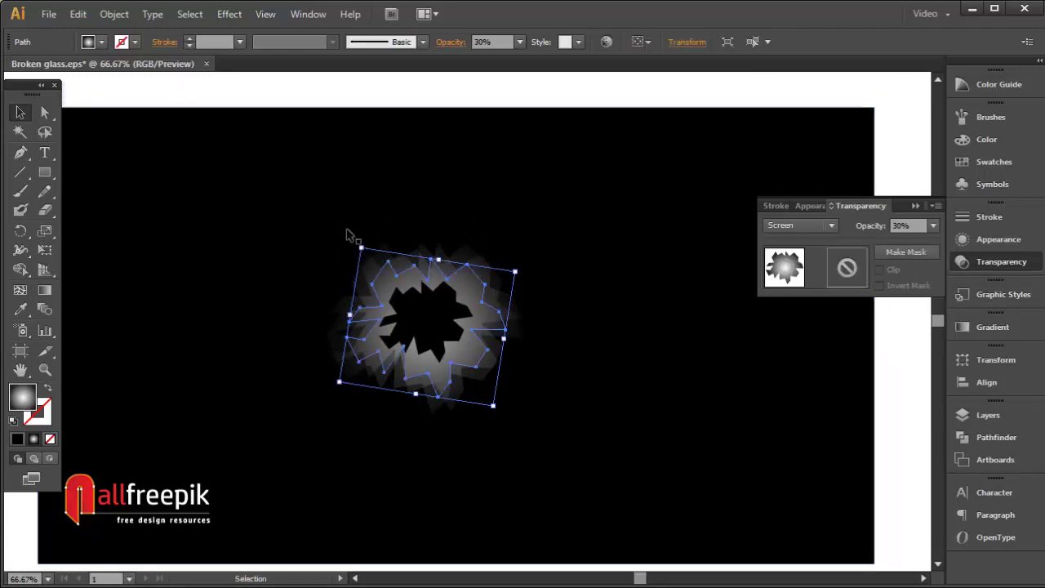
left_click(82, 20)
left_click(103, 90)
left_click(79, 14)
left_click(140, 126)
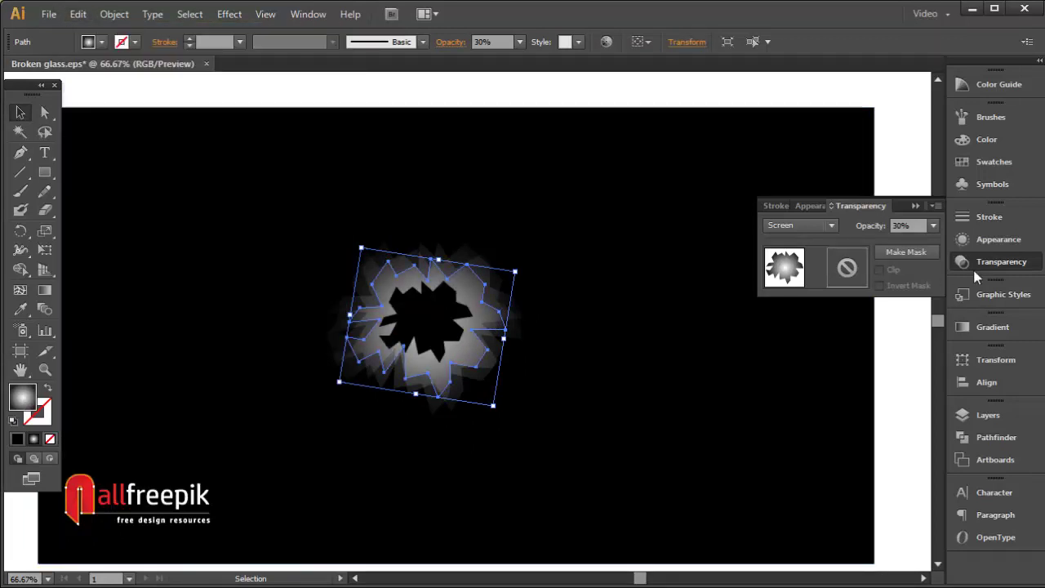
- Set the front copy's radial gradient aspect ratio to 200% and its opacity to 50%
left_click(1001, 327)
left_click(881, 398)
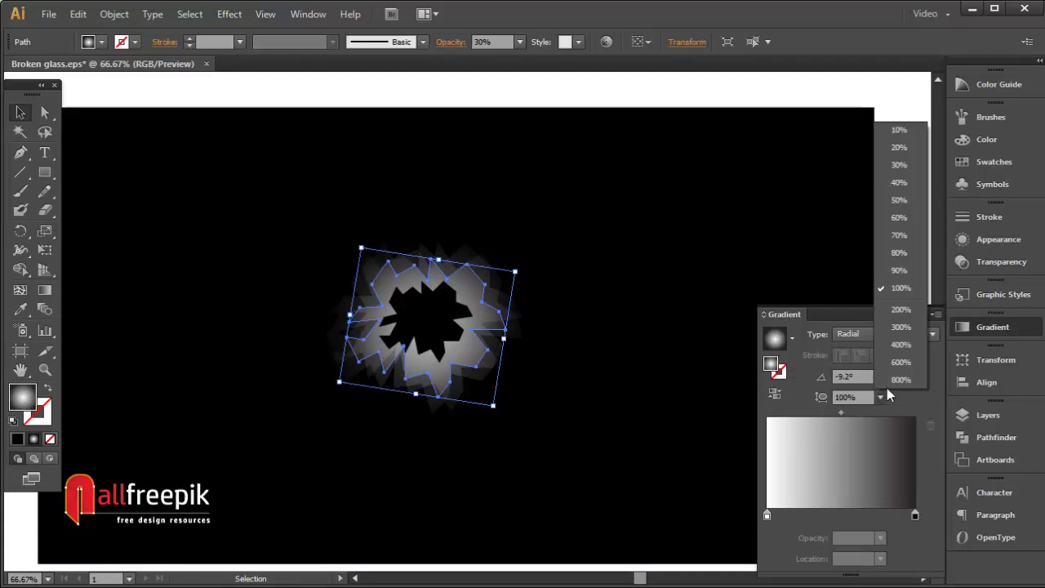
left_click(906, 327)
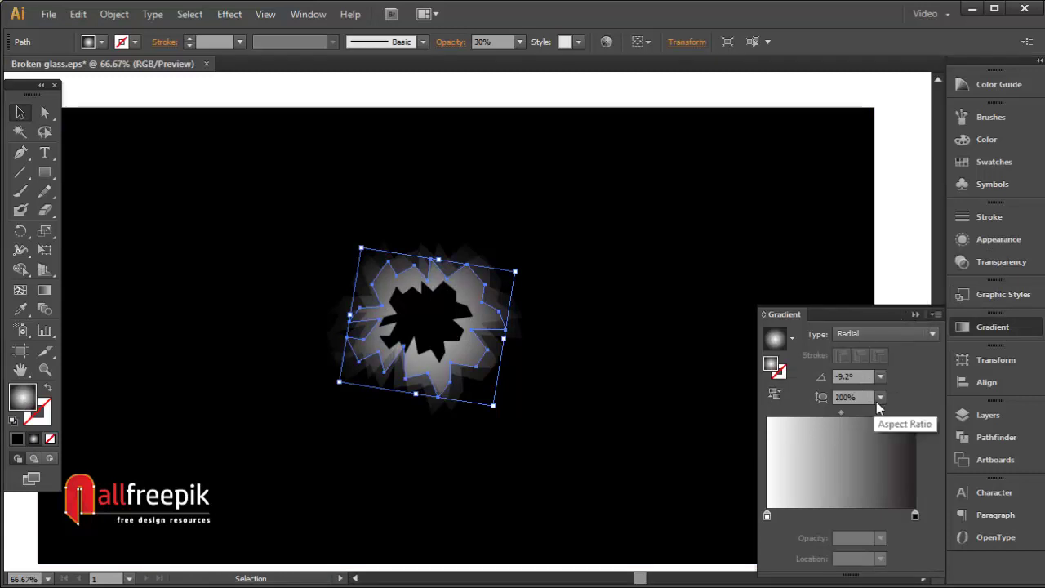
left_click(1002, 262)
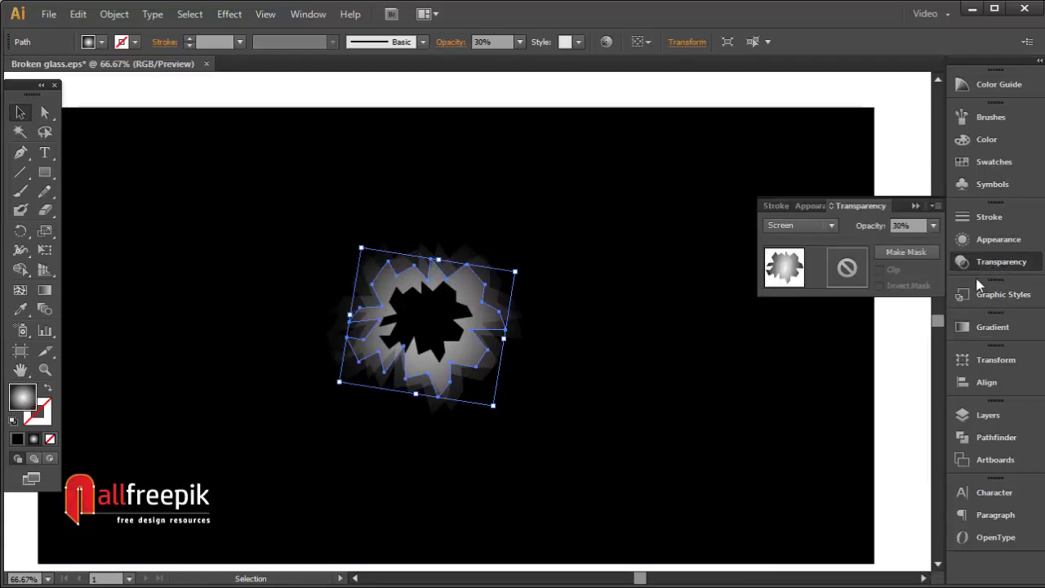
left_click(932, 226)
left_click(956, 331)
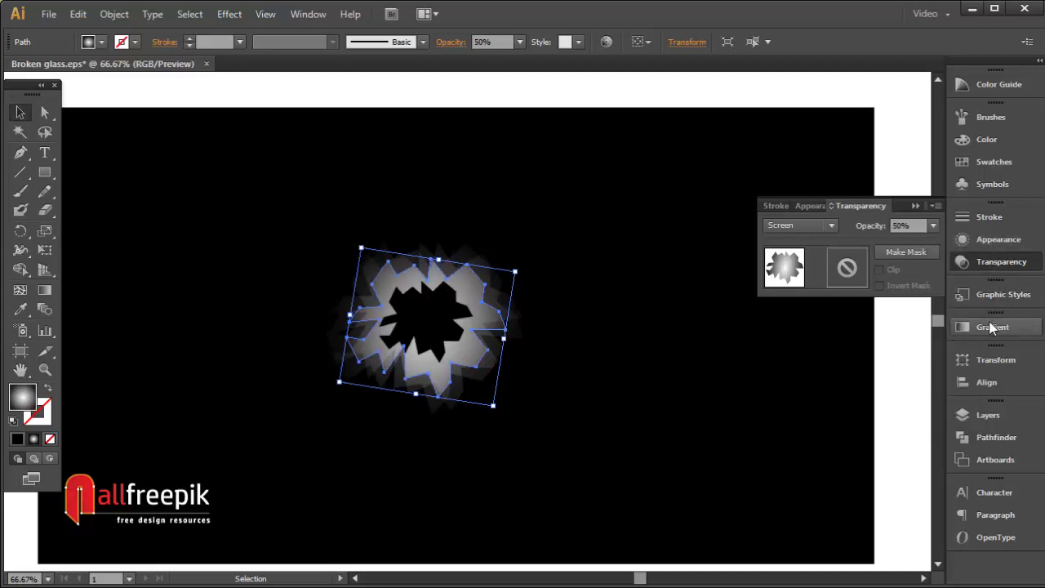
- Adjust the front copy's gradient: white stop about 30%, black stop about 76%, midpoint about 51%, aspect ratio 150%
left_click(984, 327)
left_click_drag(842, 412, 862, 414)
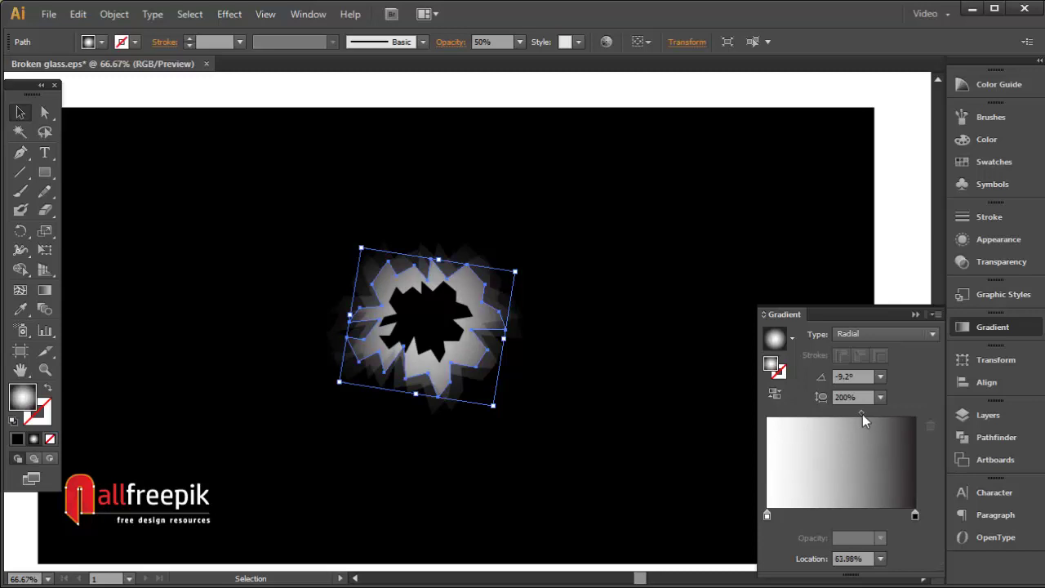
left_click_drag(916, 517, 882, 522)
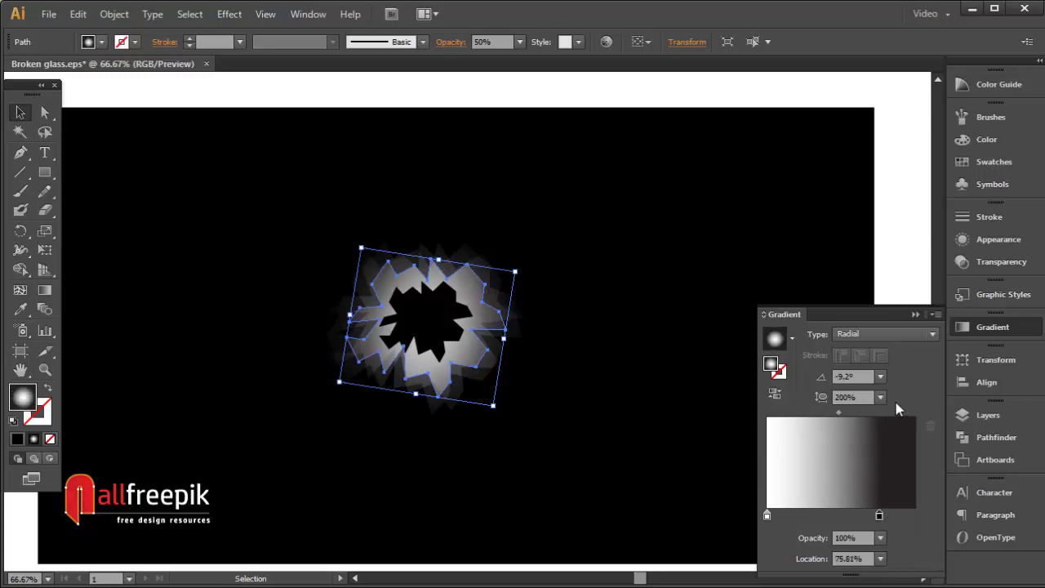
left_click_drag(768, 516, 811, 517)
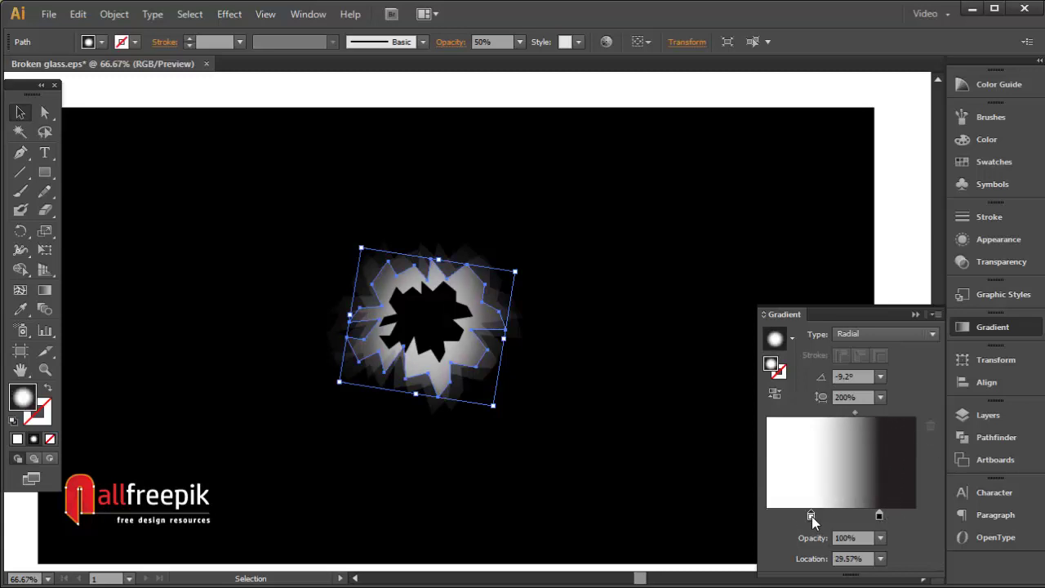
left_click(847, 413)
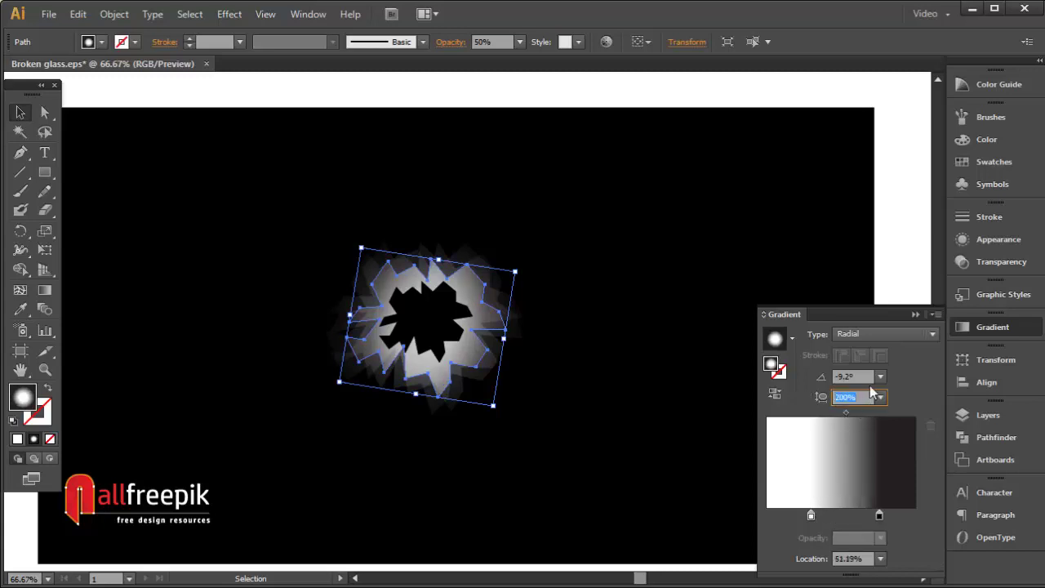
key("Return")
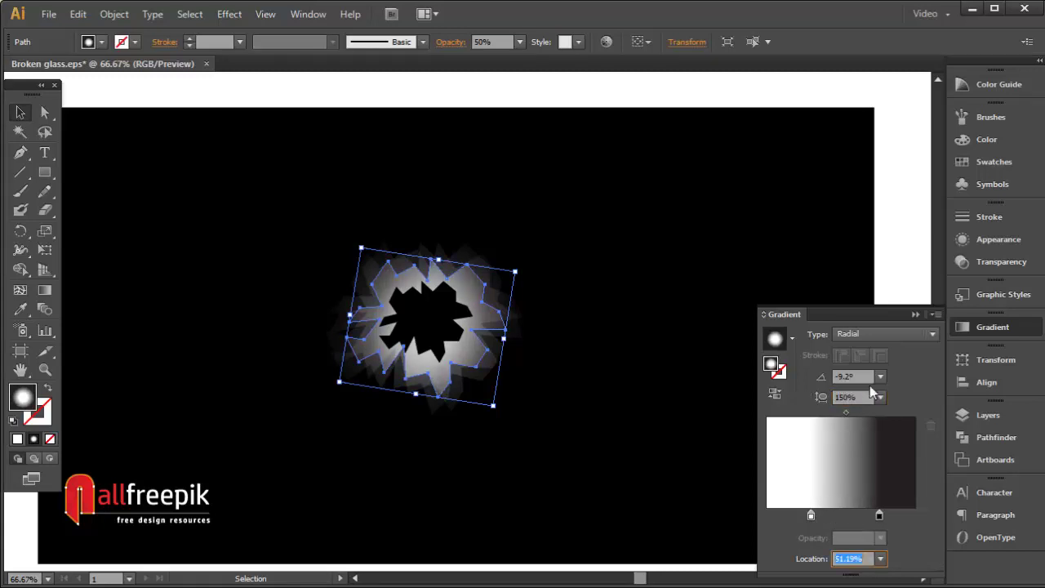
left_click(883, 275)
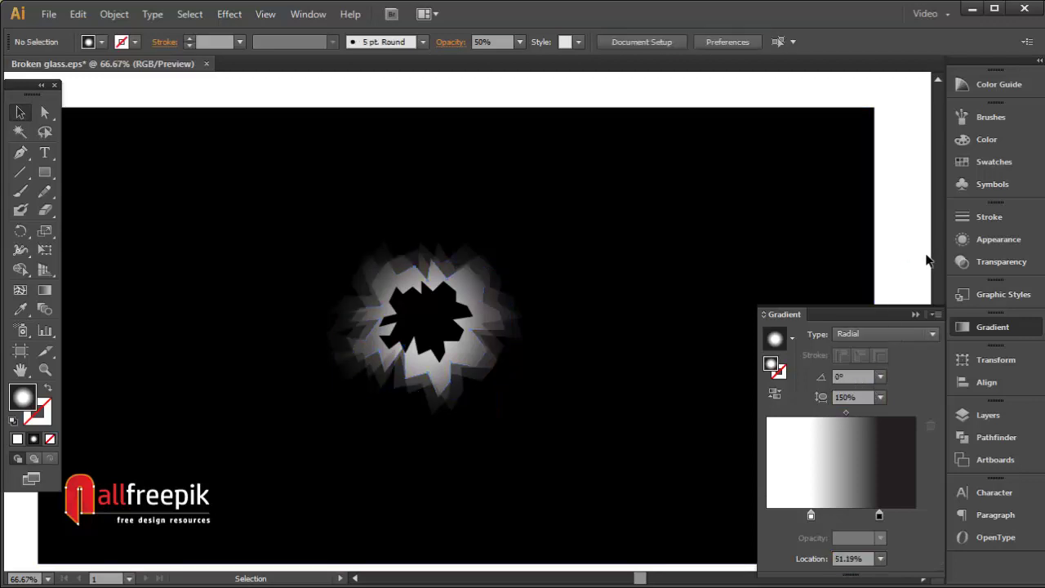
left_click(955, 327)
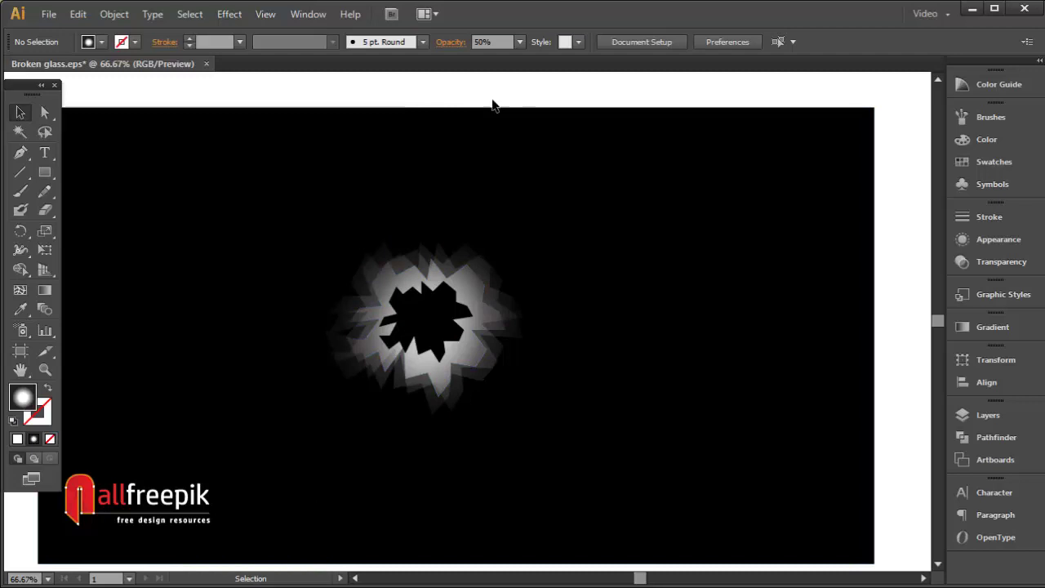
- Draw a two-segment crack line with the Pen tool from the hole's right edge, bending at about X 1434, Y 345 pt towards the background's right side
left_click(21, 153)
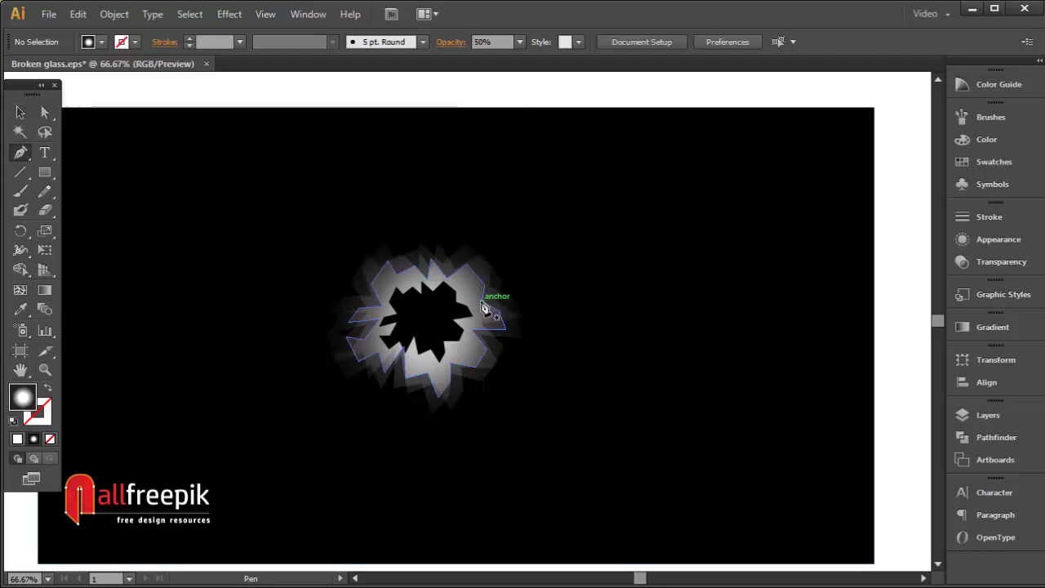
left_click_drag(481, 309, 622, 257)
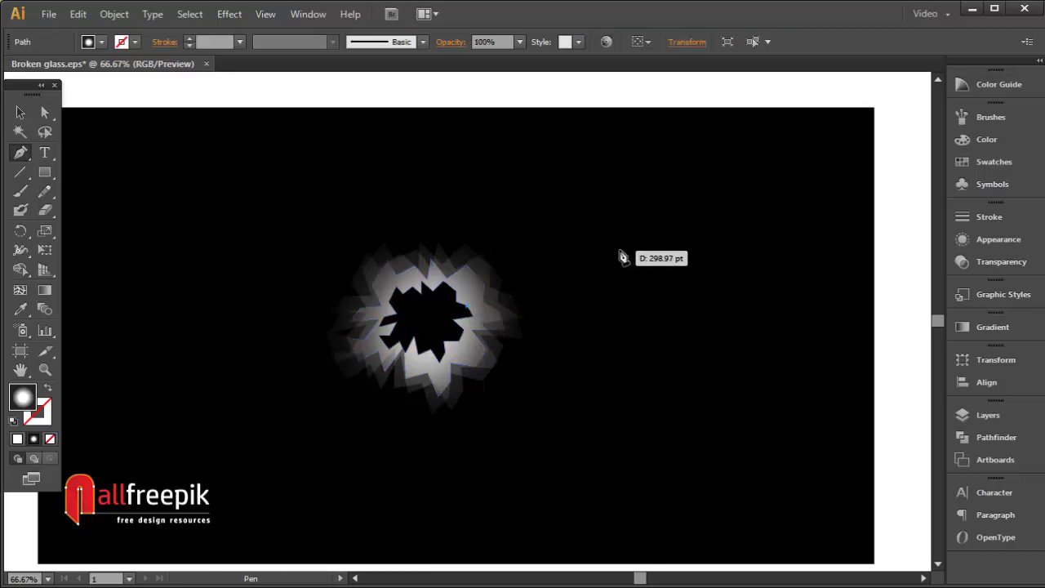
left_click(682, 218)
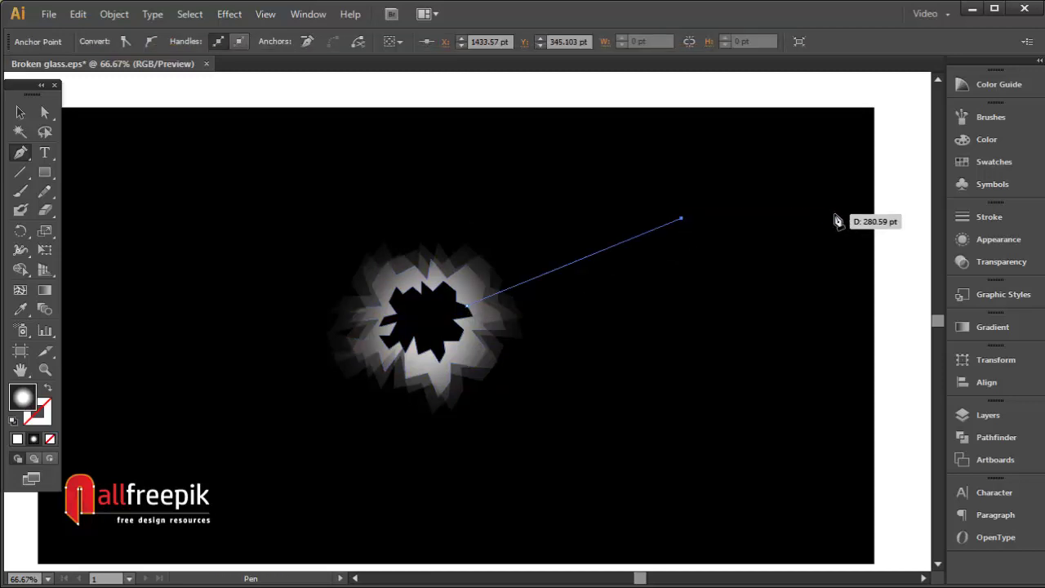
left_click(840, 214)
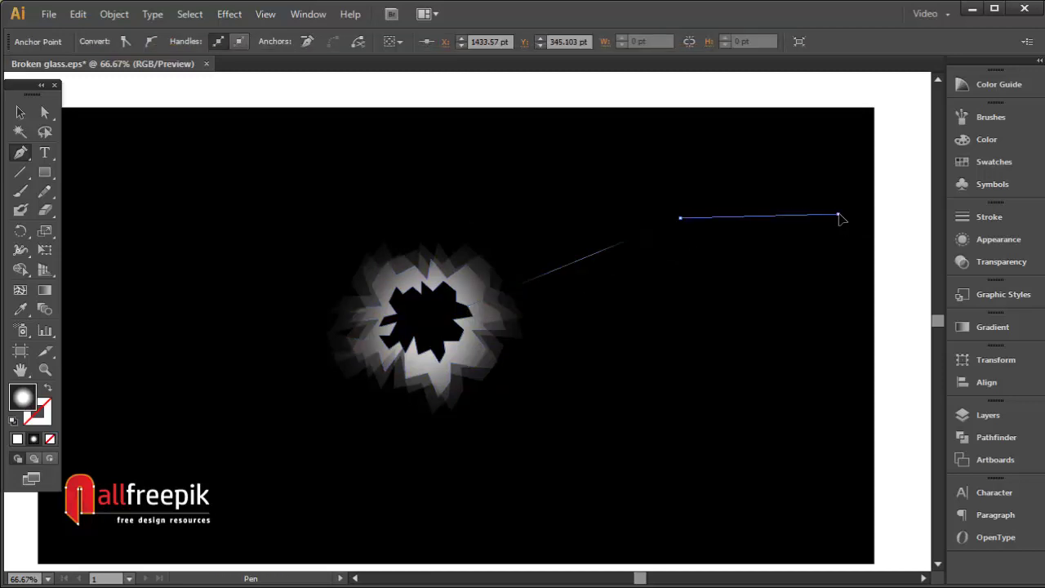
- Remove the crack line's fill, give it a dark grey swatch stroke and deselect it
left_click(49, 438)
left_click(39, 415)
left_click(994, 162)
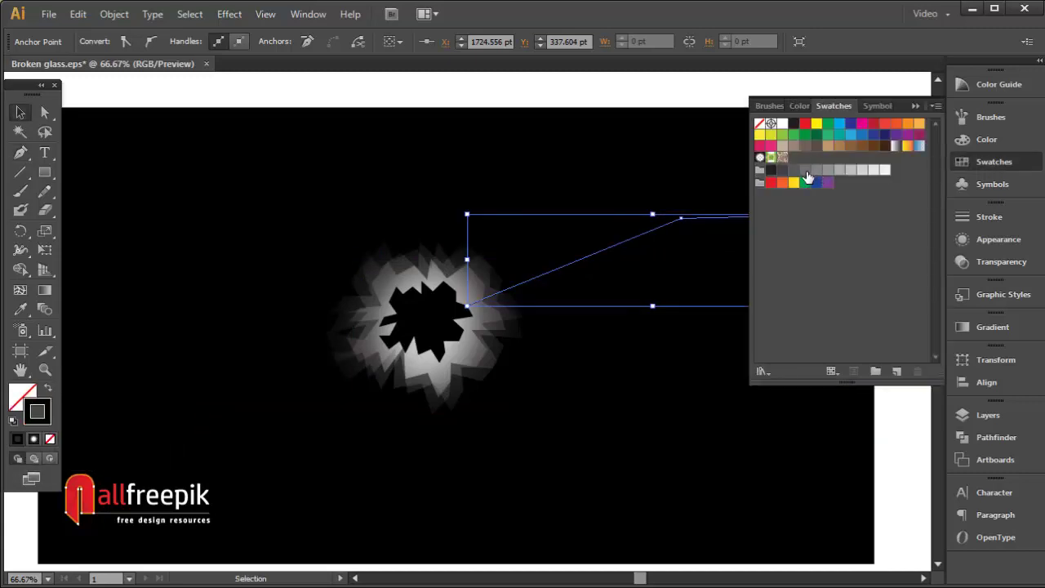
left_click(806, 174)
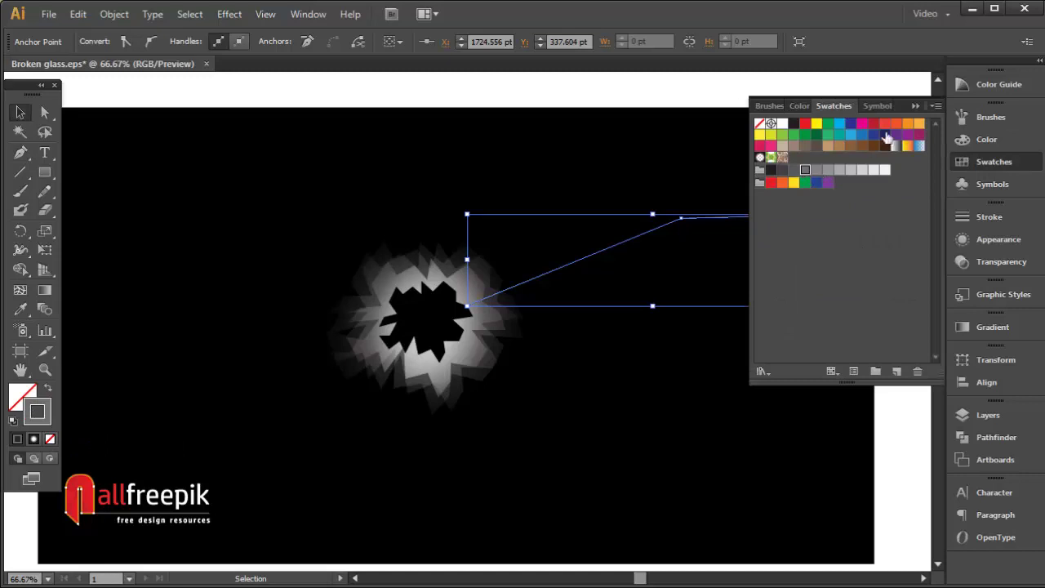
left_click(916, 106)
left_click(765, 261)
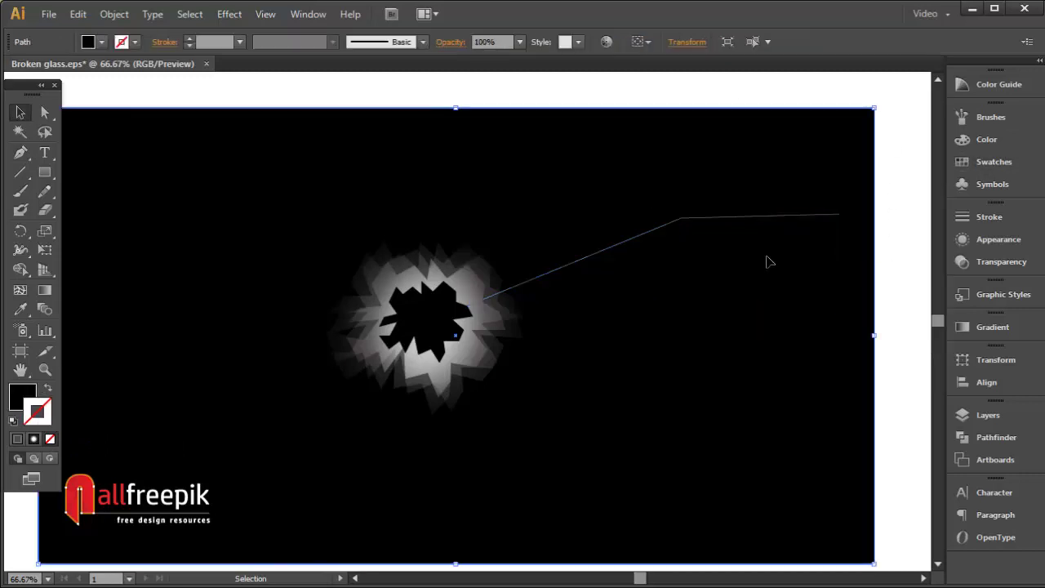
left_click(741, 217)
left_click(892, 226)
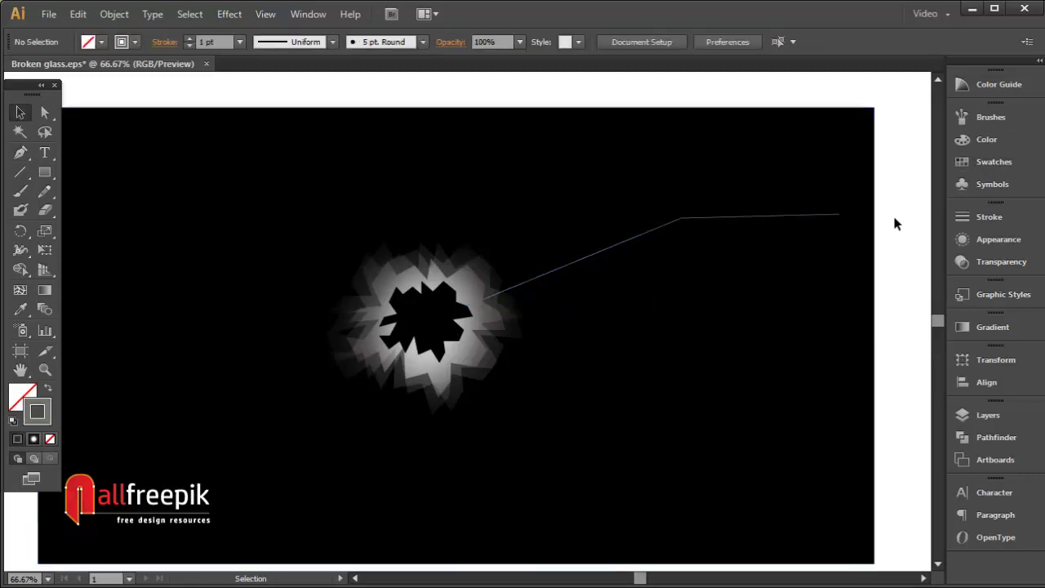
- Draw a straight branch with the Pen tool from the middle of the first crack line to about X 1509, Y 402 pt and deselect it
left_click(22, 154)
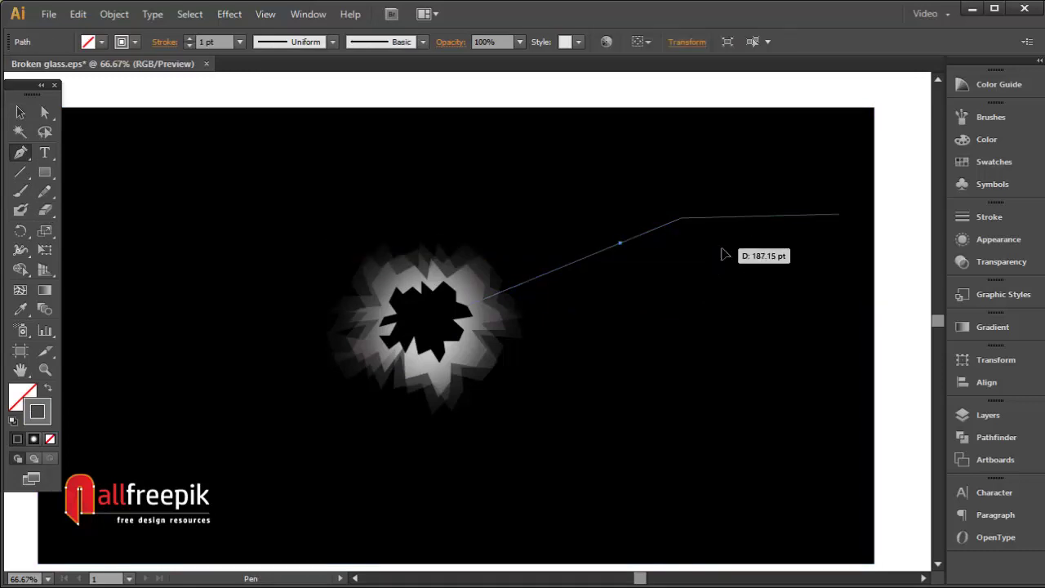
left_click(722, 247)
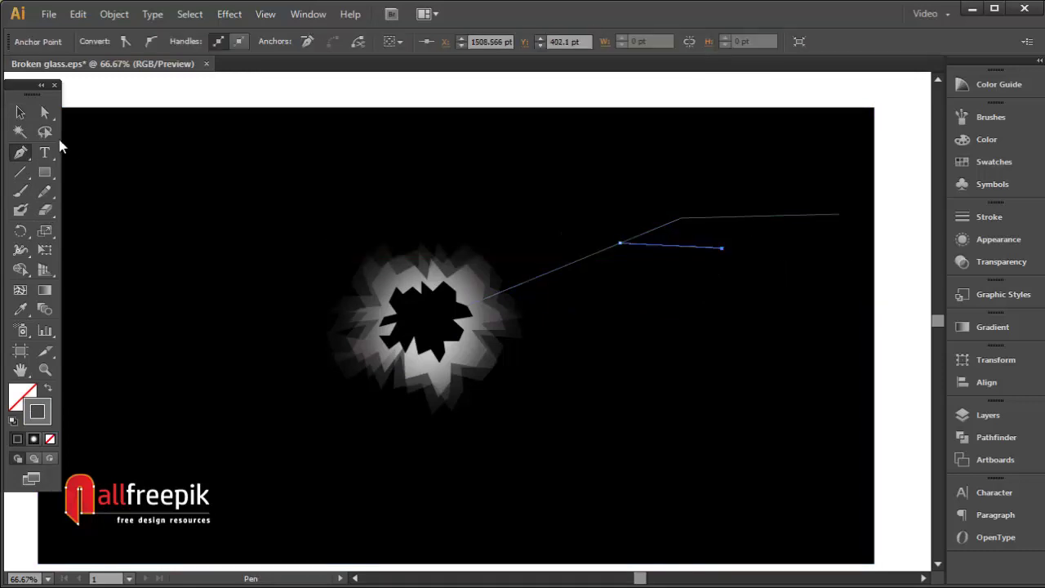
left_click(21, 113)
left_click(387, 103)
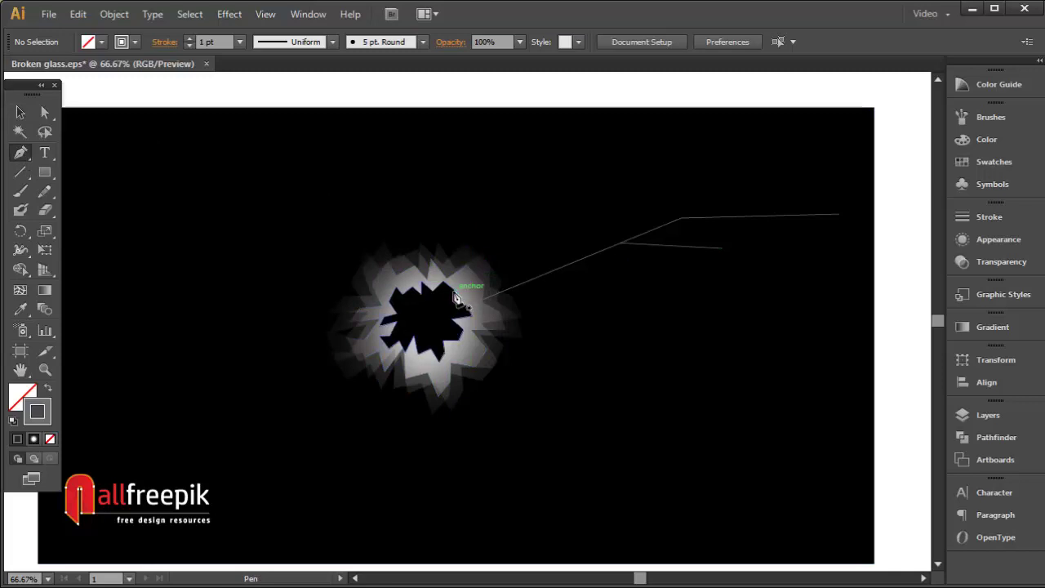
- Draw a straight crack line from the hole's upper-right edge to about X 1230, Y 338 pt and deselect it
left_click(456, 297)
left_click(571, 214)
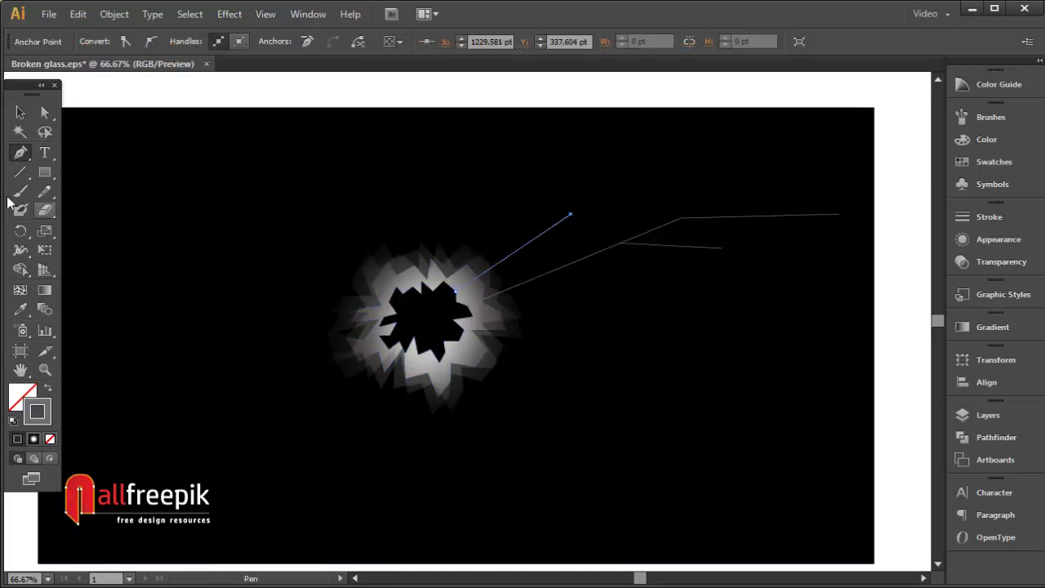
left_click(18, 114)
left_click(400, 98)
- Draw a two-segment crack line with the Pen tool from the hole's top right, ending at about X 1366, Y 179 pt, and deselect it
left_click(20, 153)
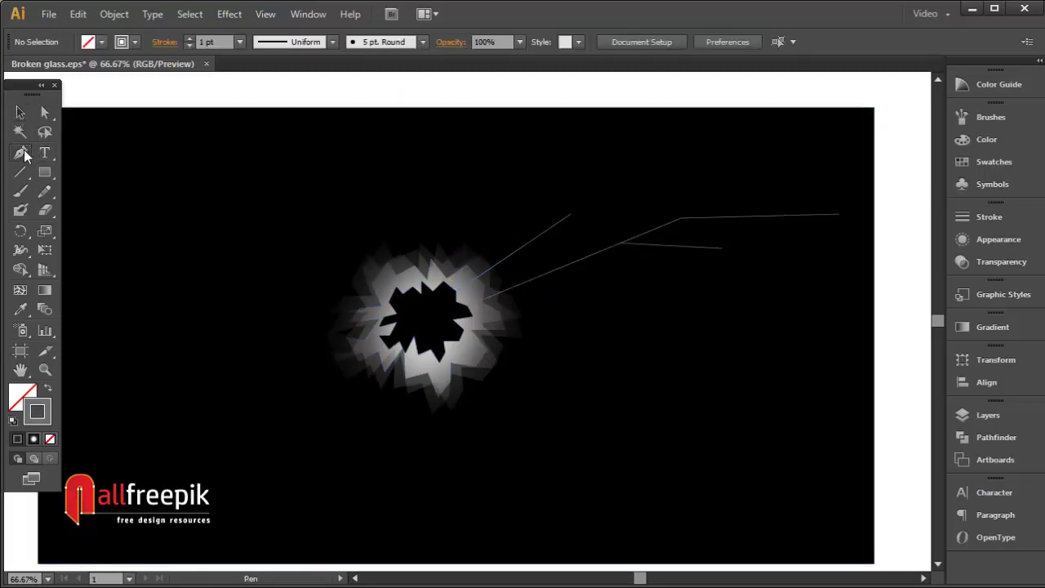
left_click(443, 284)
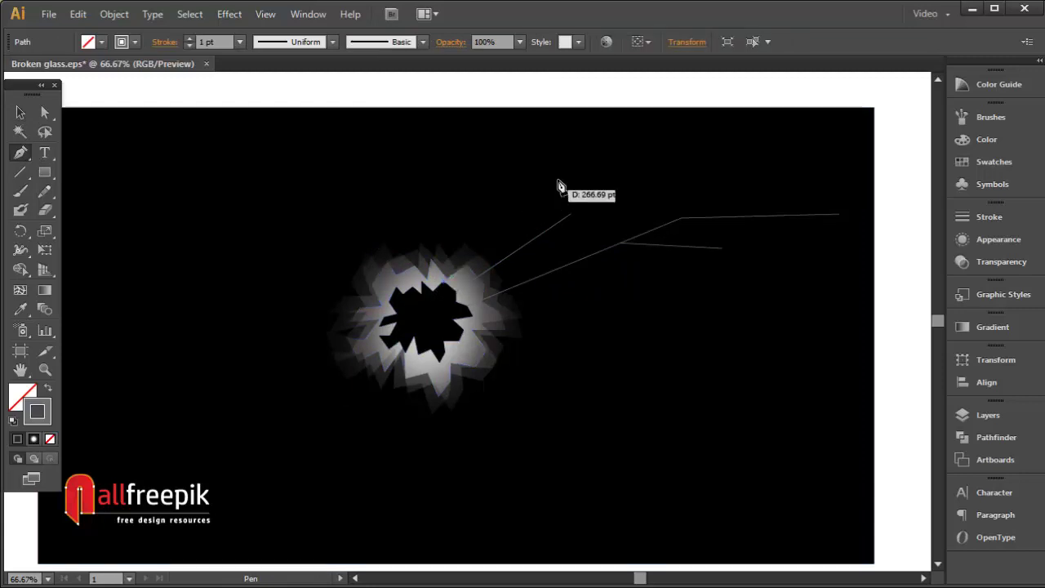
left_click(569, 153)
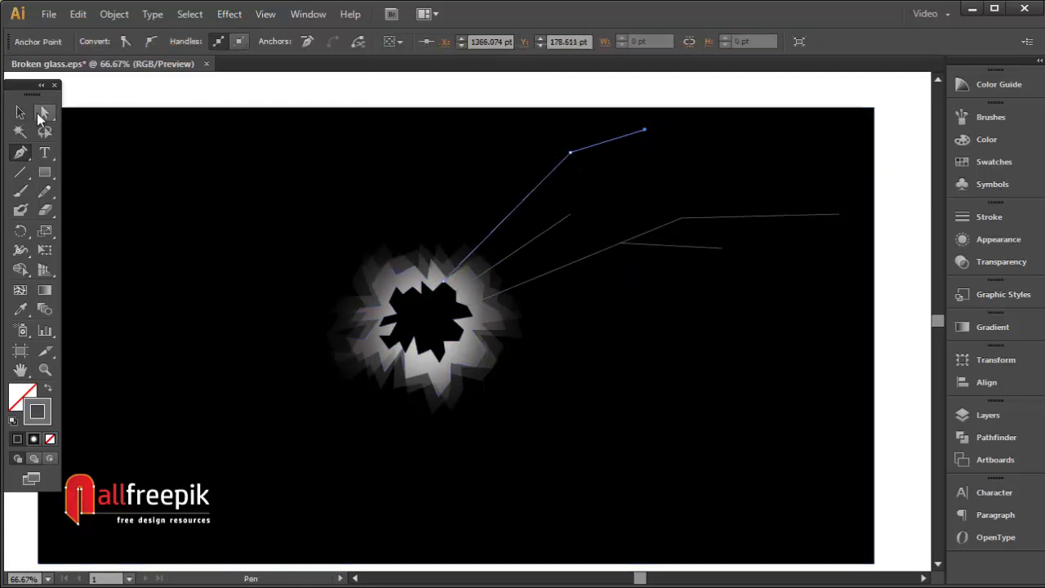
left_click(20, 112)
left_click(169, 104)
- Draw a straight, steep crack line from the notch in the hole's top edge to about X 1050, Y 215 pt and deselect it
left_click(21, 155)
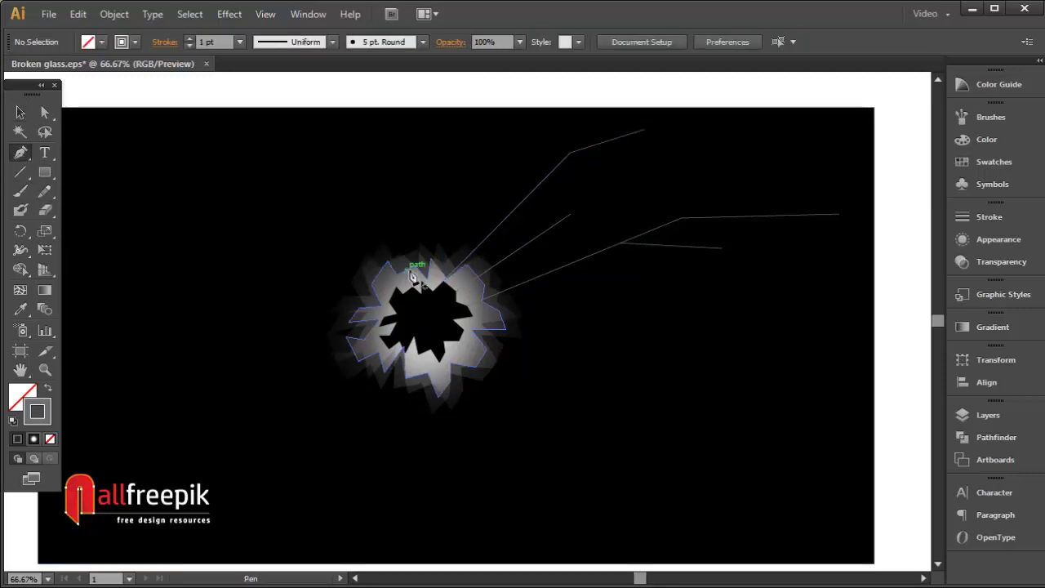
left_click(433, 293)
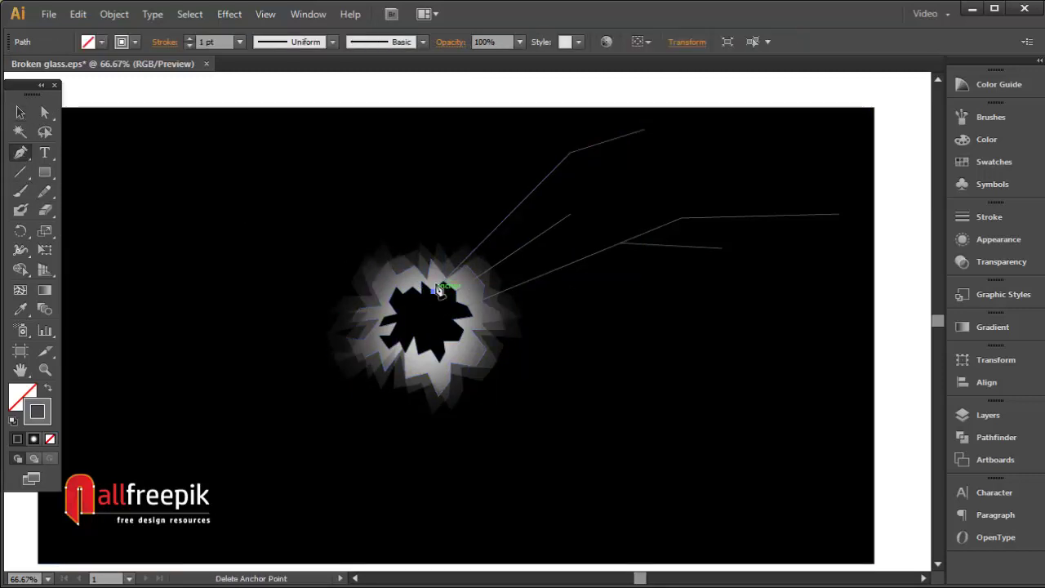
left_click(472, 150)
left_click(21, 112)
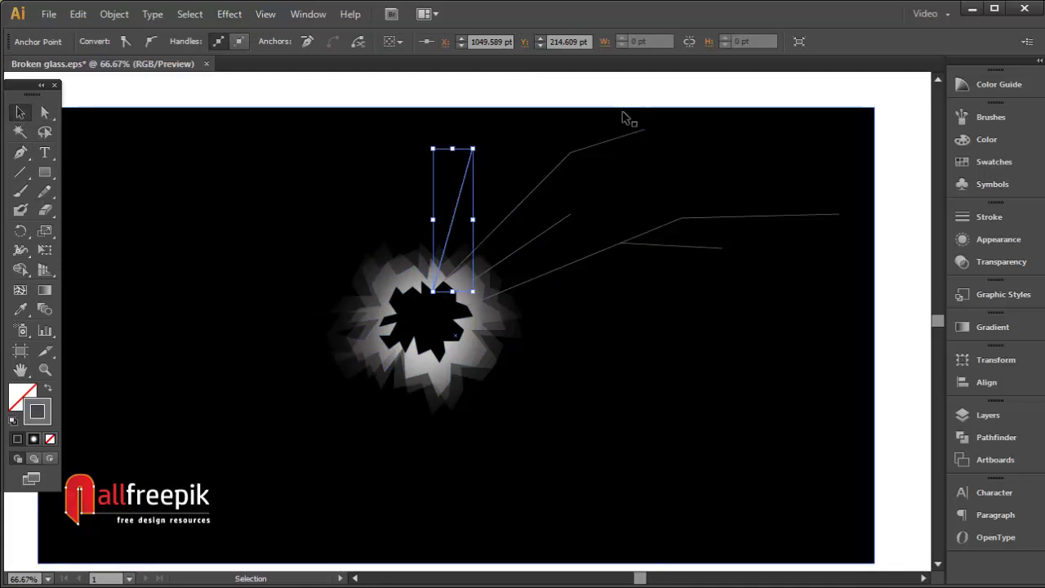
left_click(575, 104)
- Lengthen the steep crack line by moving its outer anchor up and to the right with Direct Selection, and deselect it
left_click(45, 112)
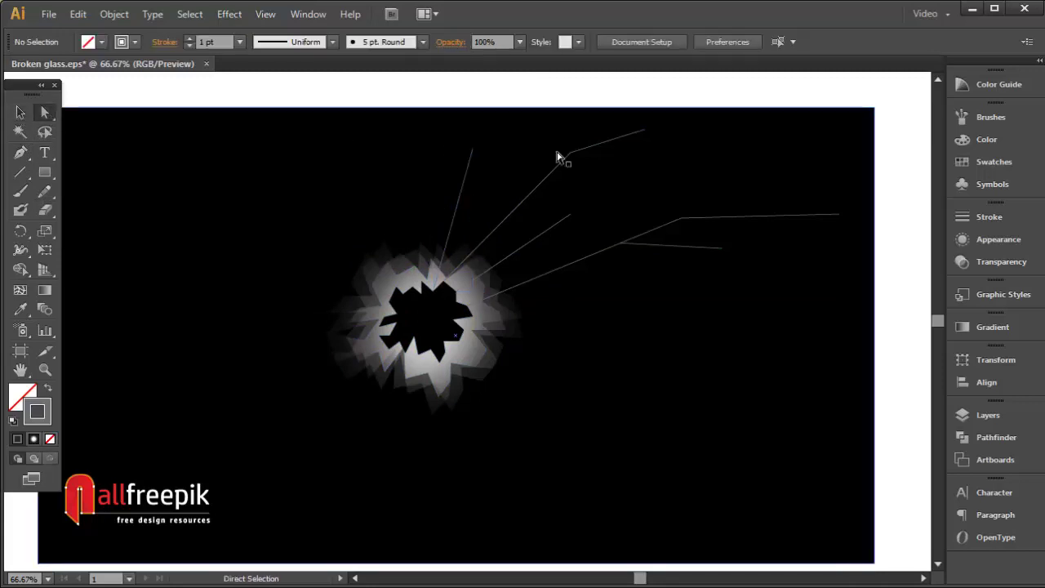
left_click_drag(472, 149, 497, 124)
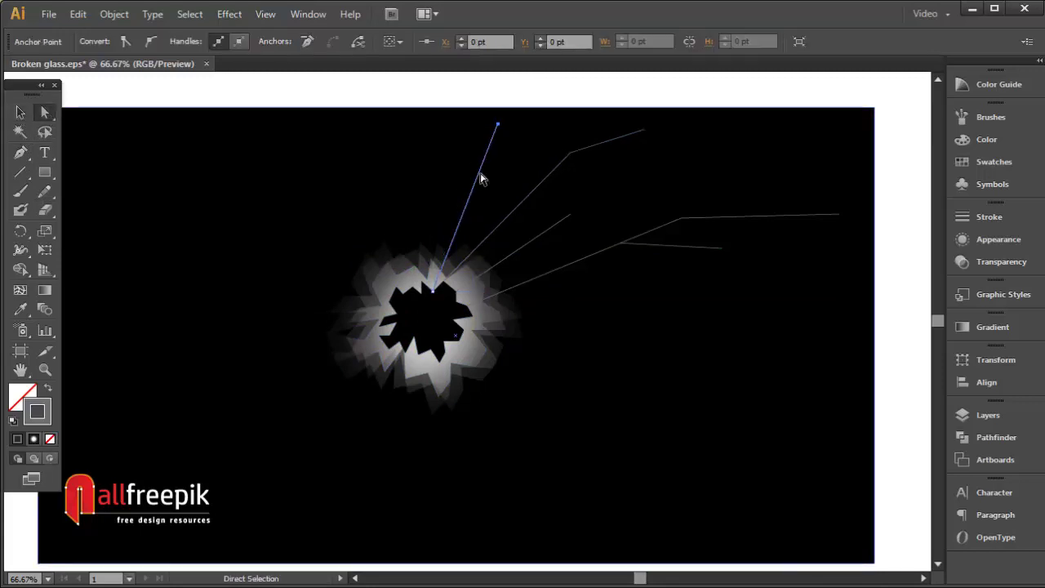
left_click(20, 113)
left_click(259, 91)
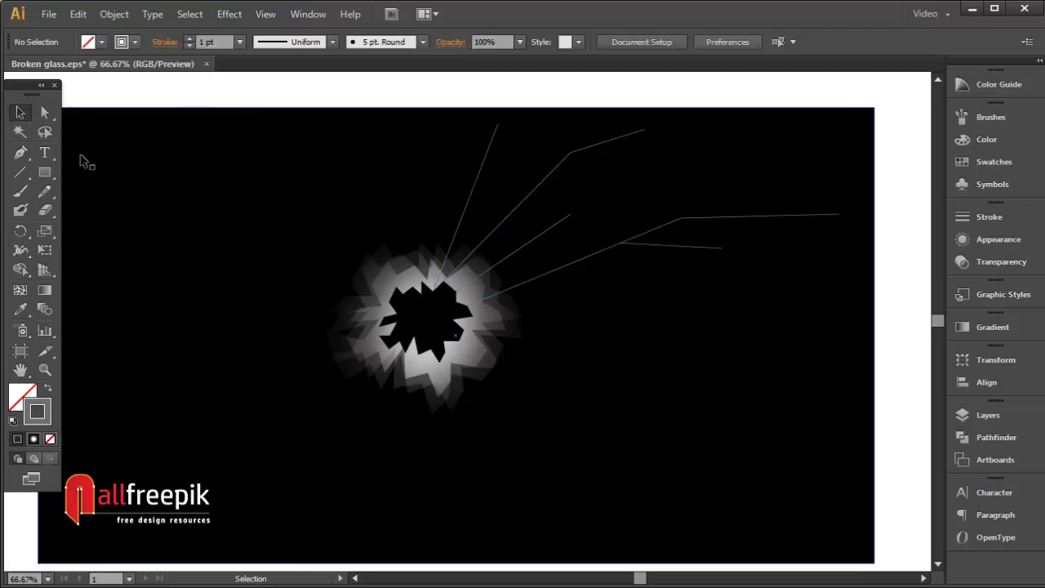
- Draw a three-segment zigzag crack line from the hole's top edge, ending at about X 825, Y 156 pt, and deselect it
left_click(20, 152)
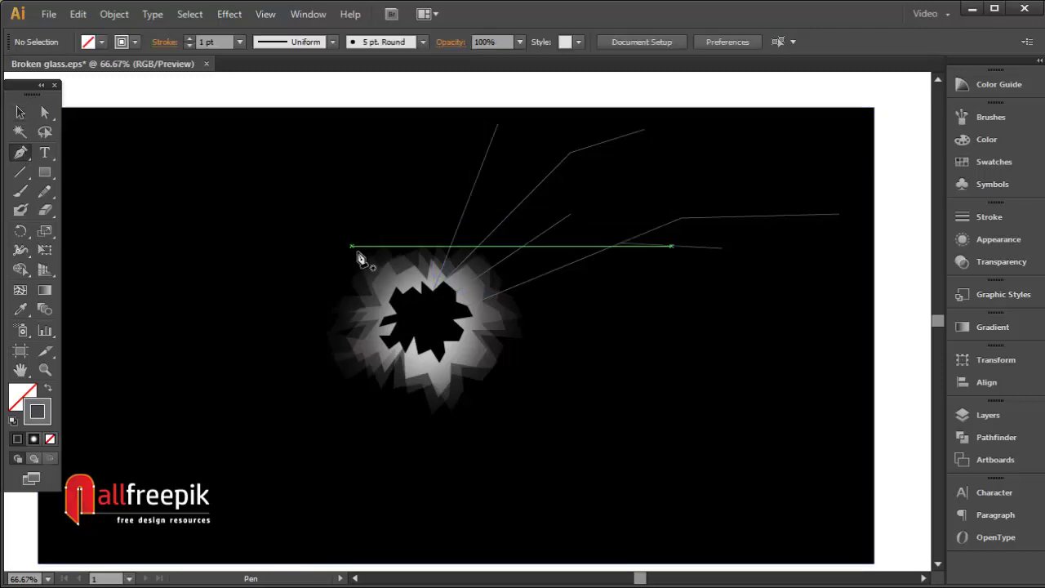
left_click(424, 283)
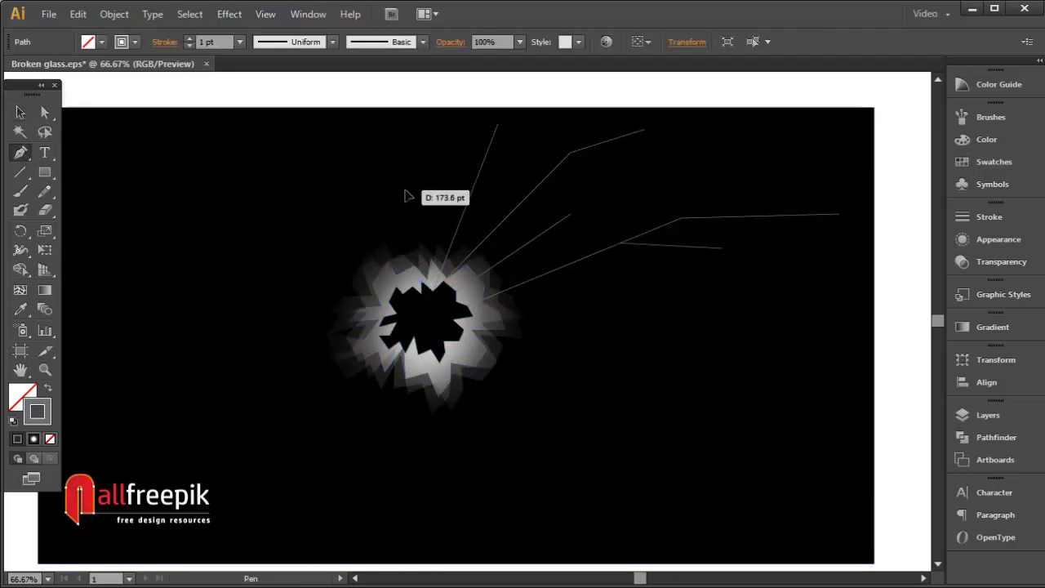
left_click(405, 190)
left_click(347, 155)
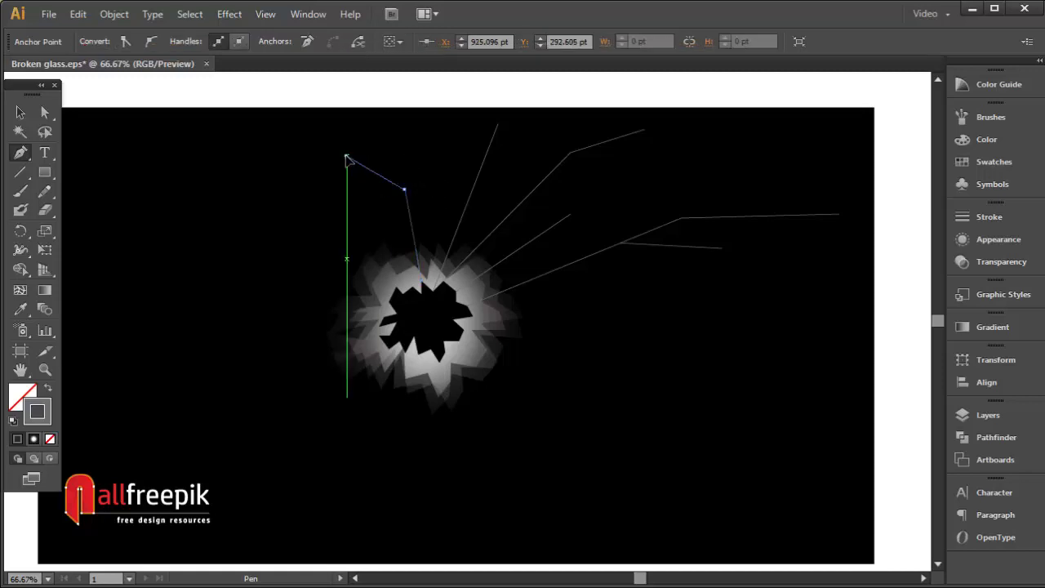
left_click(350, 118)
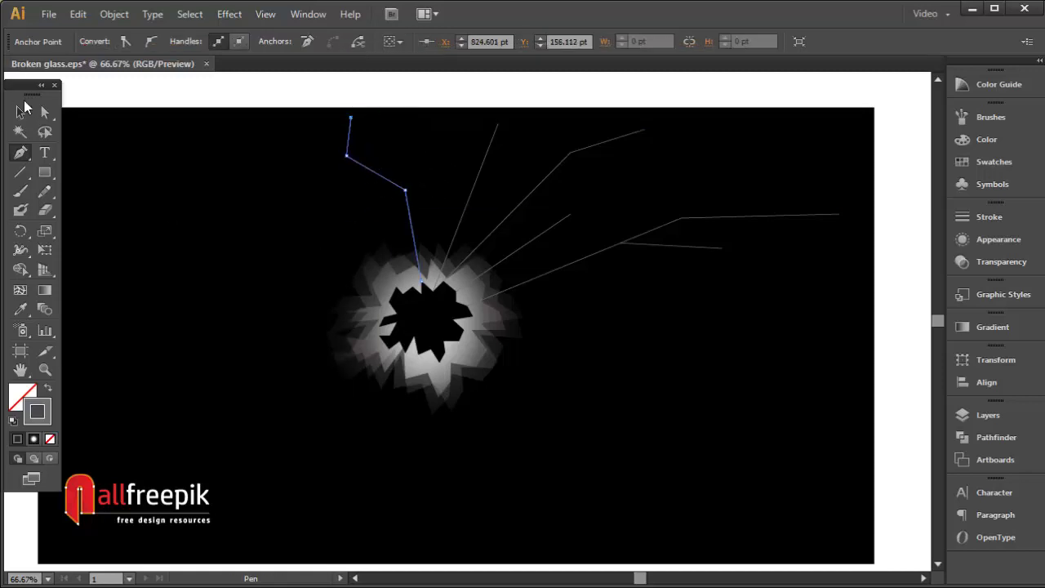
left_click(21, 112)
left_click(160, 92)
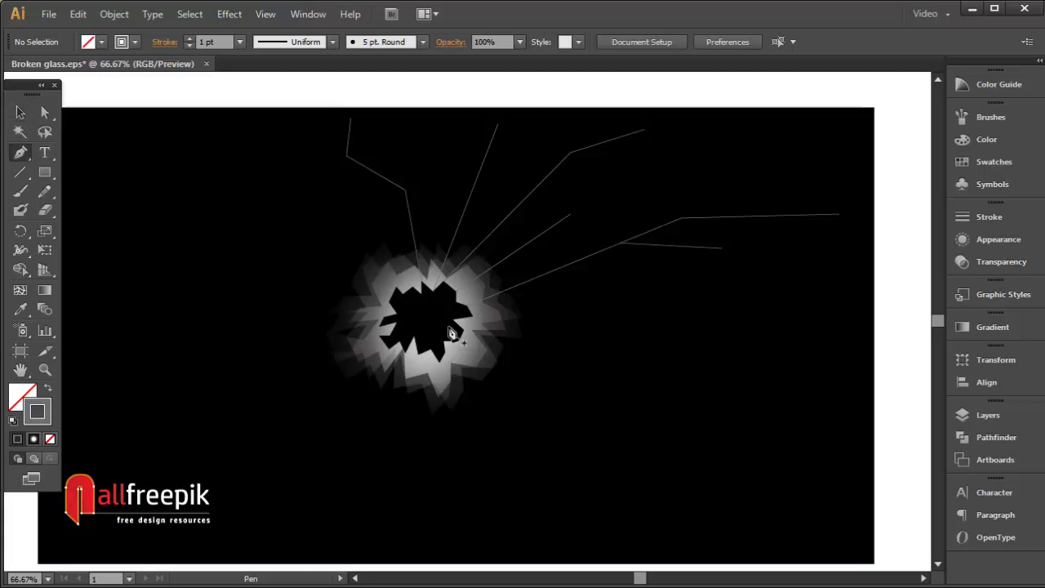
- Draw a short straight crack line from the hole's upper-left edge to about X 853, Y 338 pt and deselect it
left_click(403, 291)
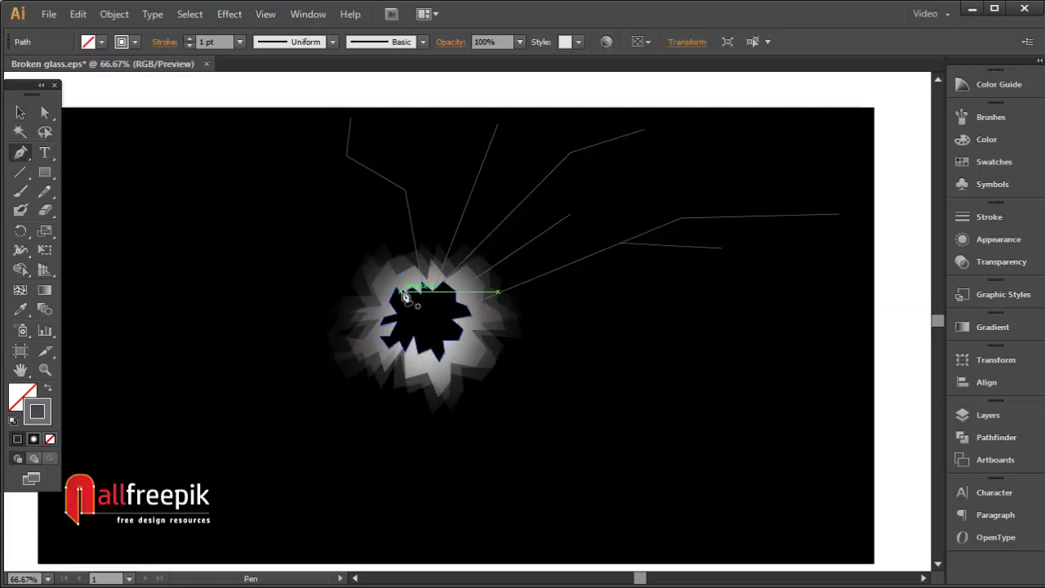
left_click(365, 214)
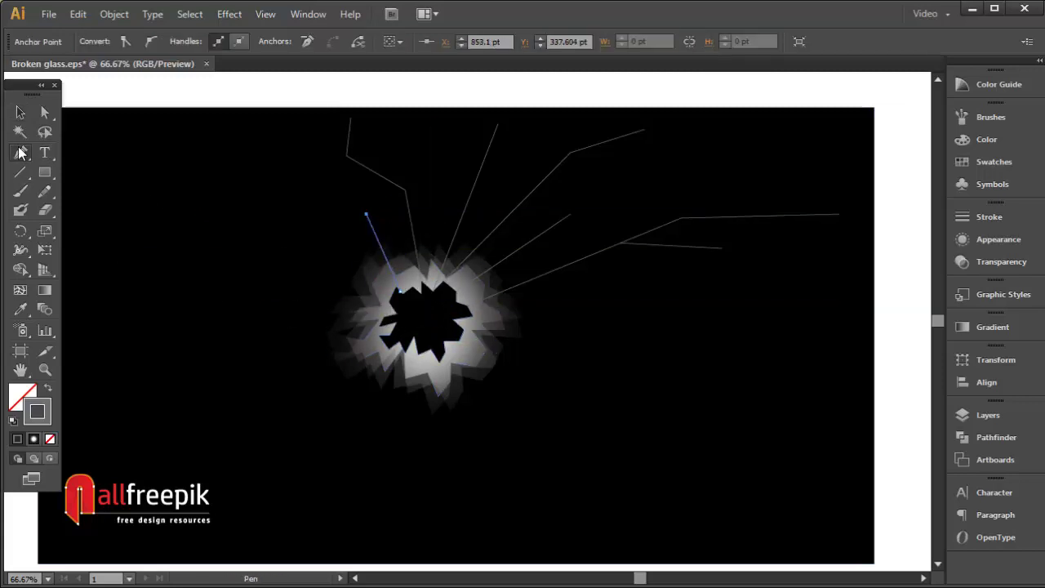
left_click(145, 105)
- Draw a three-segment crack line from the hole's upper-left corner, ending at about X 505, Y 168 pt, and deselect it
key("p")
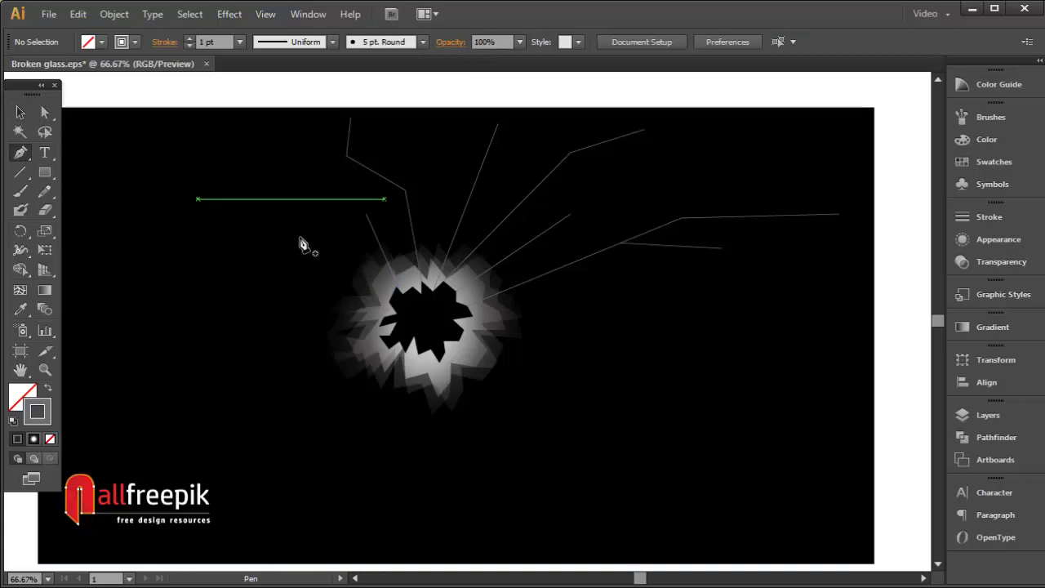
left_click(392, 294)
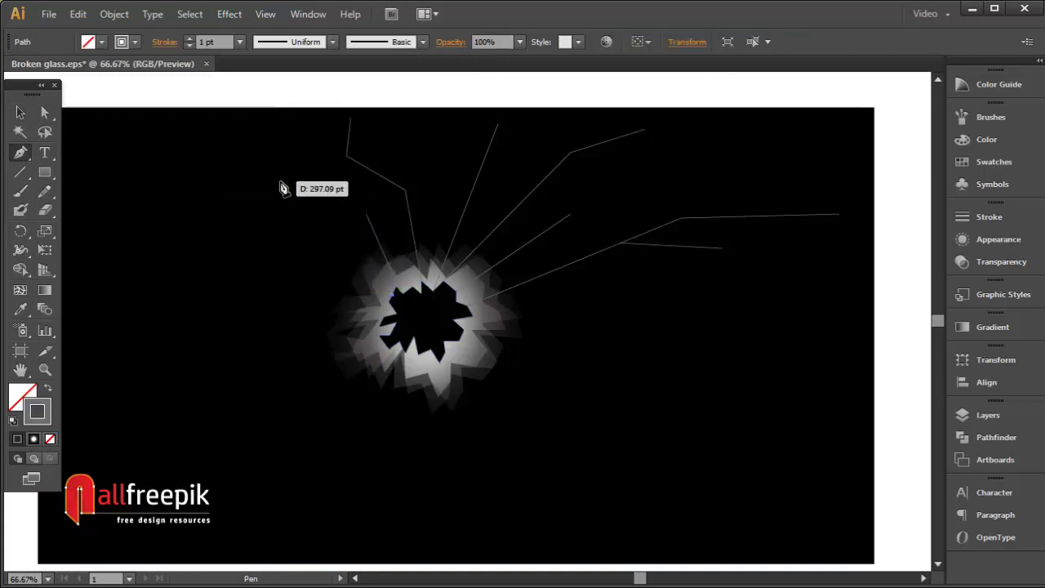
left_click(275, 168)
left_click(195, 160)
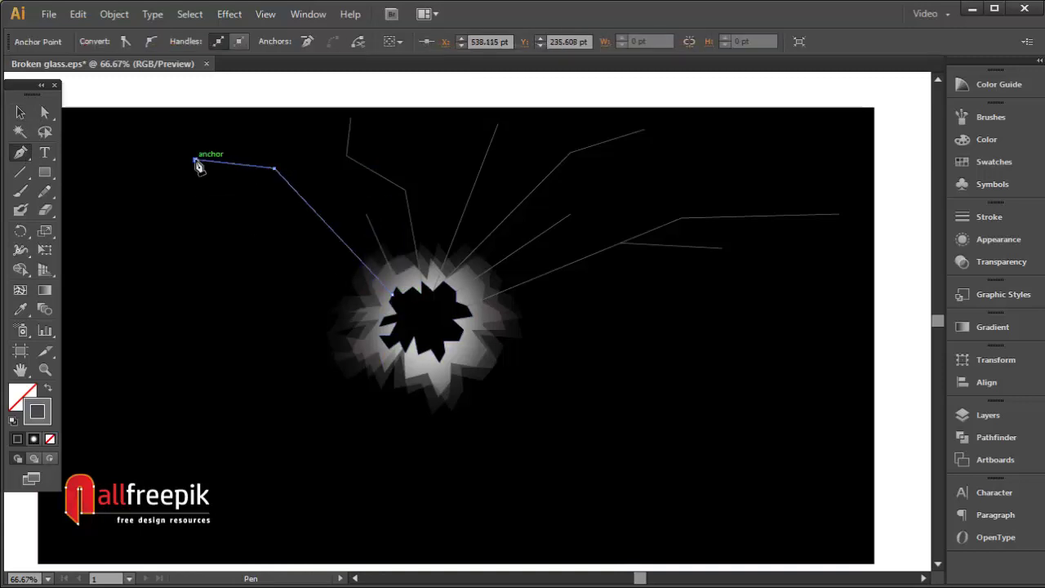
left_click(20, 113)
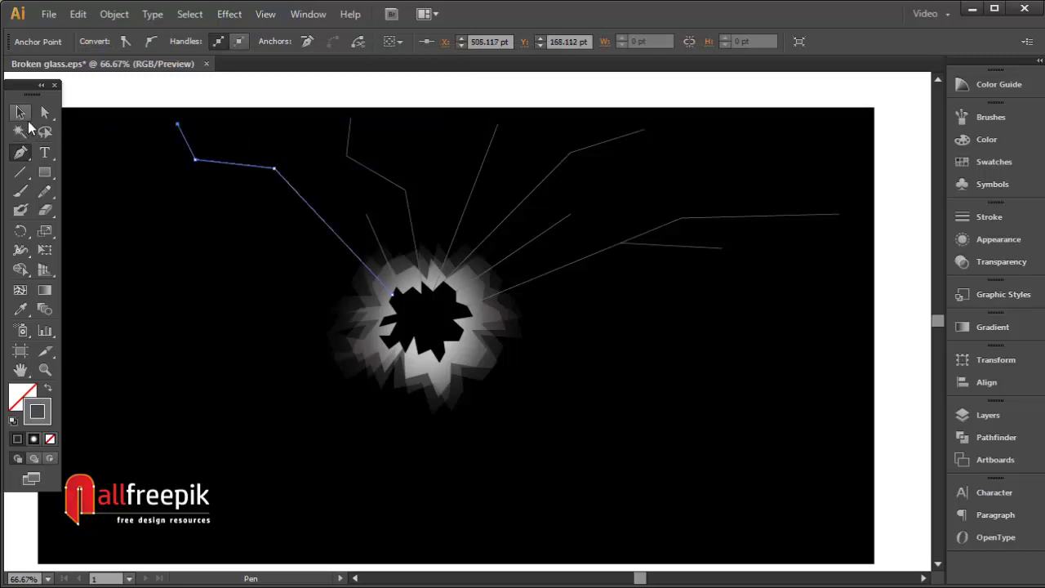
left_click(215, 112)
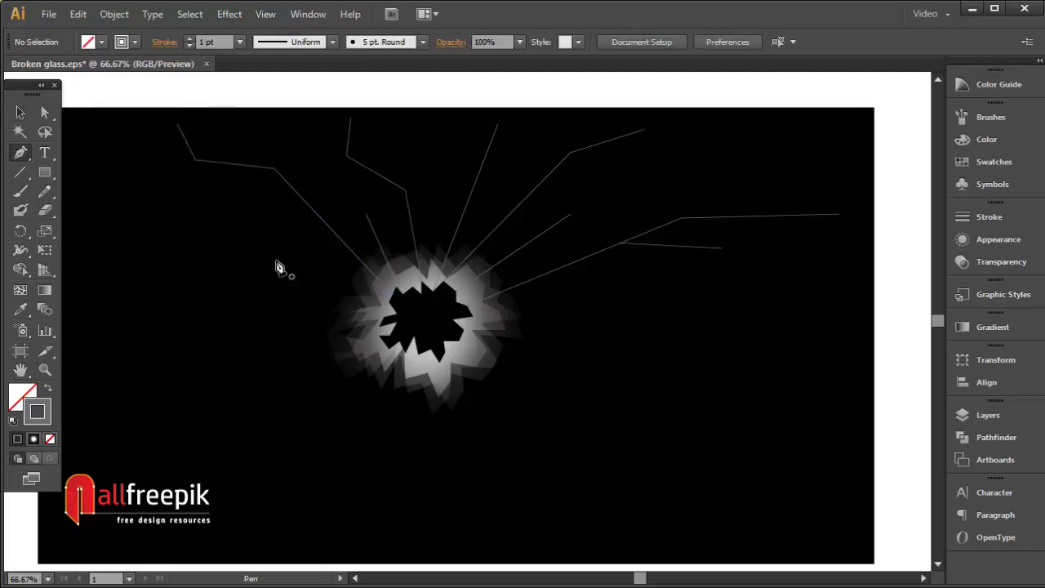
- Draw a long straight crack line from the left side of the shattered rim to about X 403, Y 360 pt and deselect it
left_click(358, 311)
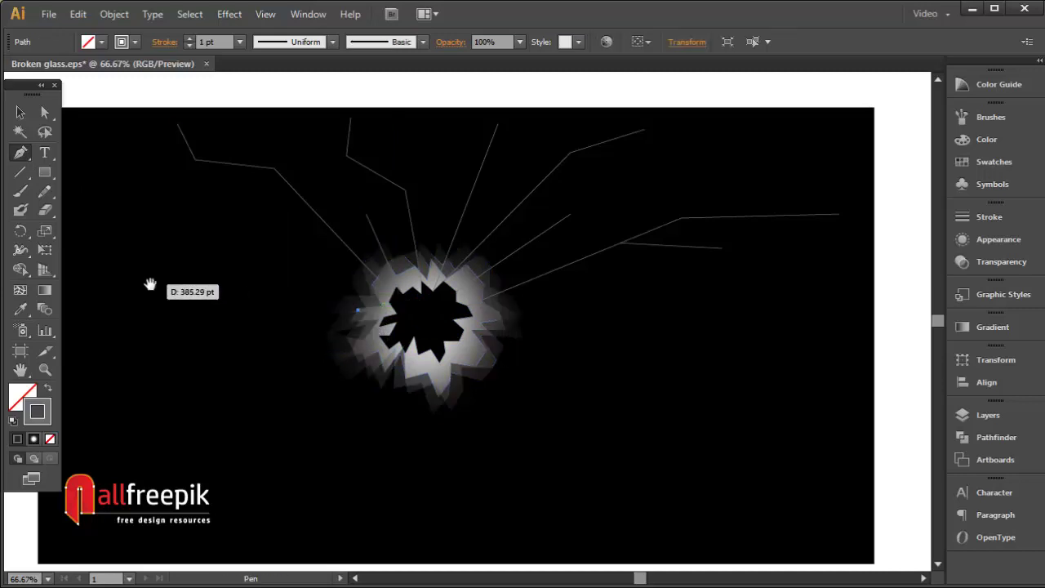
left_click_drag(151, 285, 283, 284)
left_click(244, 226)
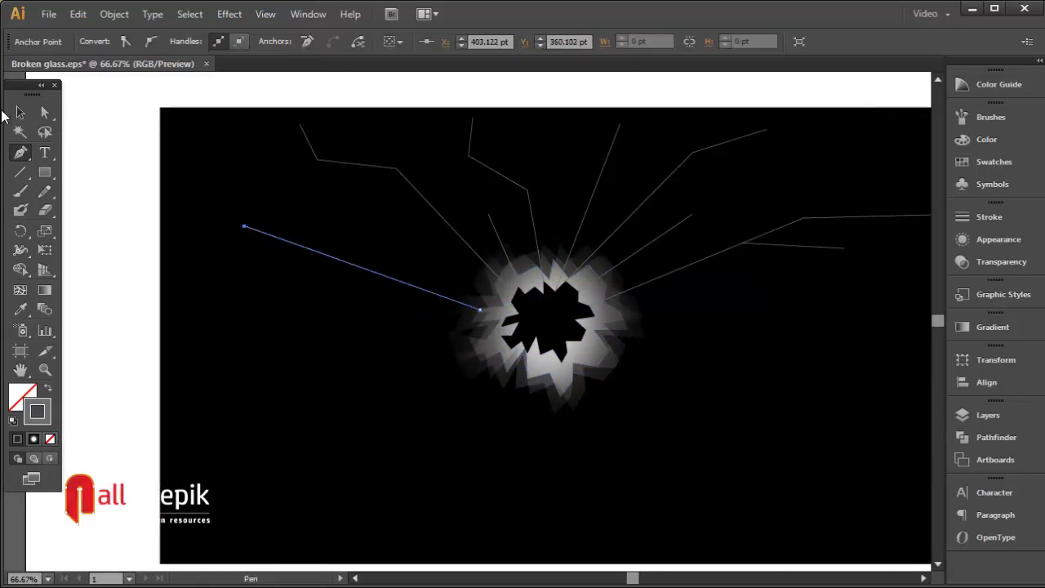
left_click(65, 127, "ctrl")
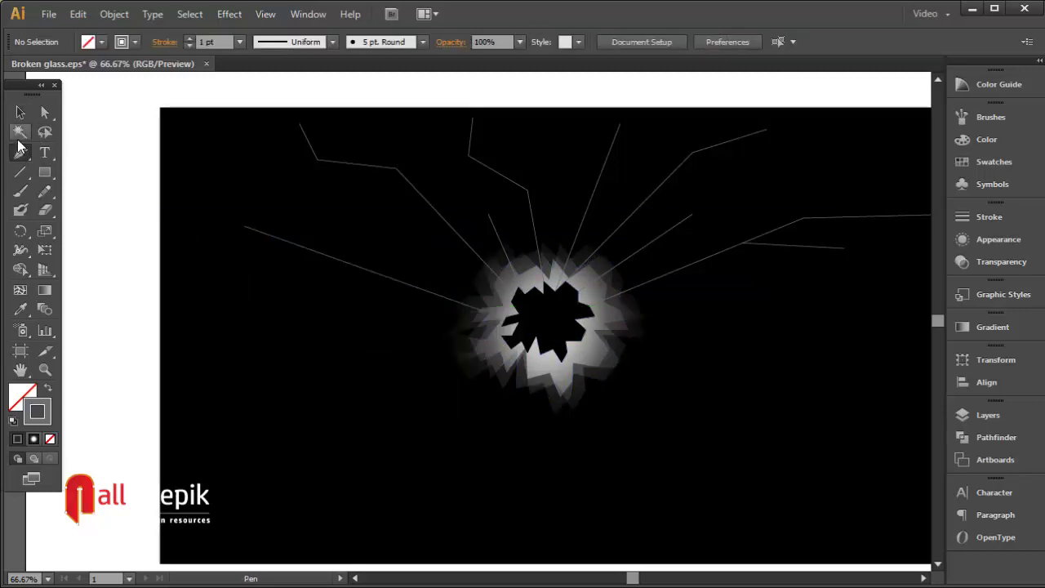
- Move the long left crack line's inner anchor onto the hole's left edge at about X 910, Y 525 pt with Direct Selection, and deselect it
left_click(43, 114)
left_click(476, 248)
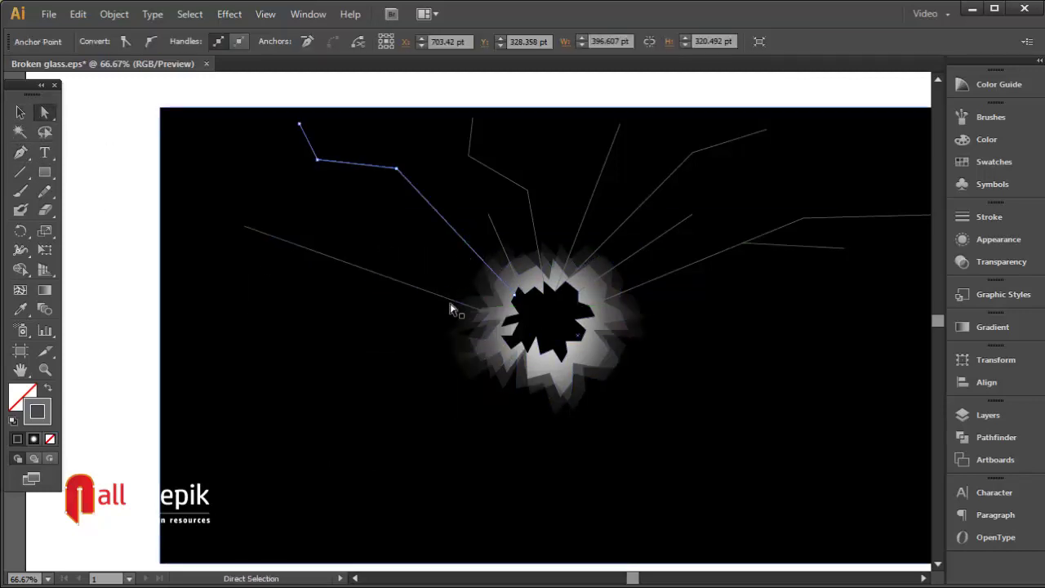
left_click_drag(455, 302, 520, 315)
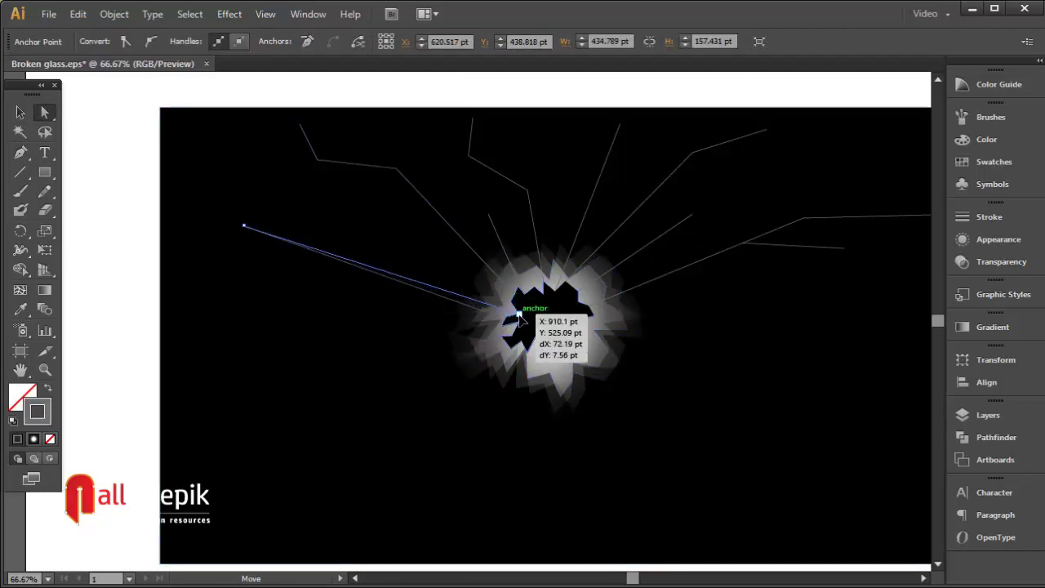
left_click(103, 205)
- Draw a two-segment branch upward from the long left crack line, bending at about X 435, Y 272 pt, and deselect it
left_click(300, 245)
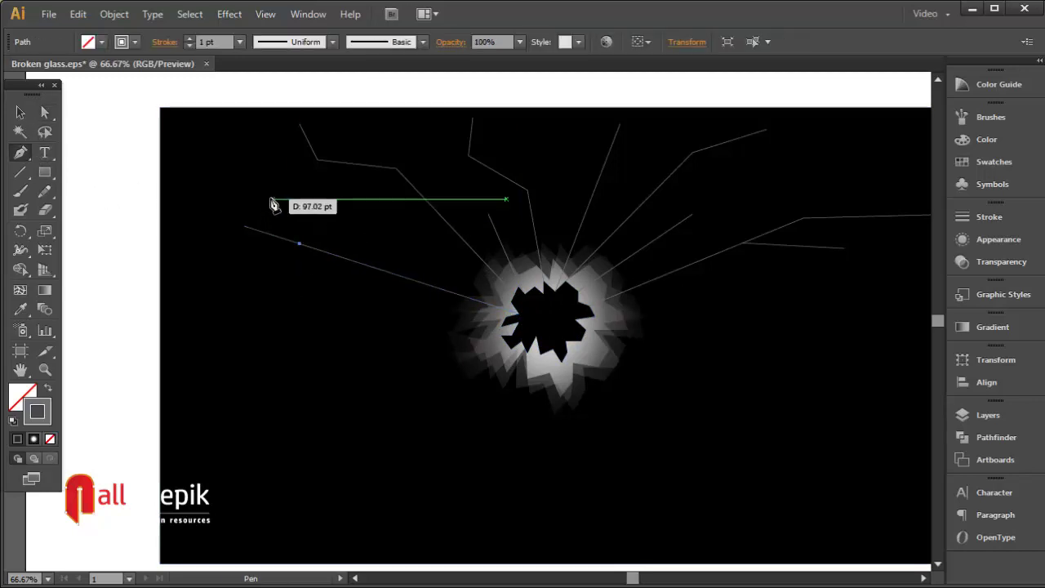
left_click_drag(267, 186, 206, 173)
left_click(199, 160)
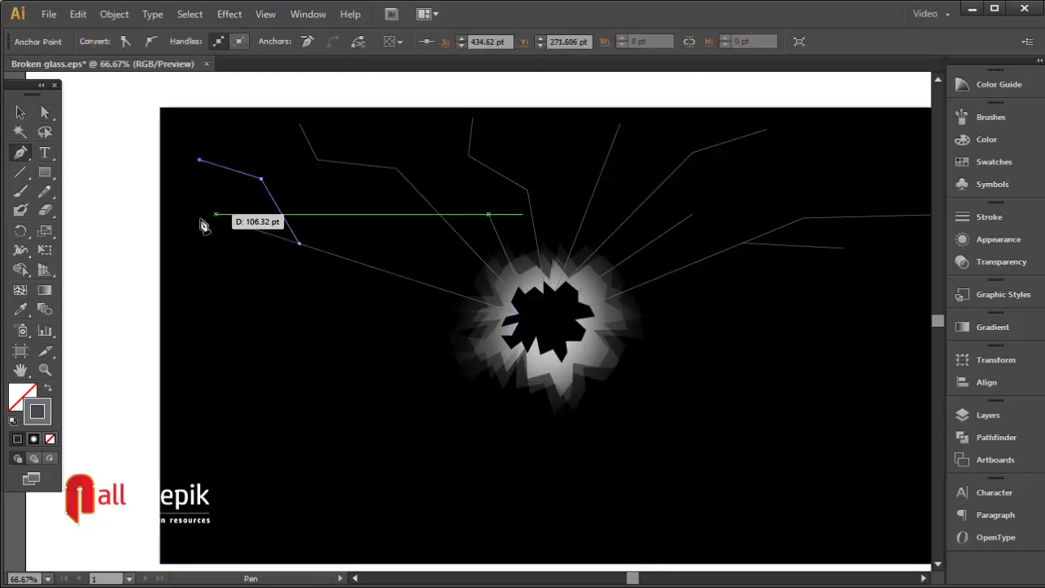
left_click(21, 112)
left_click(123, 139)
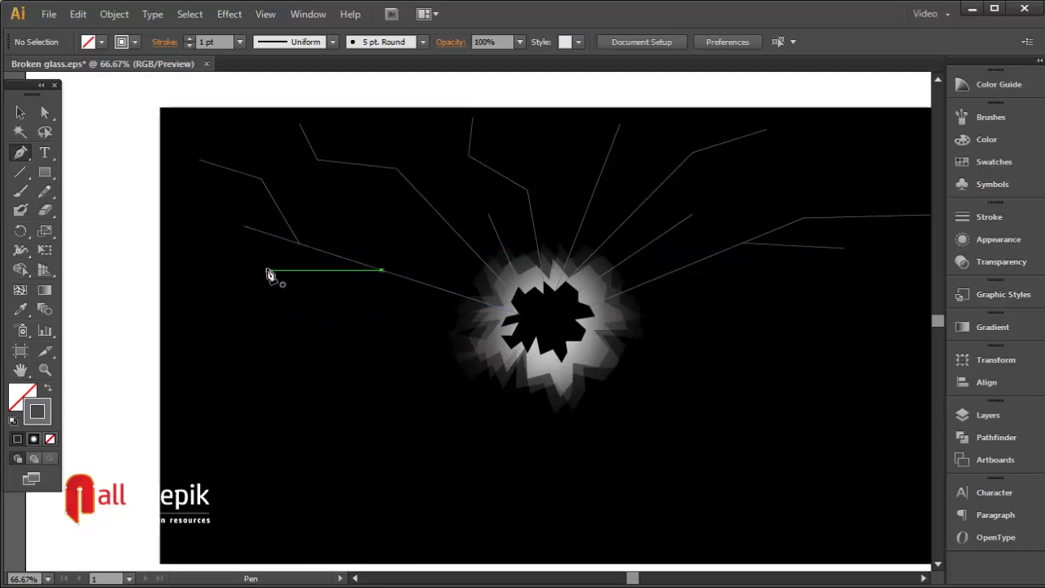
- Draw a straight crack line about 393 pt long from the hole's left edge, below the long left crack, and deselect it
left_click(511, 337)
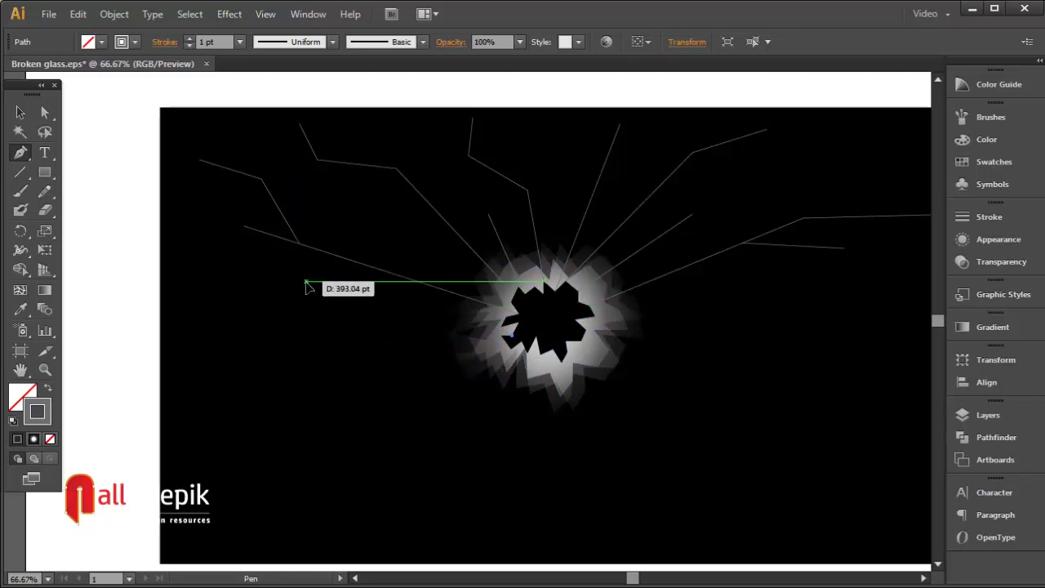
left_click(307, 282)
key("ctrl+shift+a")
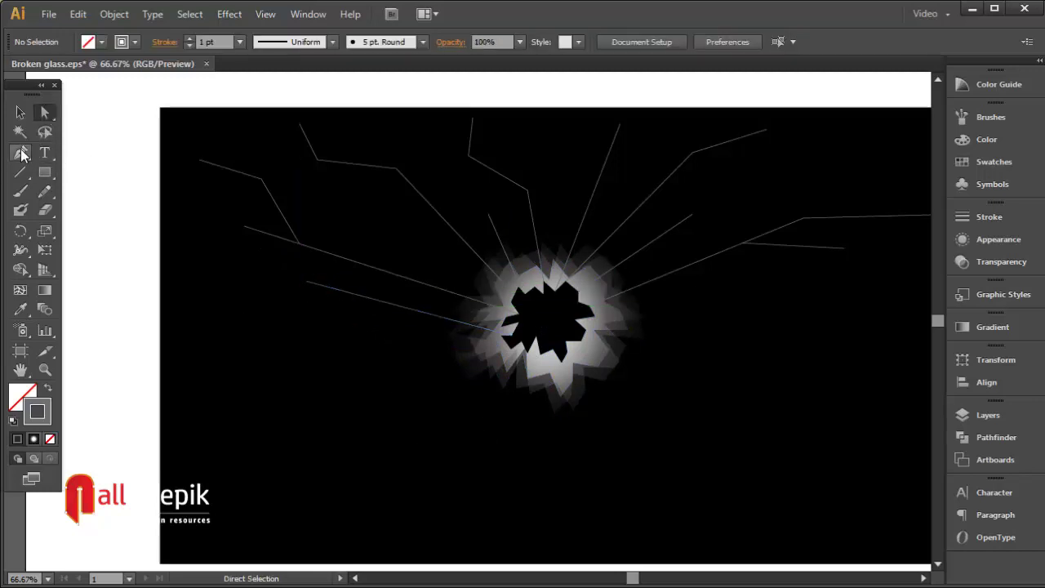
- Draw a three-segment crack line from the hole's lower-left edge, with its second bend at about X 384, Y 839 pt, and deselect it
key("p")
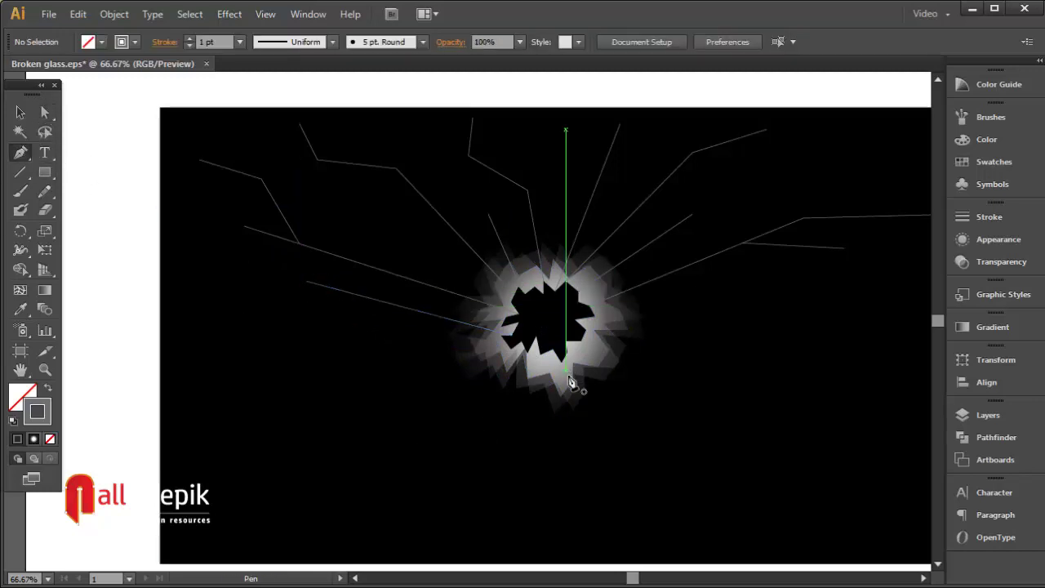
left_click(508, 343)
left_click(282, 418)
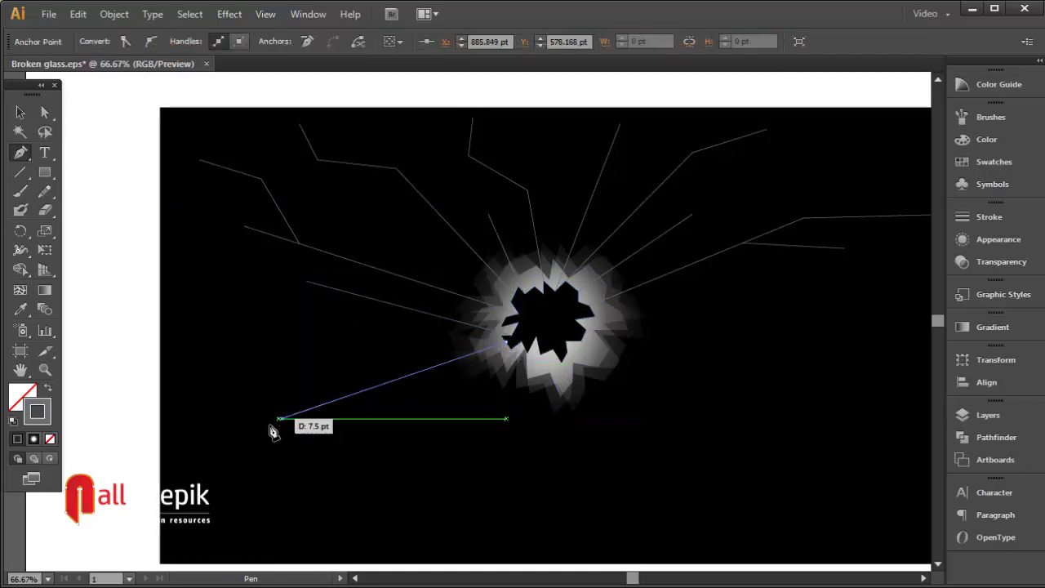
left_click(234, 480)
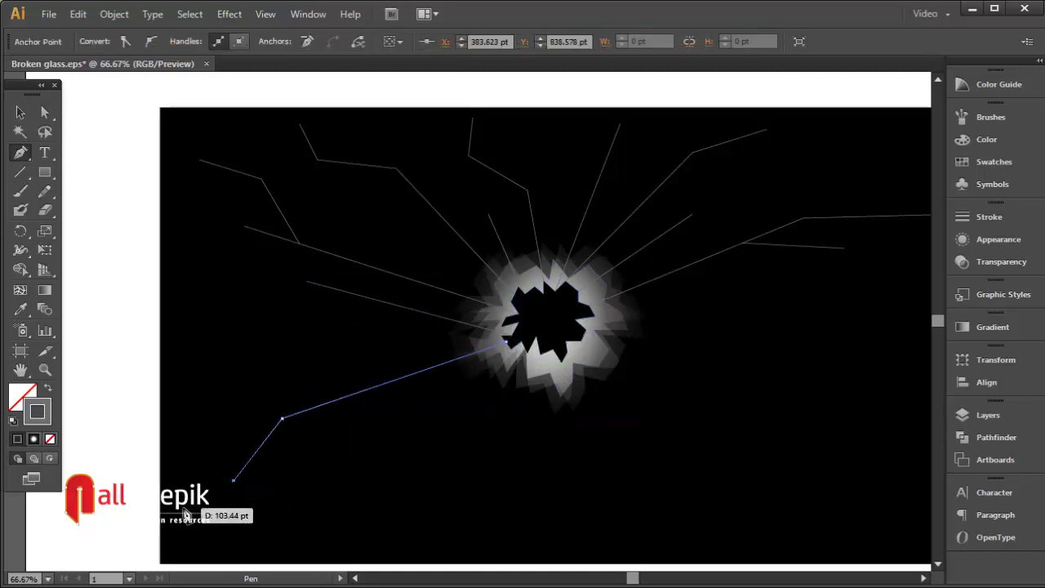
left_click(20, 111)
key("ctrl+shift+a")
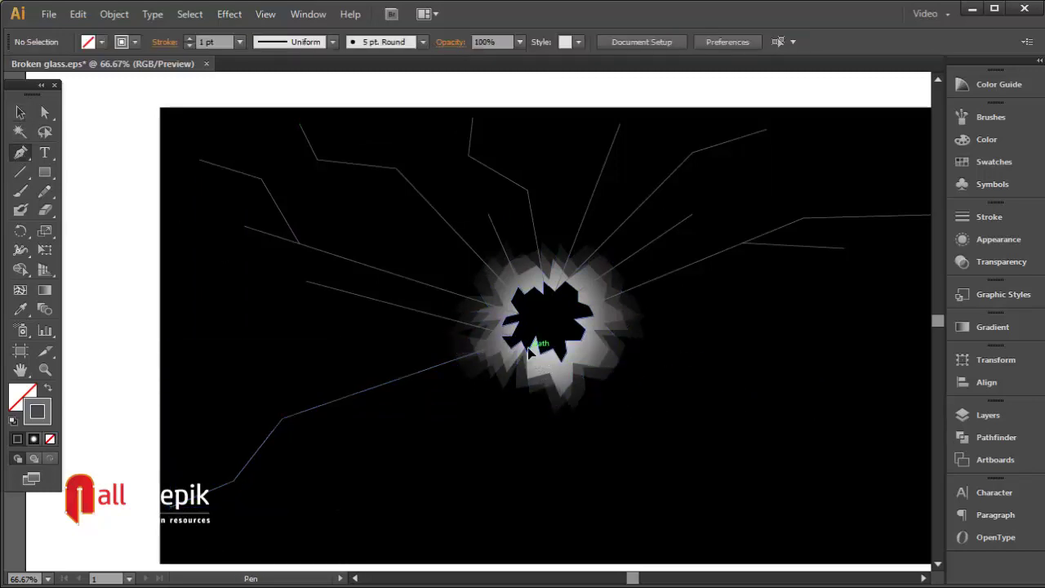
- Draw a straight diagonal crack line from the hole's lower-left notch down to about X 576, Y 921 pt and deselect it
left_click(529, 348)
left_click(337, 524)
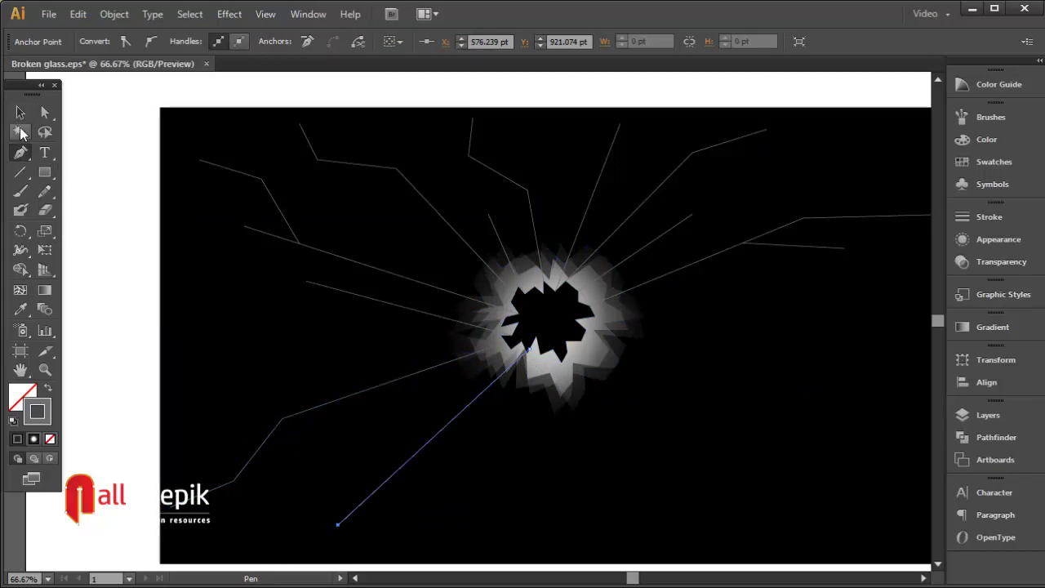
left_click(93, 174, "ctrl")
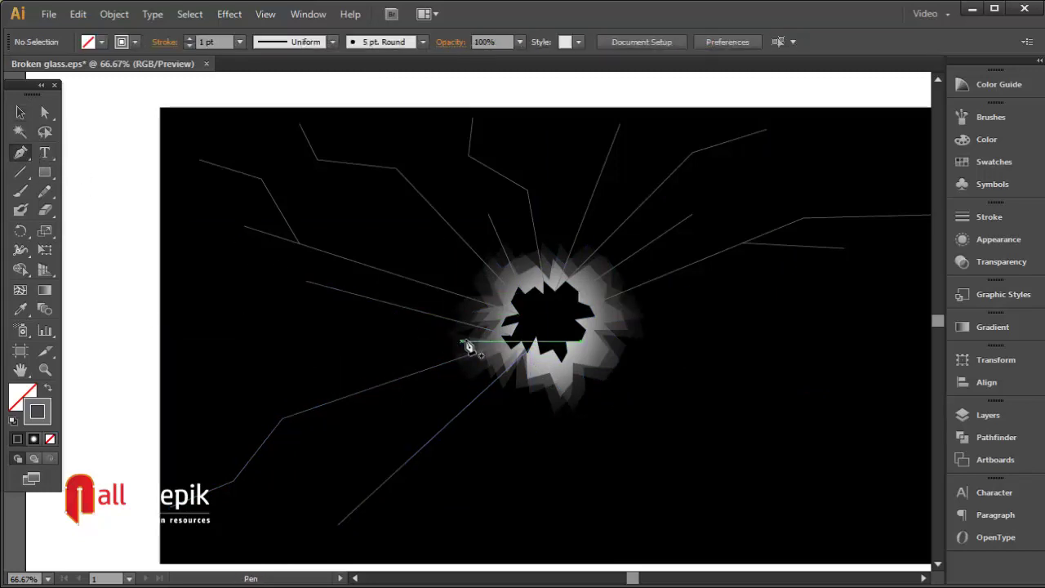
- Draw a short, nearly horizontal crack line from the hole's left edge to about X 682, Y 566 pt and deselect it
left_click(516, 342)
left_click(395, 335)
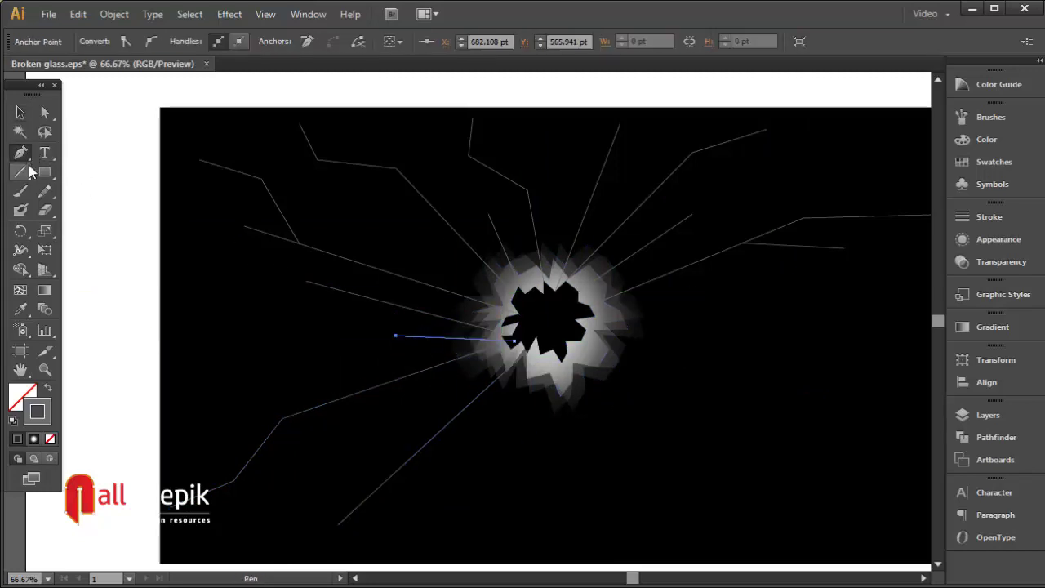
left_click(21, 115)
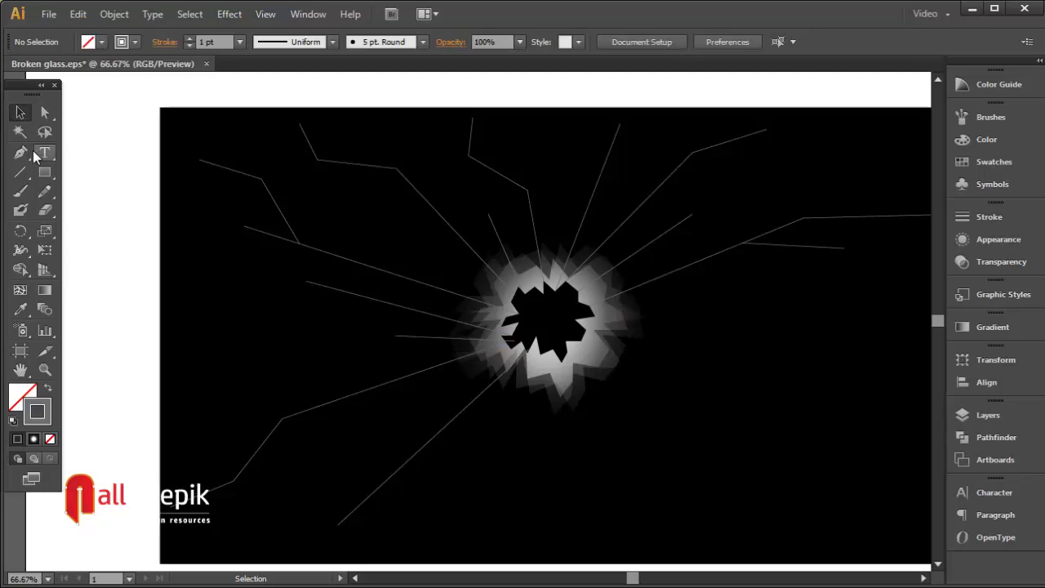
- Draw a slightly curved crack line from the hole's bottom edge down to about X 829, Y 932 pt and deselect it
left_click(543, 350)
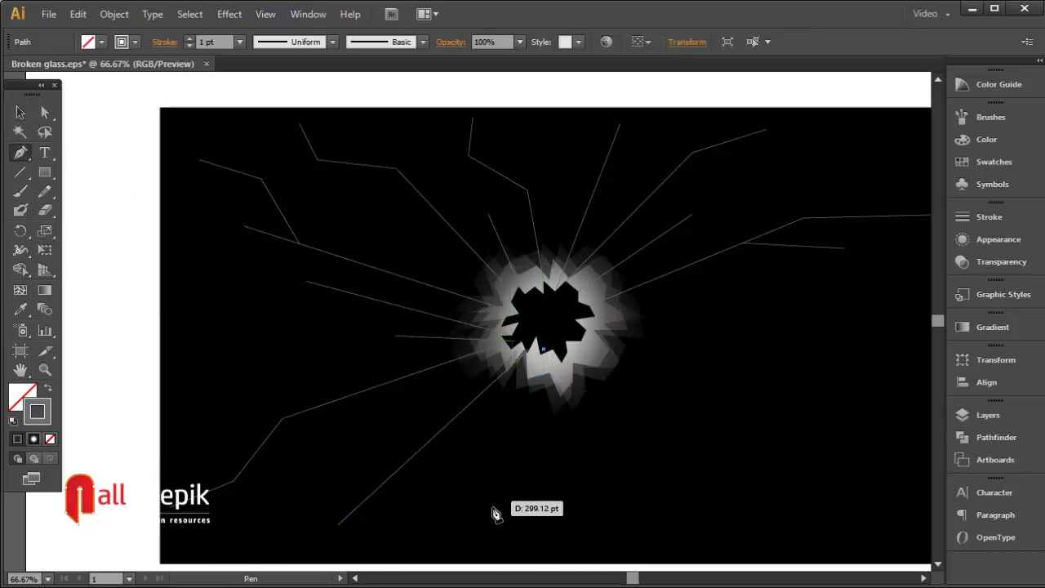
left_click_drag(475, 529, 475, 565)
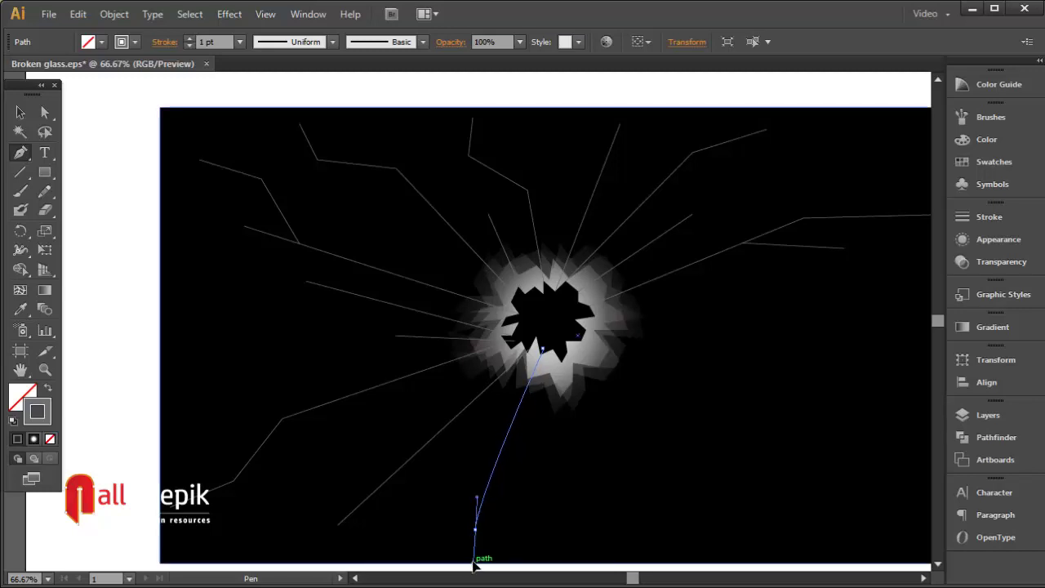
left_click(21, 113)
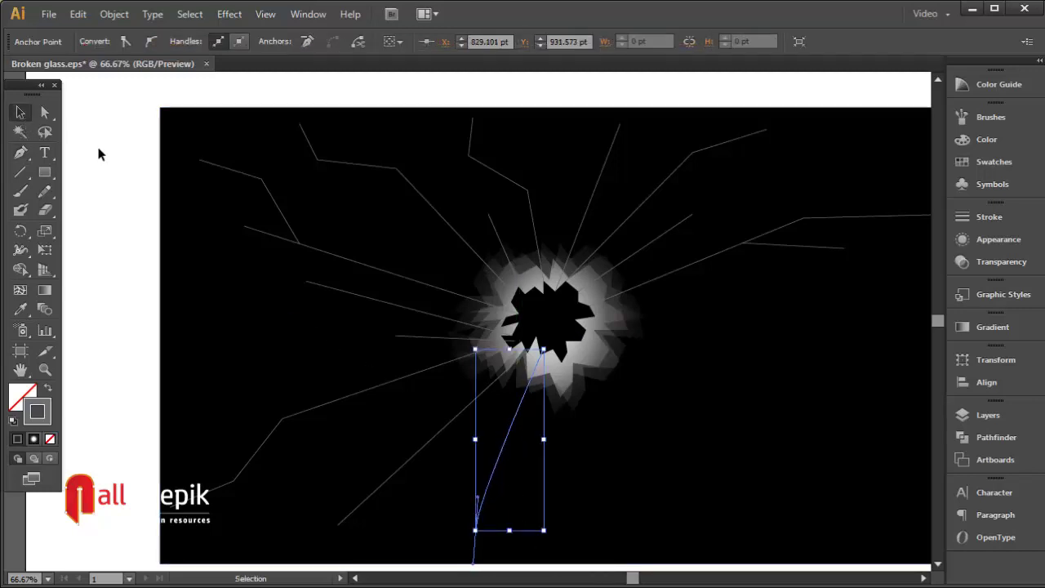
left_click(98, 152)
- Draw a straight, nearly vertical crack line from the hole's bottom edge down to about X 1009, Y 912 pt and deselect it
left_click(19, 157)
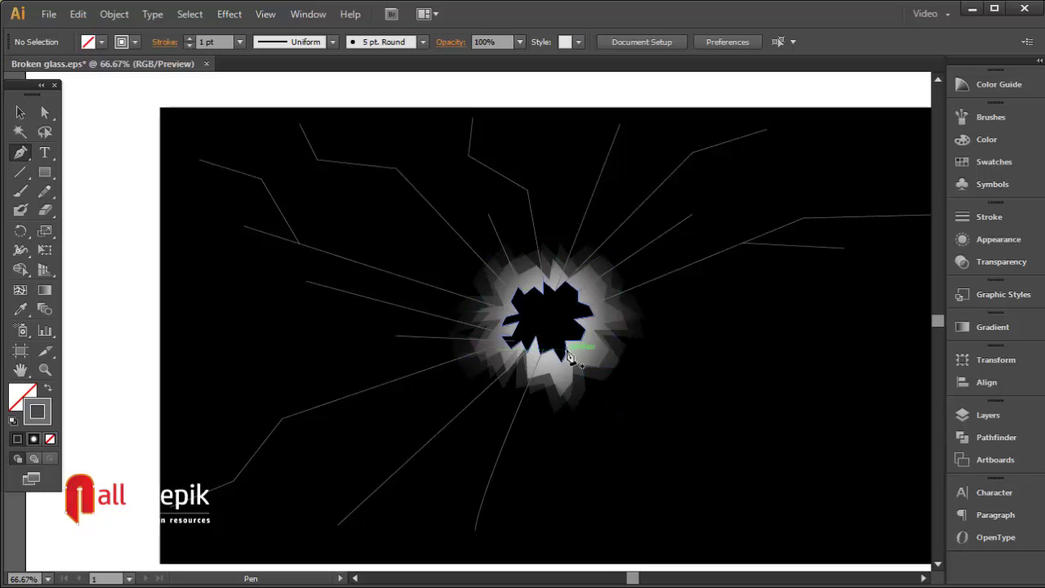
left_click_drag(645, 385, 577, 559)
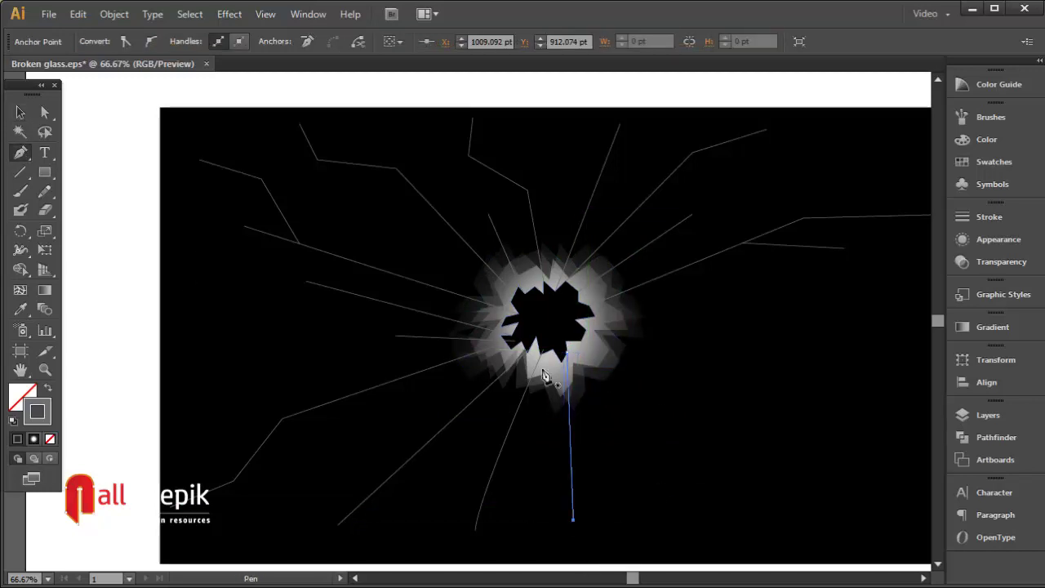
left_click_drag(566, 353, 575, 459)
left_click(20, 112)
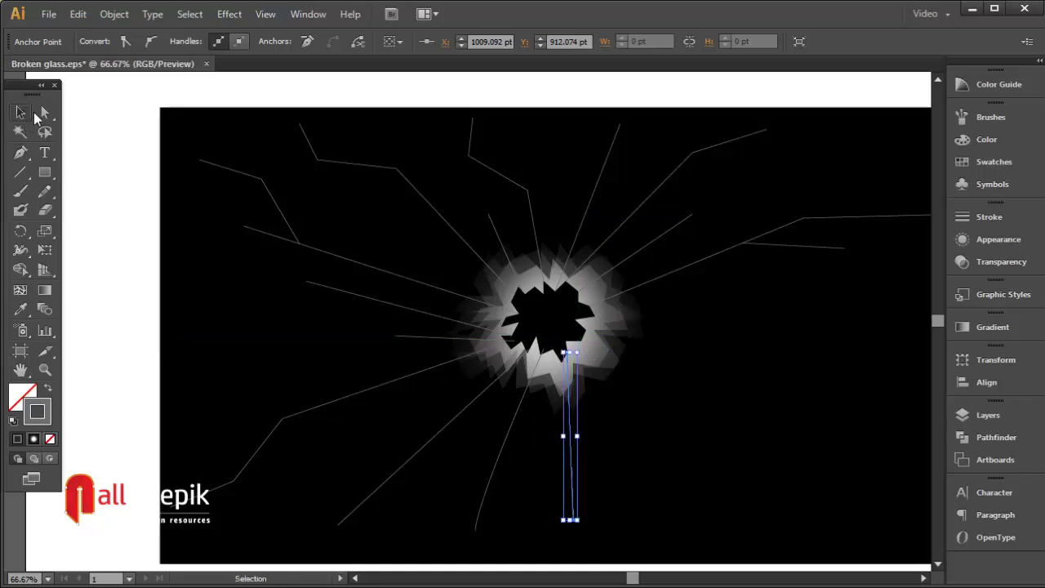
key("ctrl+shift+a")
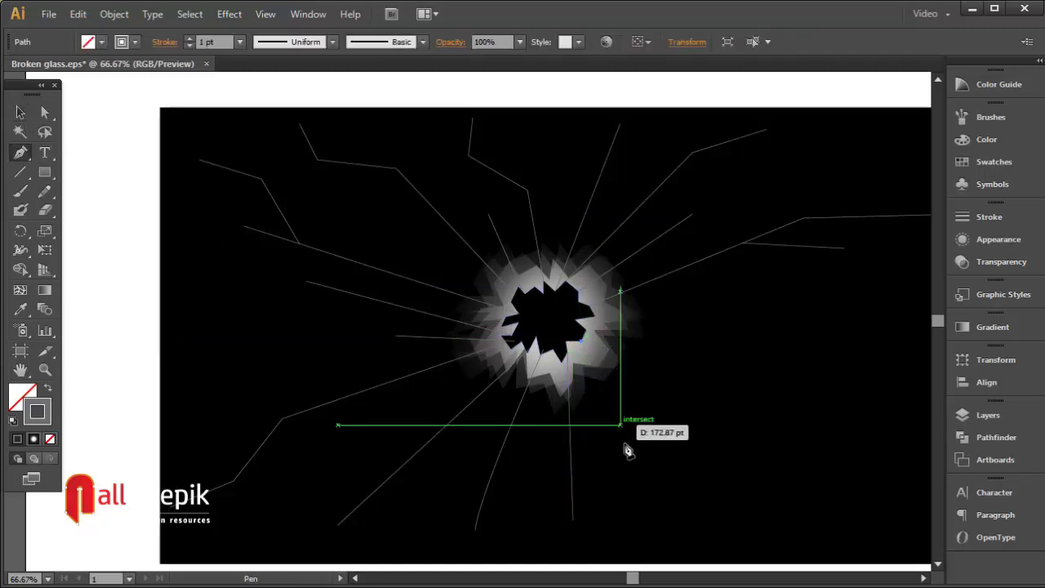
- Draw a two-segment crack line from the hole's lower-right edge, ending at about X 1230, Y 827 pt, and deselect it
left_click(620, 446)
left_click(692, 473)
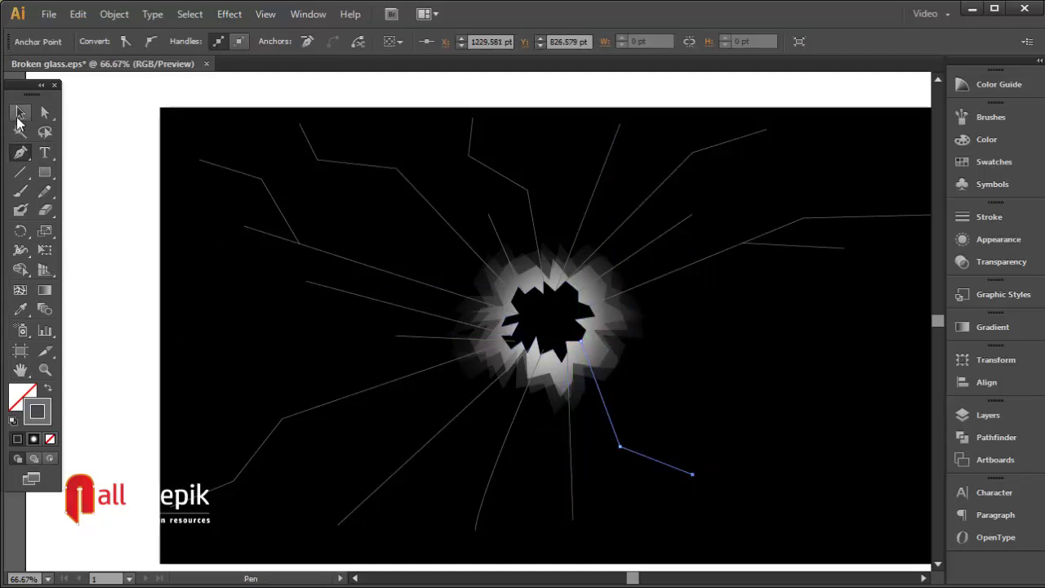
left_click(21, 112)
key("ctrl+shift+a")
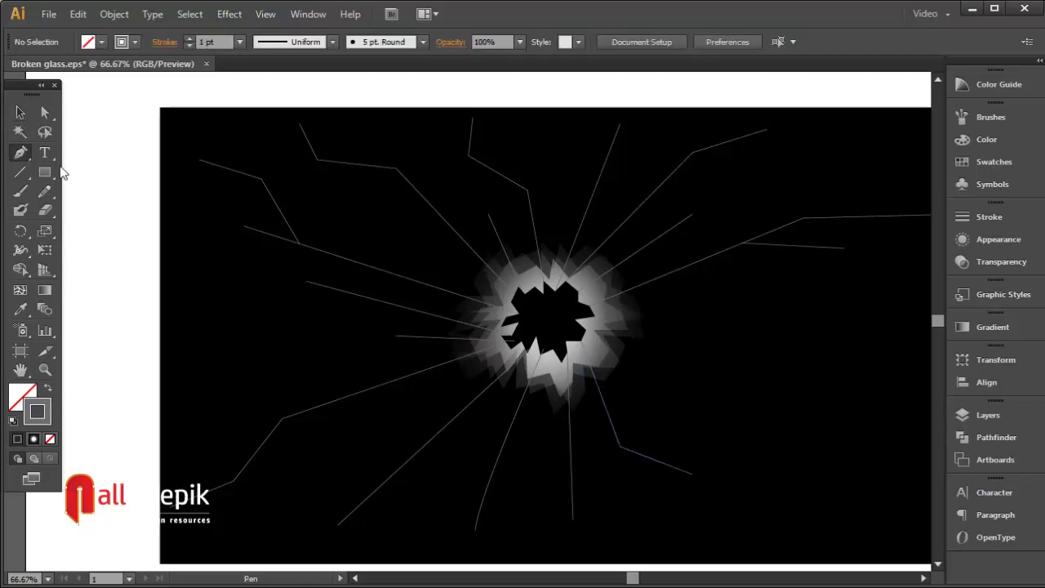
- Draw a long three-segment crack line from the hole's right edge down to about X 1627, Y 932 pt and deselect it
left_click(580, 328)
left_click(797, 449)
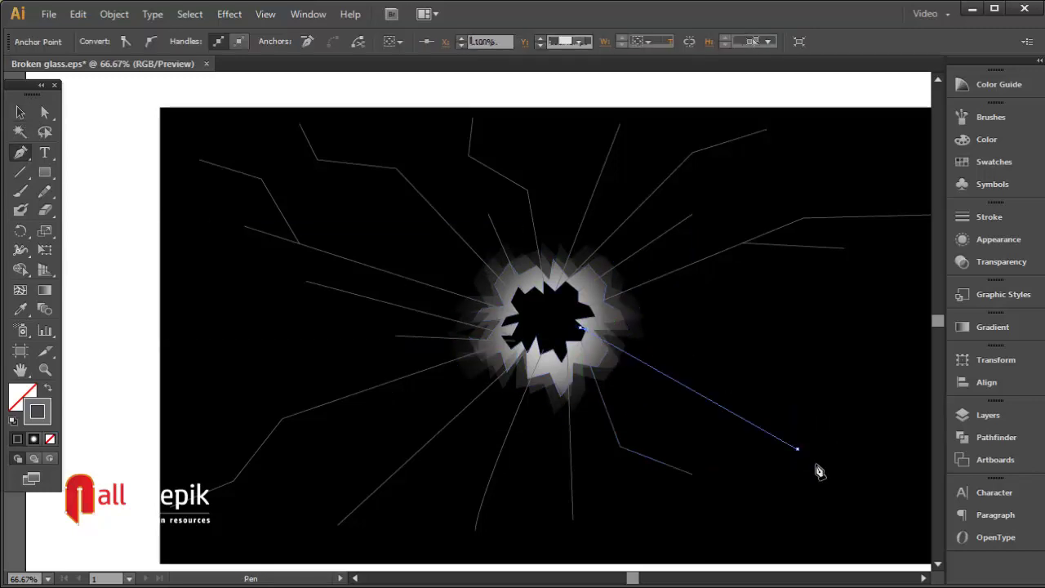
left_click(836, 519)
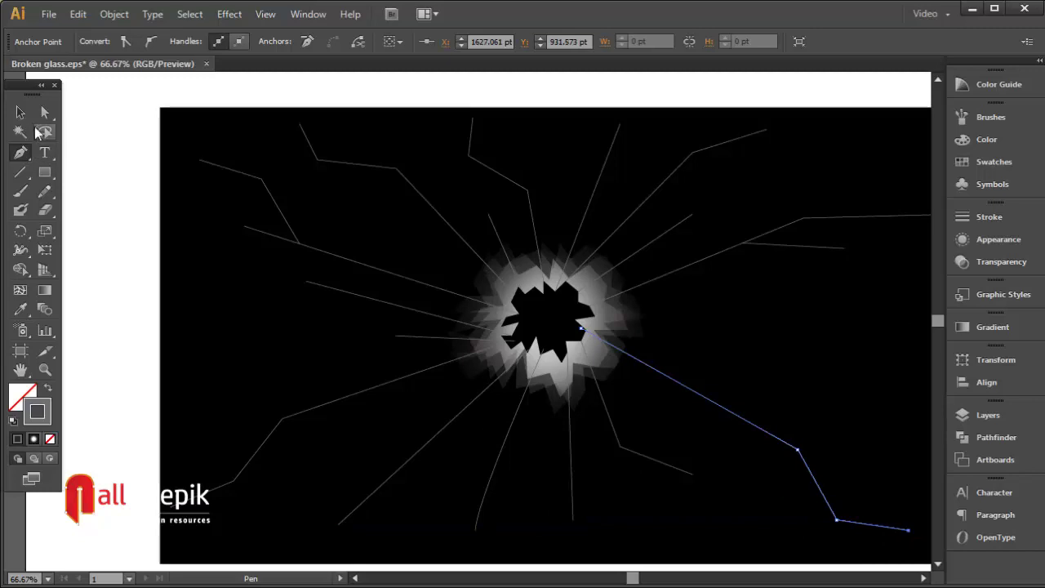
left_click(21, 112)
key("ctrl+shift+a")
- Draw a long, nearly horizontal crack line from the hole's right edge to about X 1692, Y 566 pt and deselect it
left_click_drag(166, 184, 87, 185)
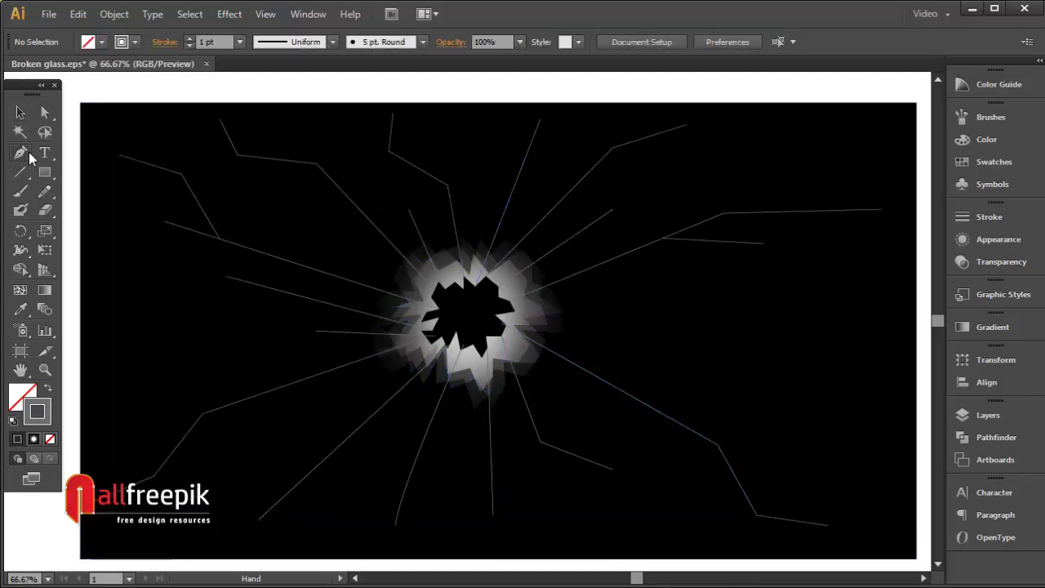
left_click(501, 309)
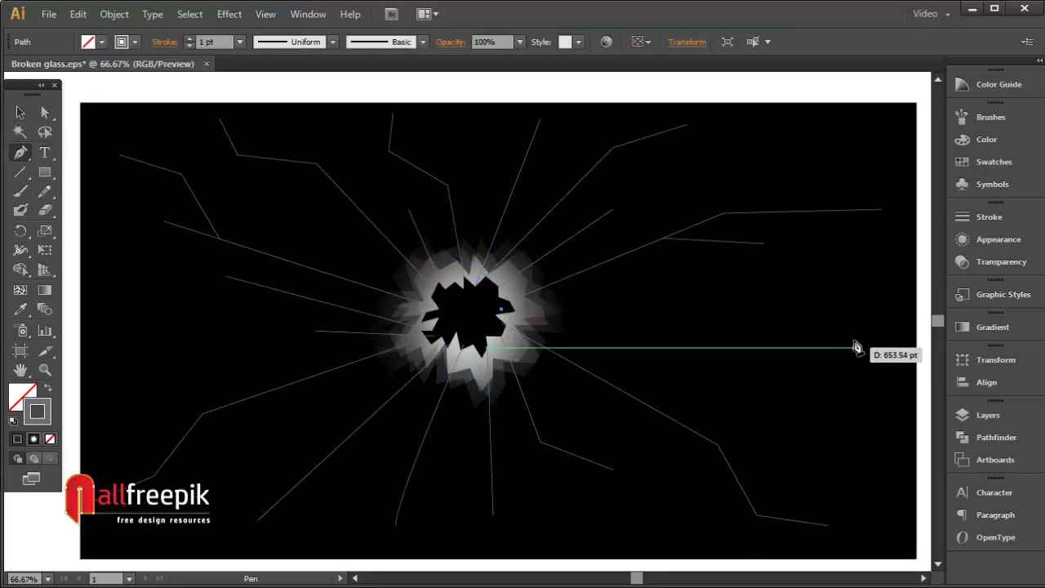
left_click(863, 330)
left_click(22, 113)
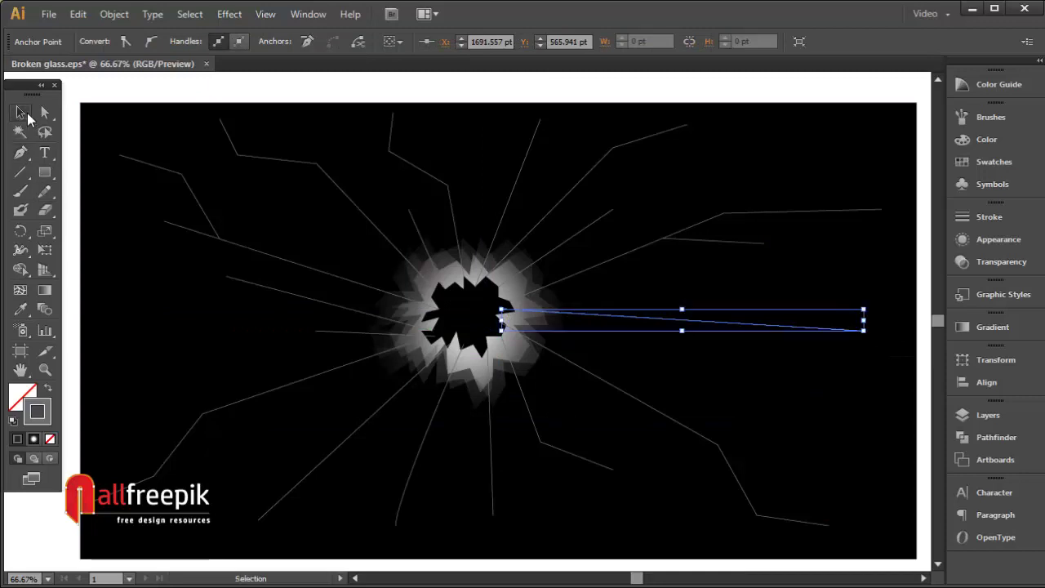
left_click(111, 93)
- Draw a shorter straight crack line from the hole's right edge, sloping down to about X 1366, Y 639 pt, and deselect it
left_click(20, 152)
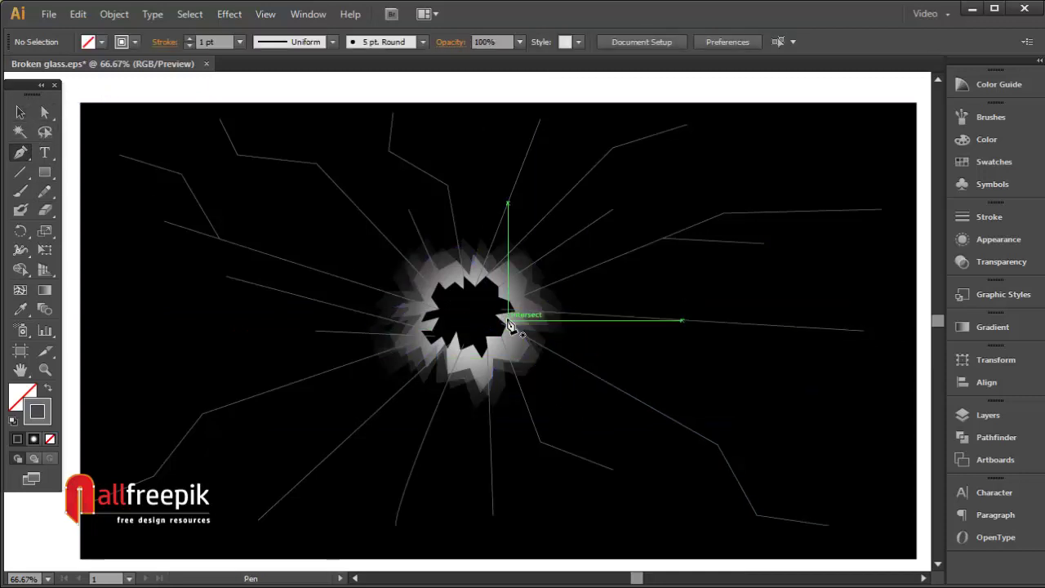
left_click(496, 315)
left_click(688, 370)
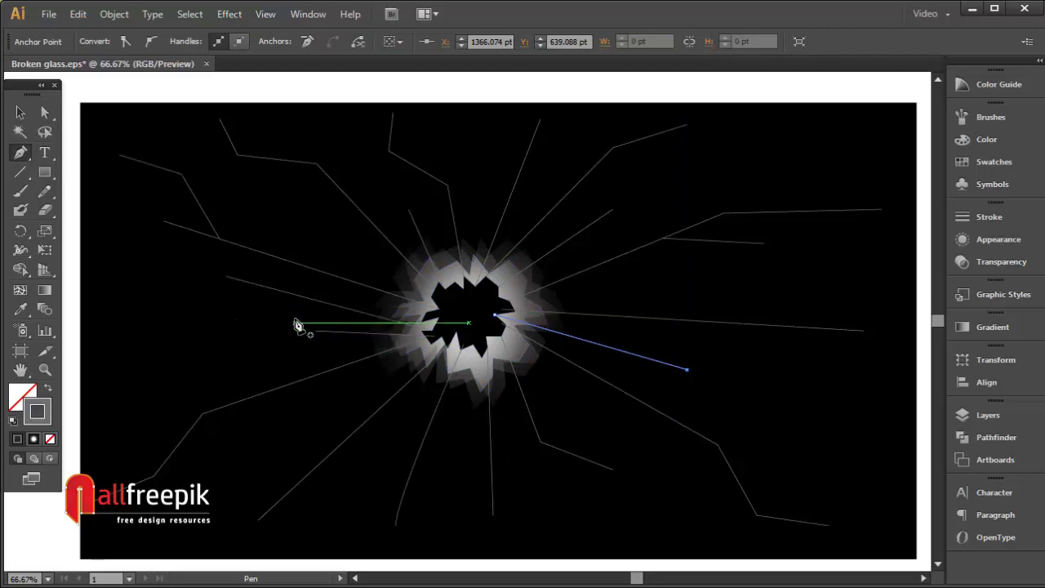
left_click(21, 111)
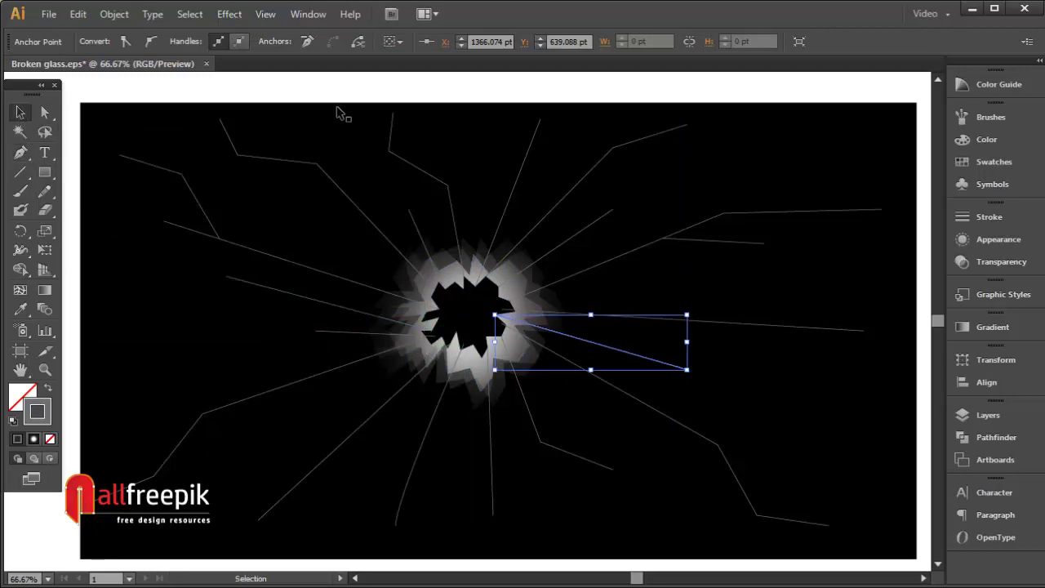
left_click(343, 110)
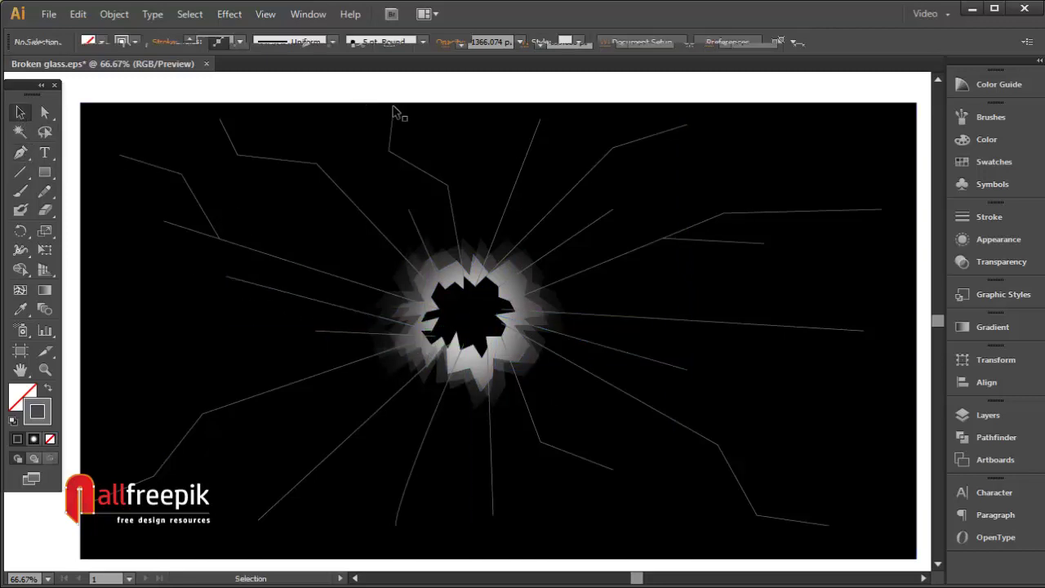
- Draw a straight crack line from the hole's bottom edge at about X 976, Y 597 pt to the background's bottom edge and deselect it
left_click(20, 159)
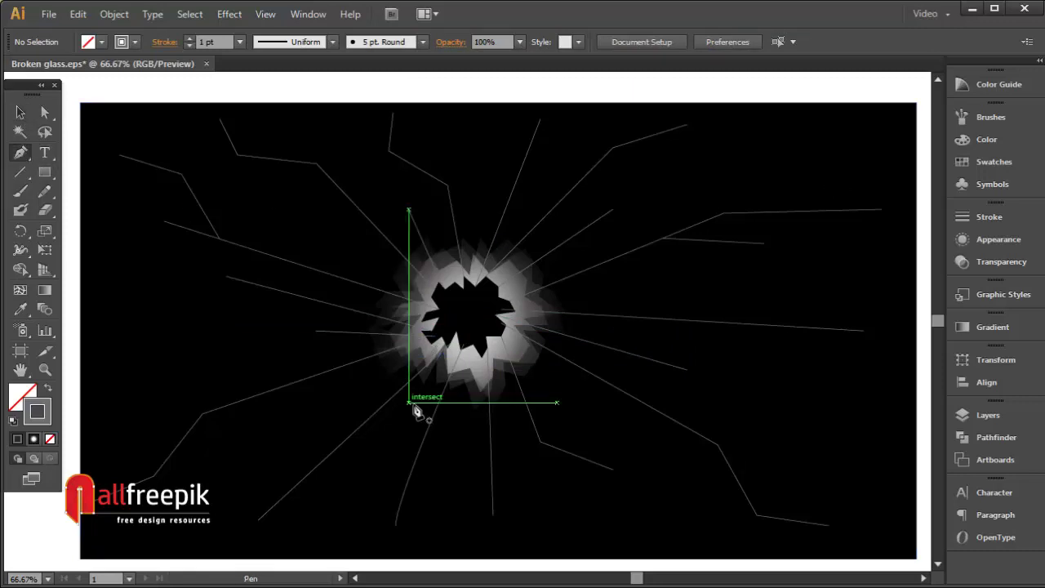
left_click(472, 348)
left_click(441, 560)
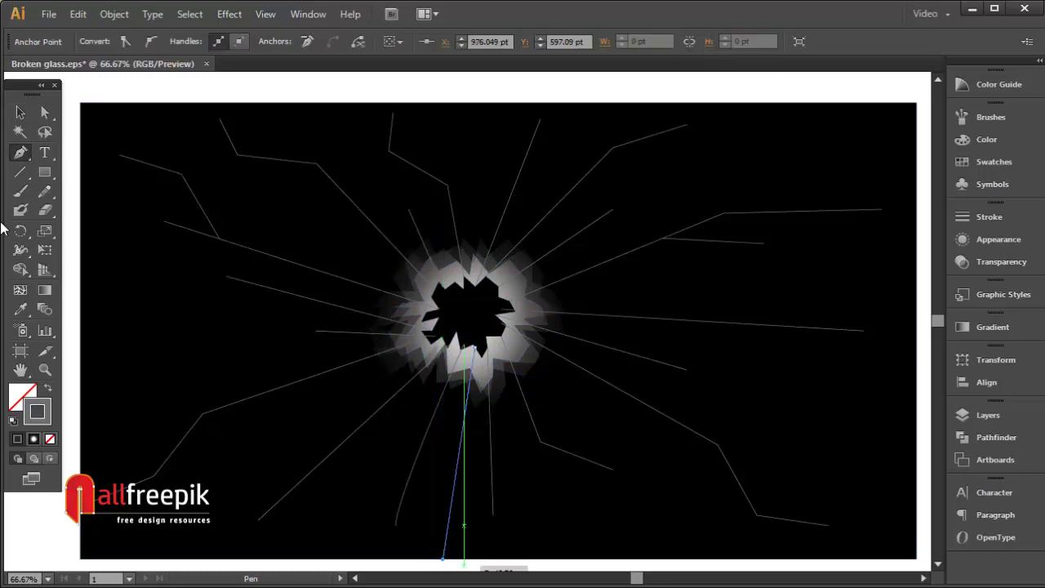
left_click(20, 112)
left_click(232, 95)
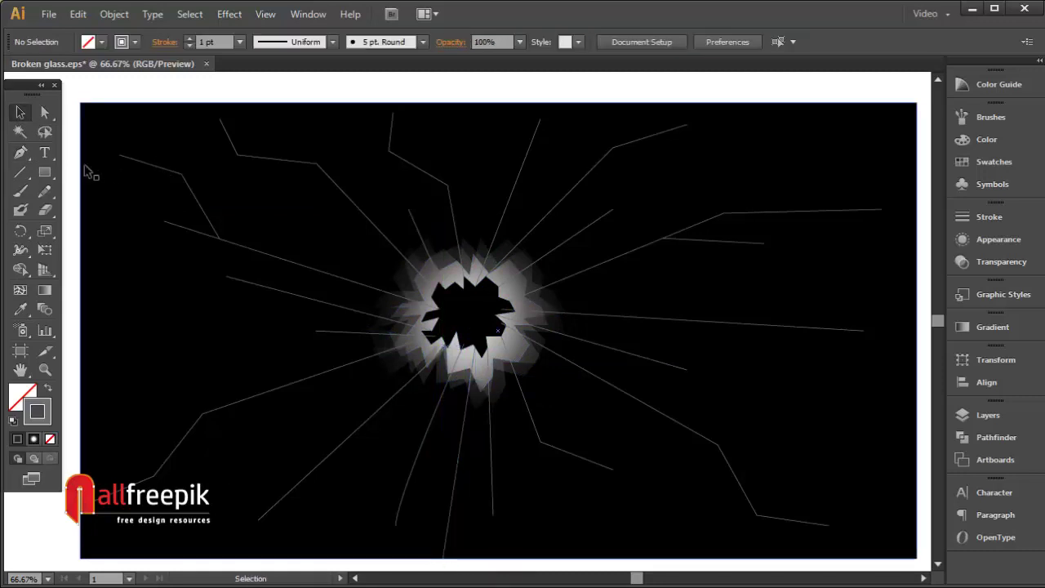
- Draw a straight, nearly vertical crack line from the hole's top edge up to the background's top edge and deselect it
left_click(20, 153)
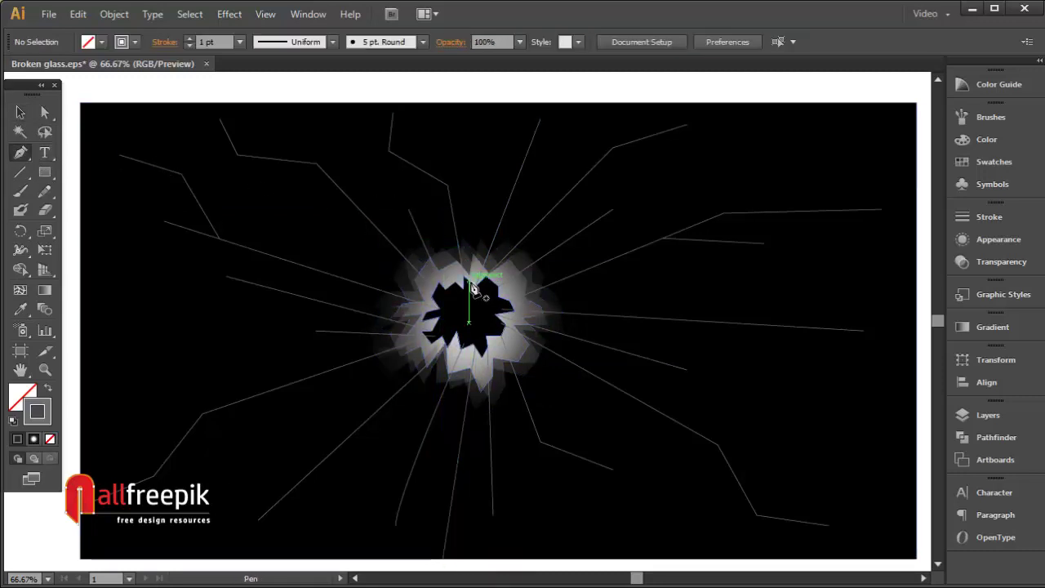
left_click(470, 281)
left_click(479, 104)
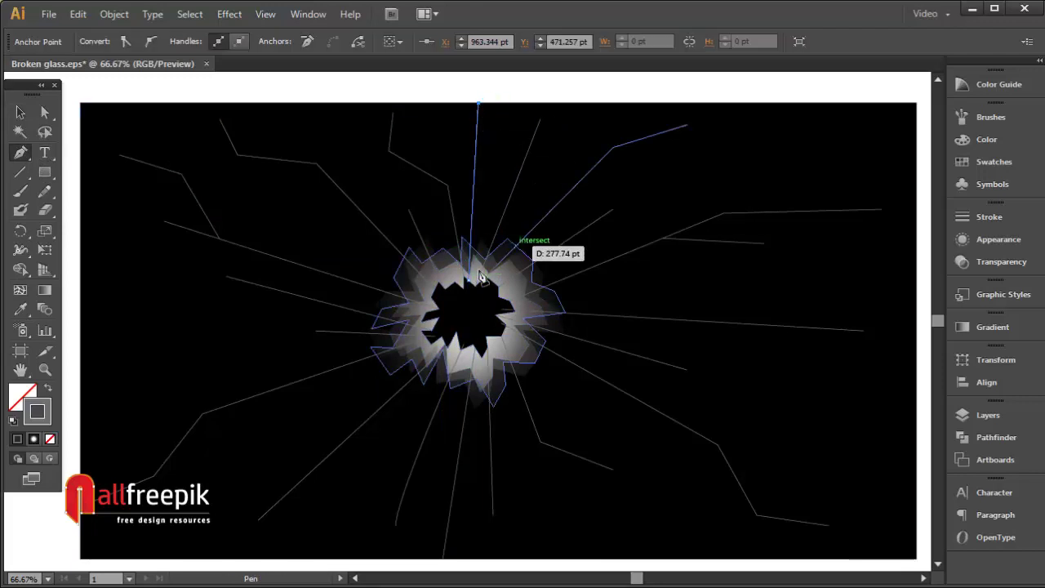
left_click(44, 111)
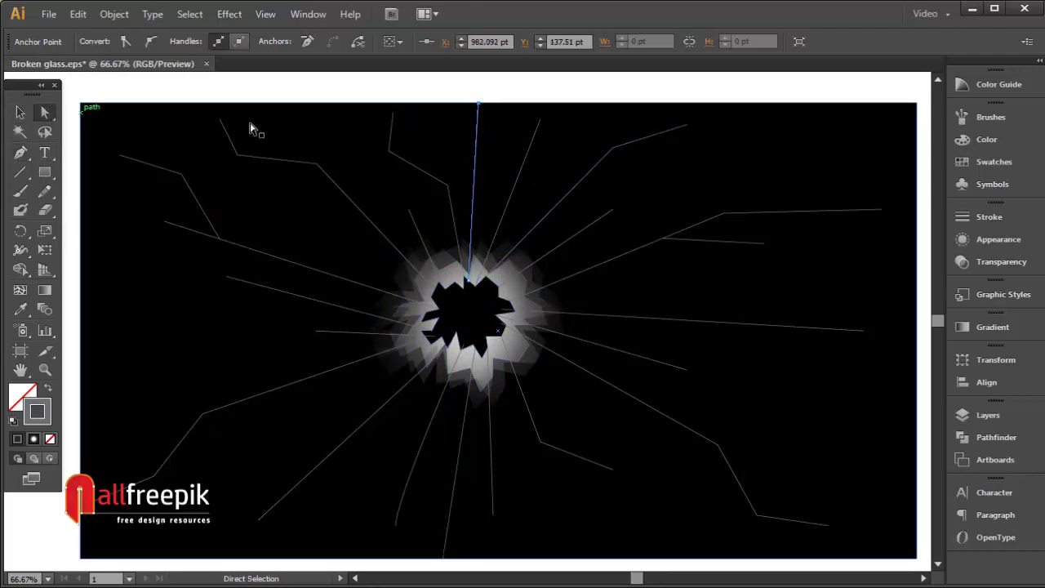
left_click(521, 90)
- Move the new vertical crack line's inner anchor to about X 976, Y 483 pt with Direct Selection, and deselect it
left_click(479, 217)
left_click_drag(471, 284, 476, 286)
key("v")
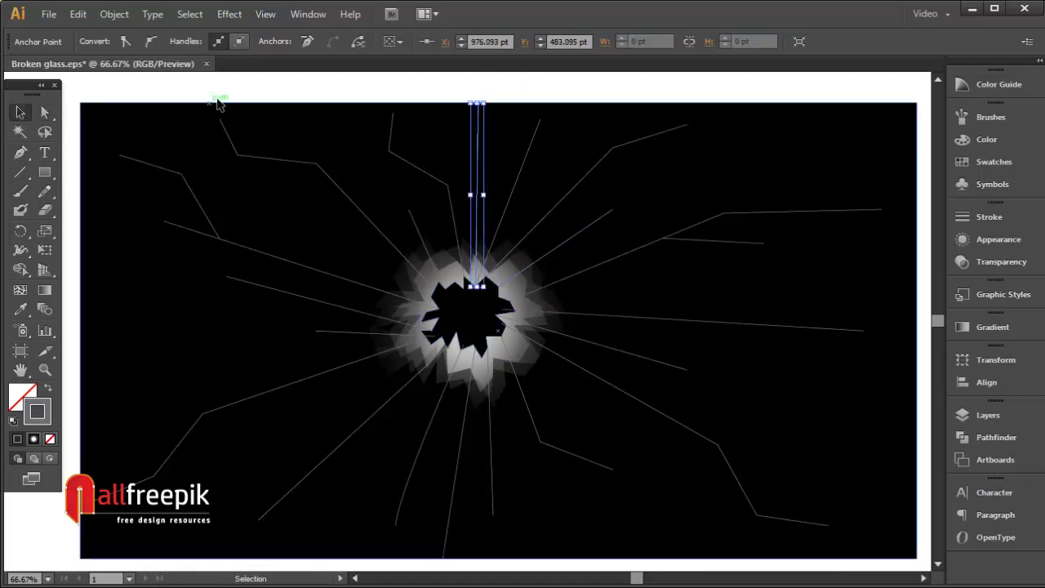
left_click(621, 99)
- Group the black background, the layered semi-transparent shapes and the jagged hole into one object, and deselect it
key("ctrl+minus")
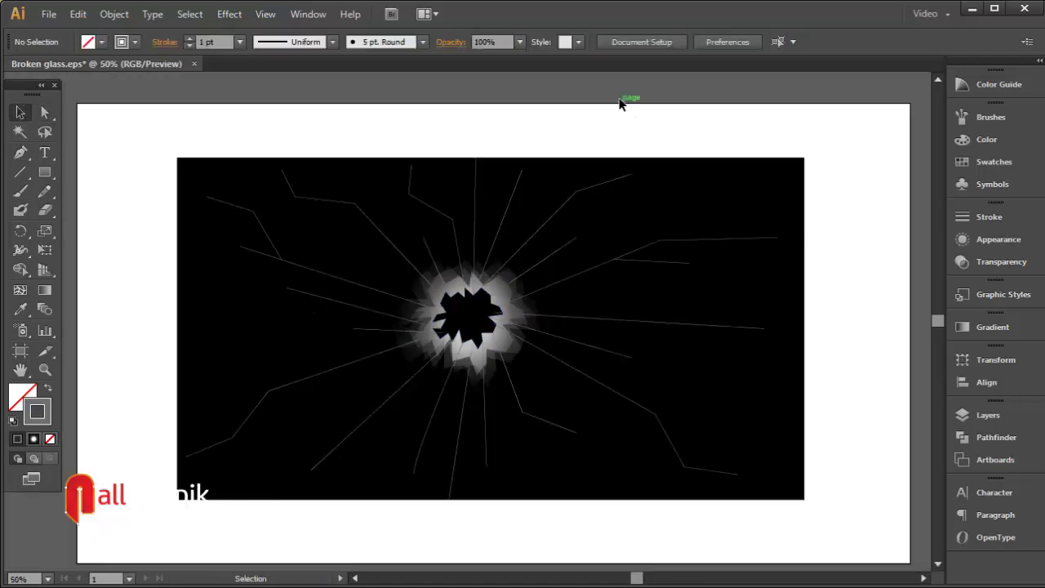
left_click(542, 308)
left_click(533, 308, "shift")
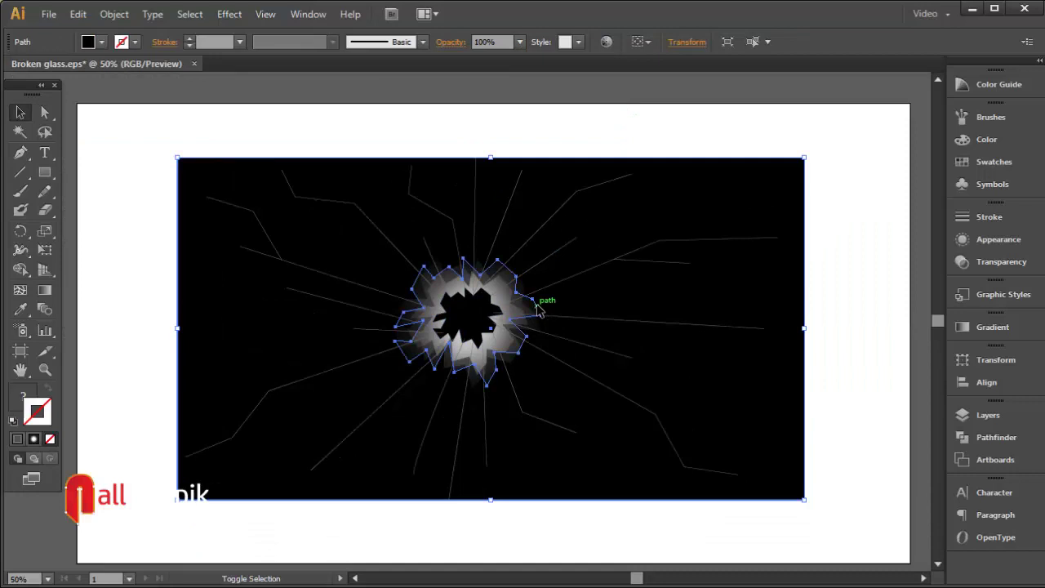
right_click(488, 309)
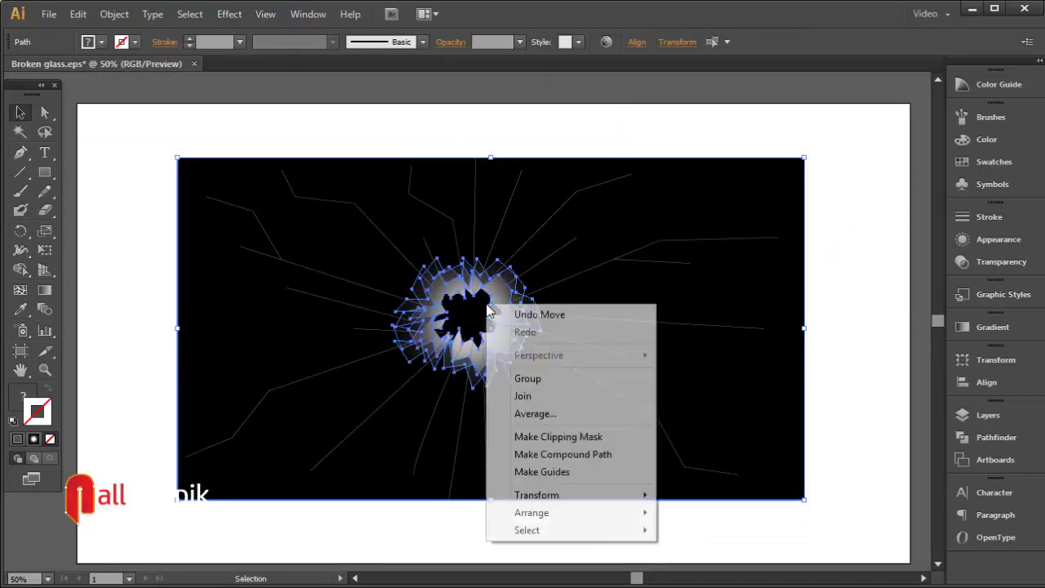
left_click(567, 379)
left_click(841, 308)
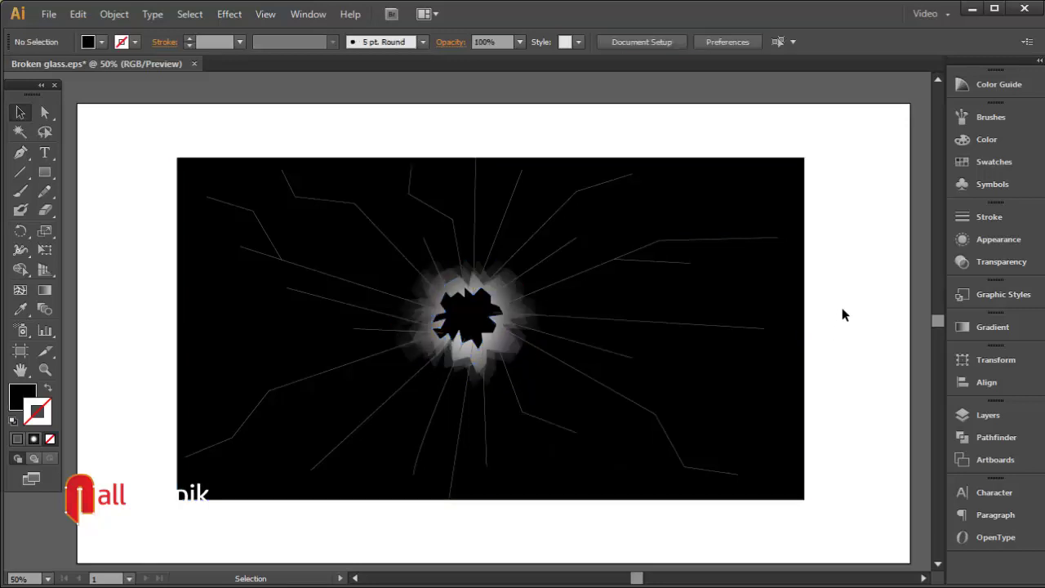
- Set the stroke weight of all the radiating crack lines to 6 pt
left_click_drag(251, 139, 704, 505)
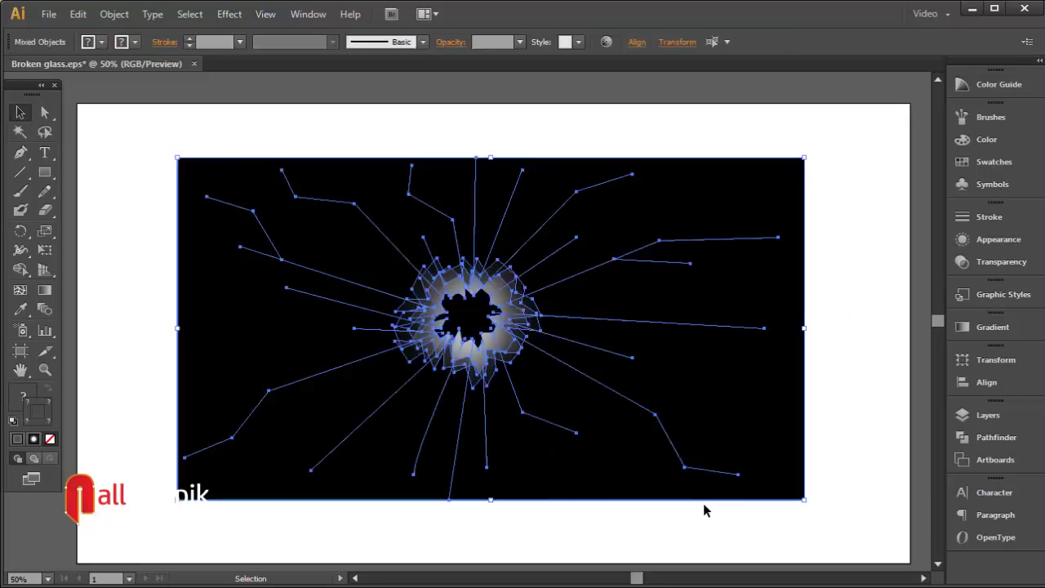
left_click(240, 41)
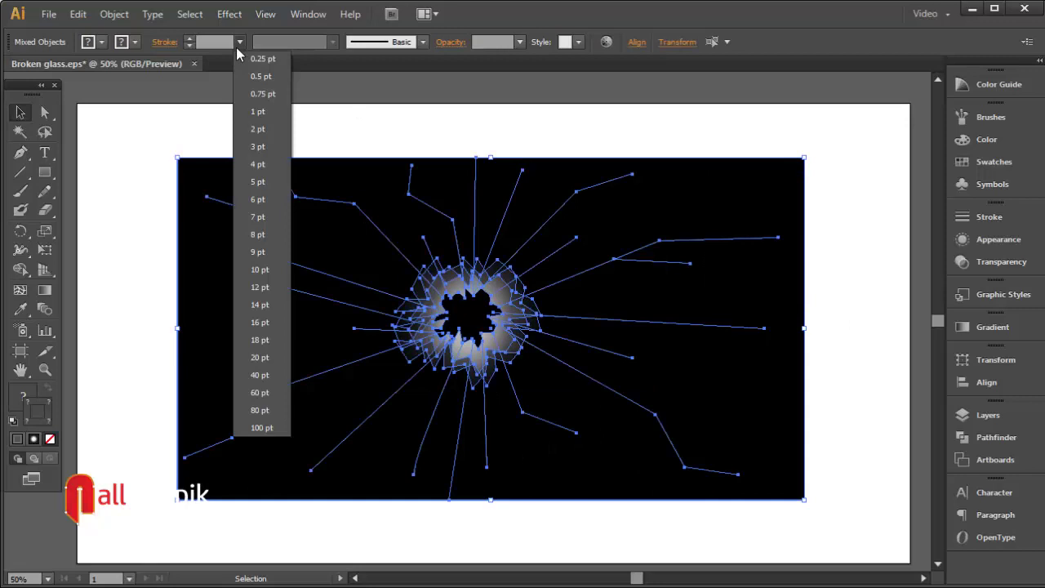
left_click(267, 186)
- Apply the tapered Width Profile 4 to the crack lines above and to the upper right of the hole, and deselect them
left_click(519, 203)
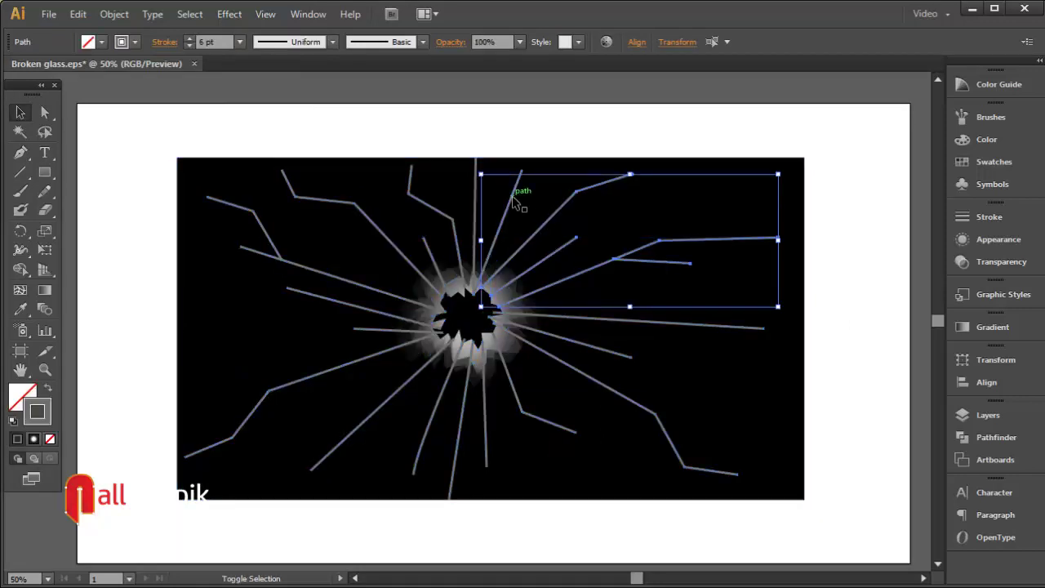
left_click(476, 189, "shift")
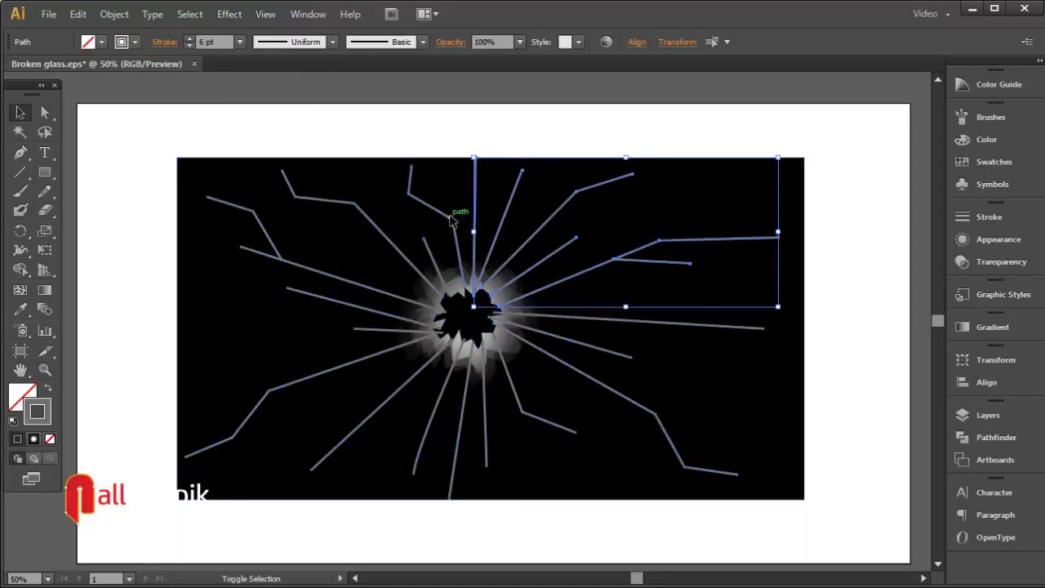
left_click(312, 42)
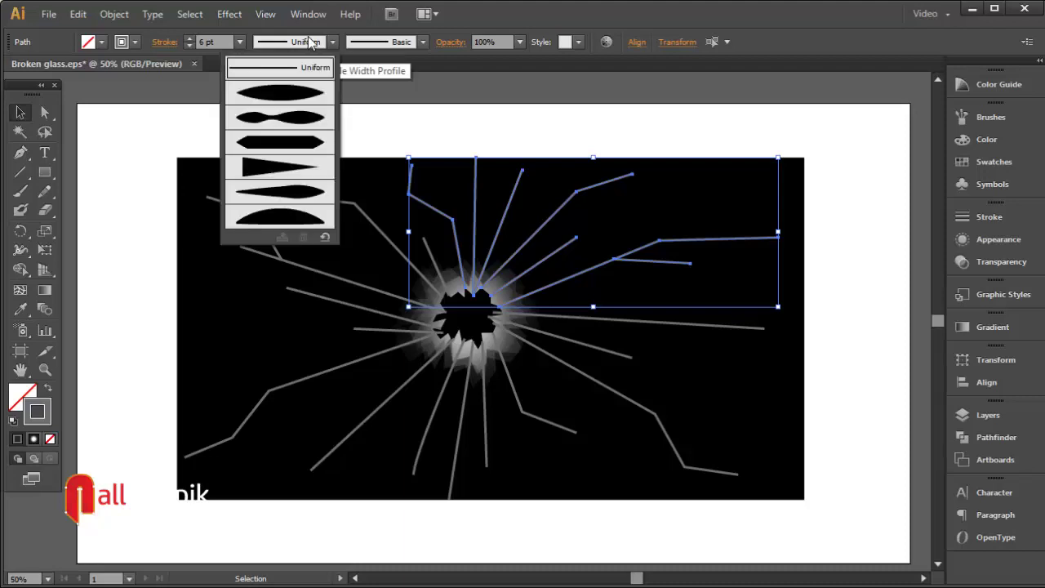
left_click(277, 174)
left_click(474, 150)
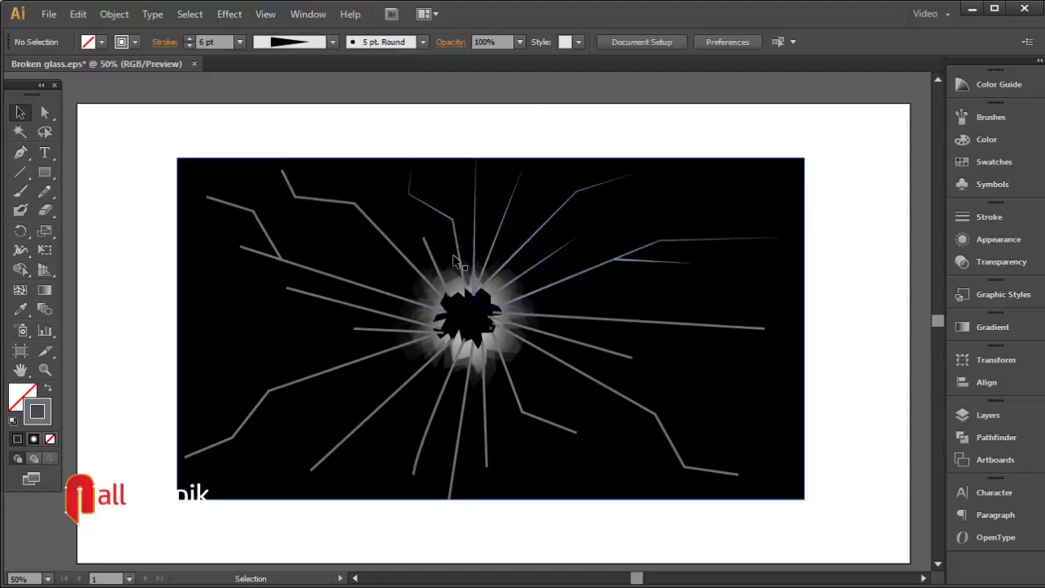
- Apply Width Profile 4 to the four uniform crack lines at the upper left of the hole, and deselect them
left_click(431, 242)
left_click(375, 217, "shift")
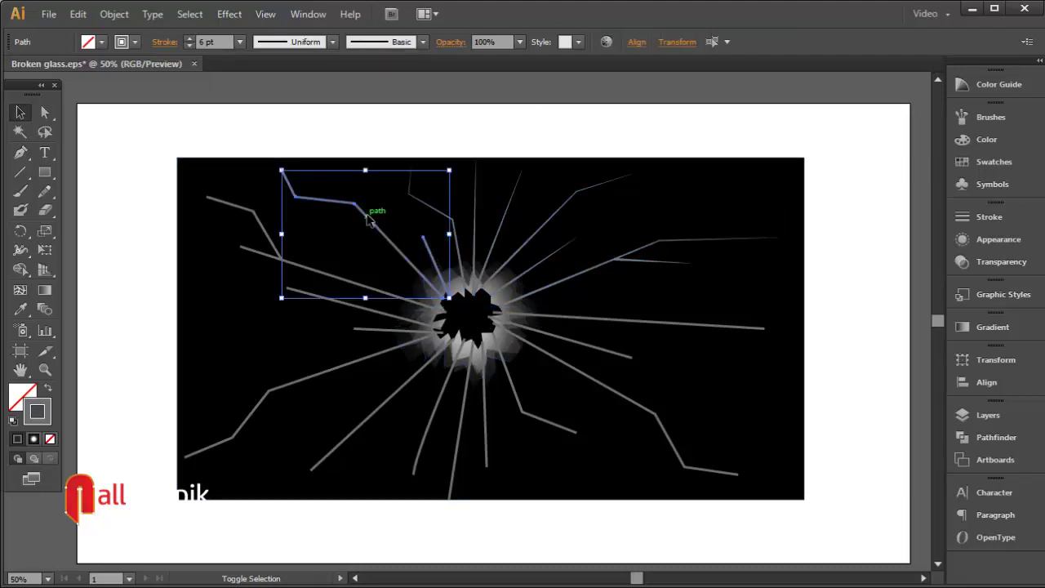
left_click(327, 277, "shift")
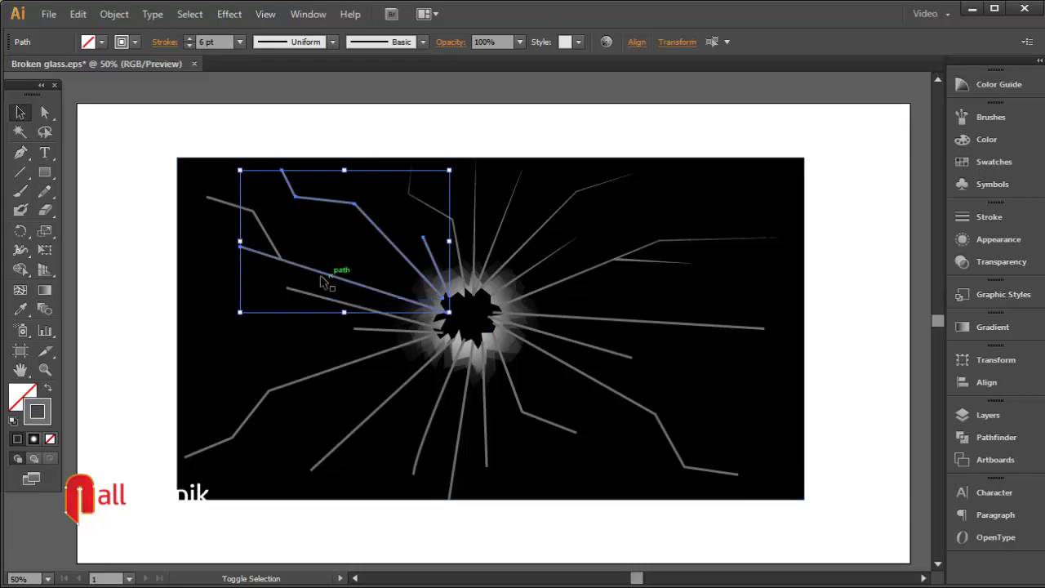
left_click(274, 234, "shift")
left_click(311, 43)
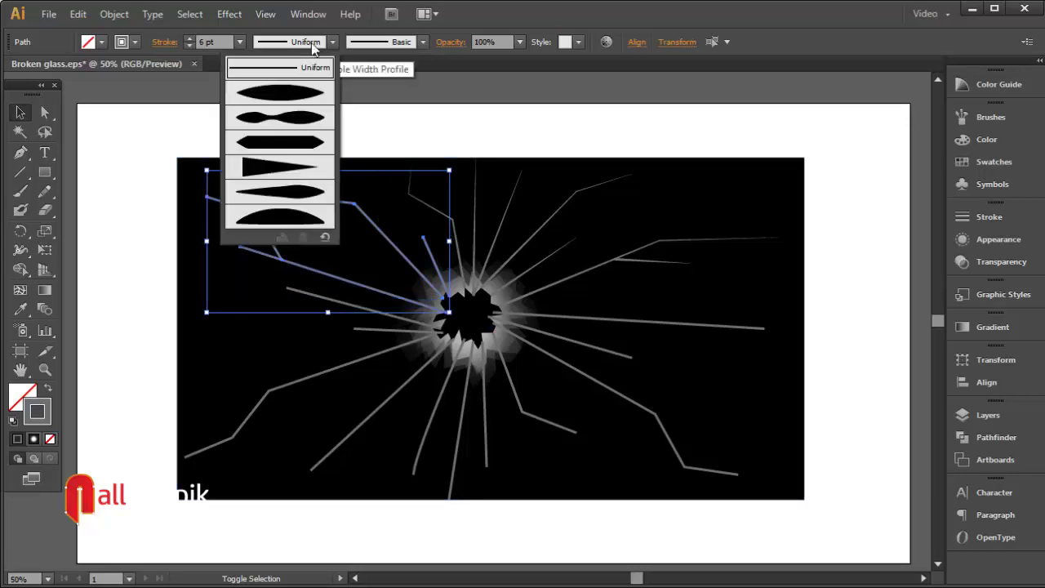
left_click(281, 170)
left_click(516, 153)
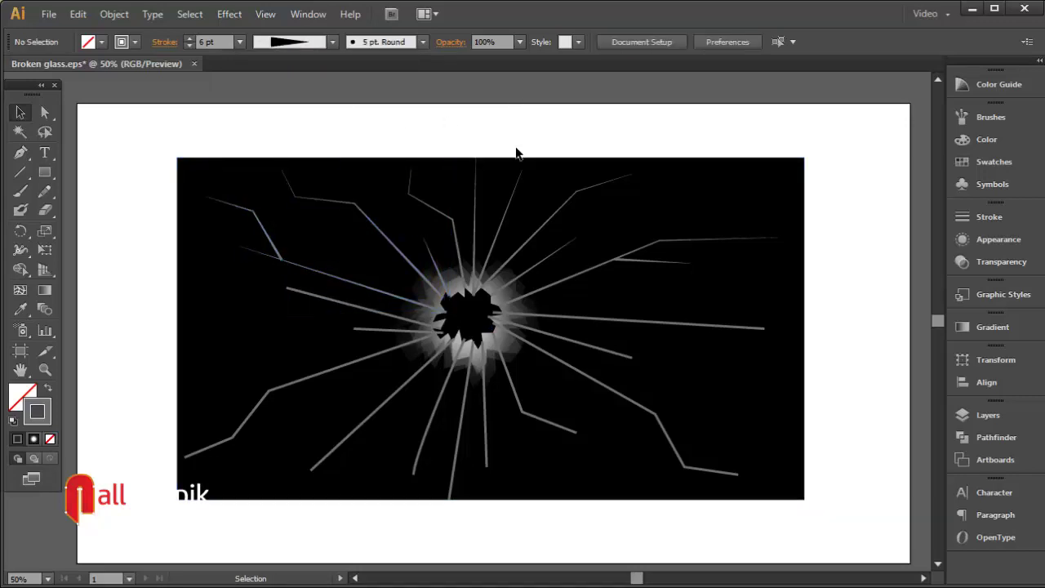
- Taper the straight crack left of the hole and the bent lower-left crack with Width Profile 4, and deselect them
left_click(330, 302)
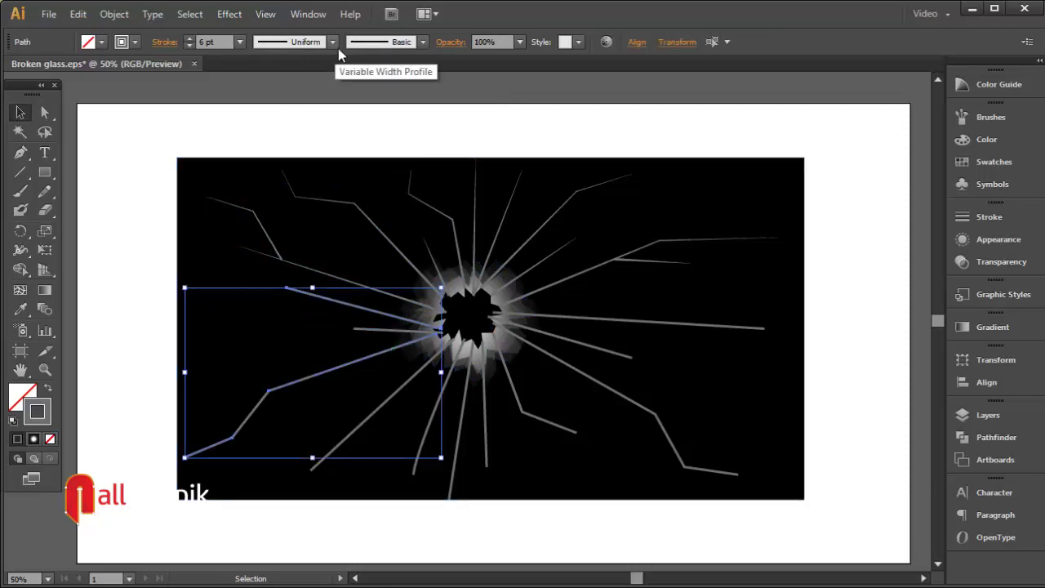
left_click(308, 44)
left_click(280, 168)
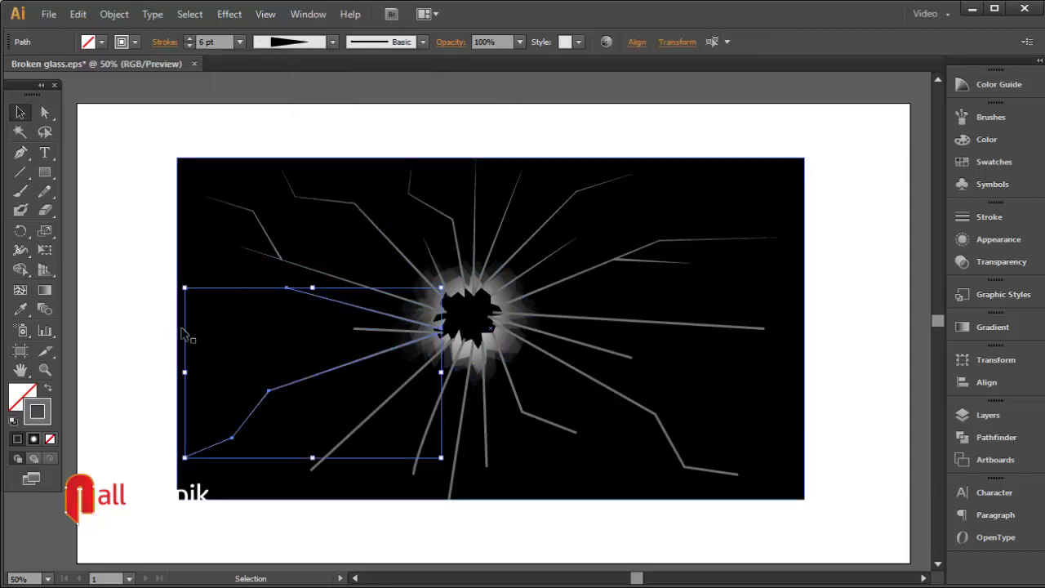
left_click(133, 325)
- Stretch the short horizontal crack left of the hole outward, apply Width Profile 4 to it, and deselect it
left_click(366, 336)
left_click_drag(355, 330, 222, 329)
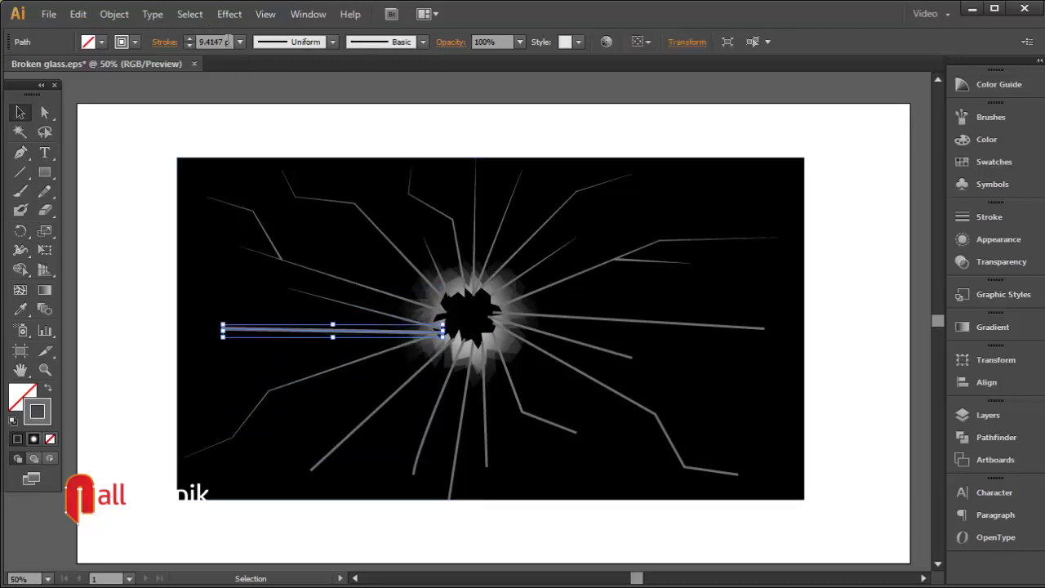
left_click(332, 42)
left_click(277, 167)
left_click(414, 107)
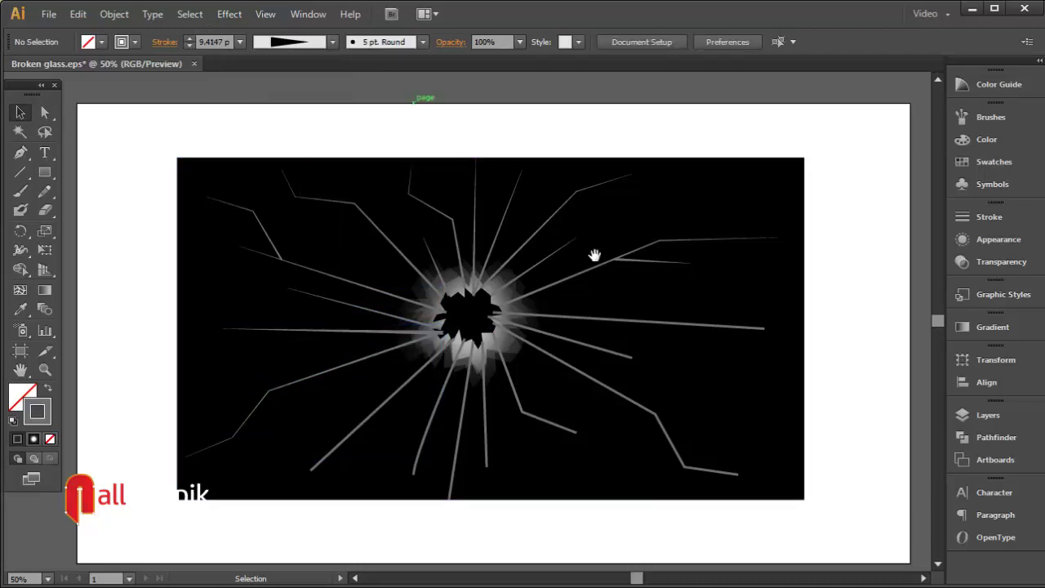
- Apply Width Profile 4 to all remaining uniform cracks below and to the right of the hole, and deselect them
scroll(740, 350, "down", 2)
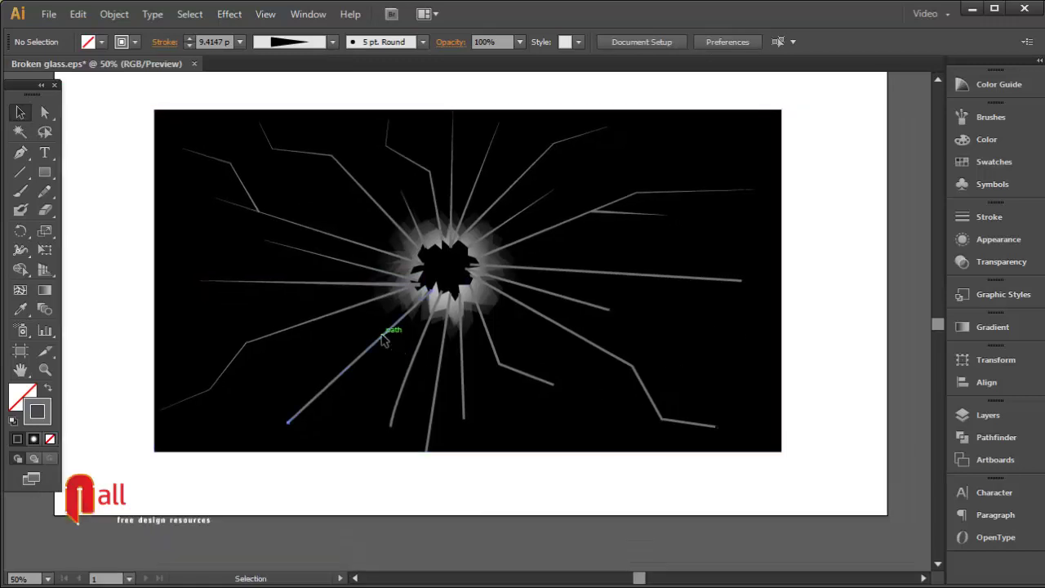
left_click(391, 341)
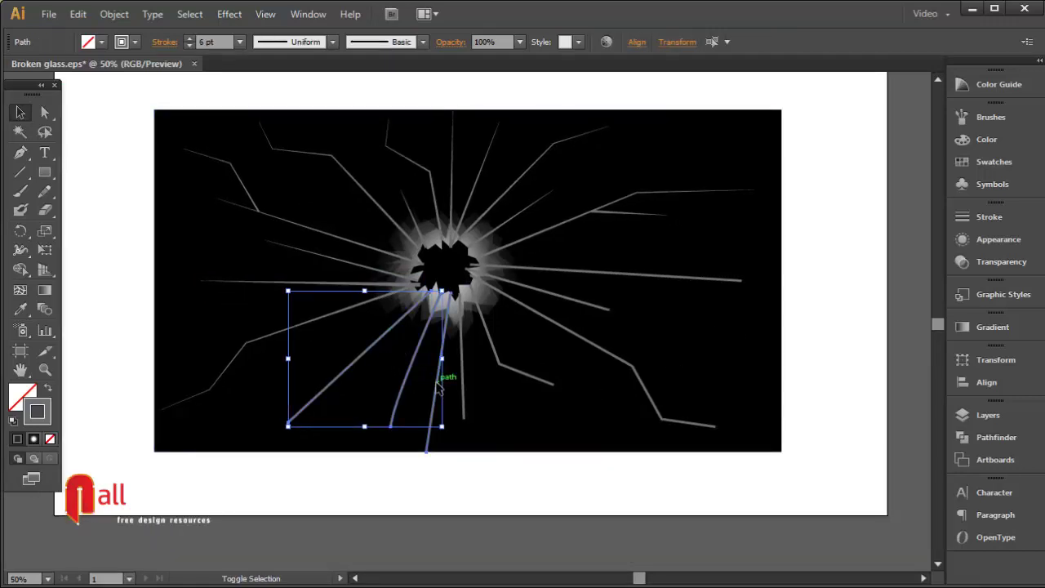
left_click(441, 376, "shift")
left_click(464, 390, "shift")
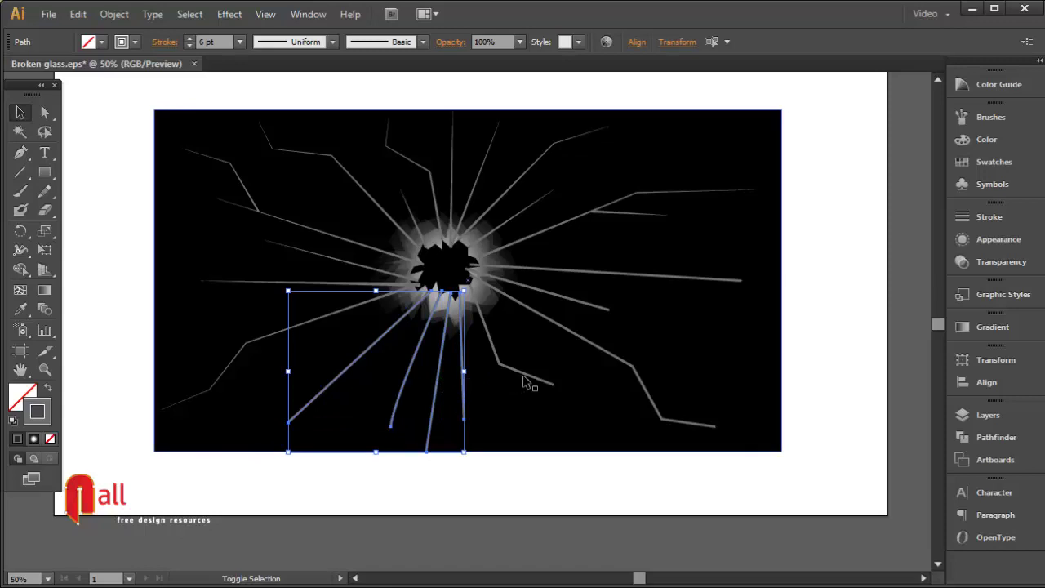
left_click(537, 377, "shift")
left_click(602, 351, "shift")
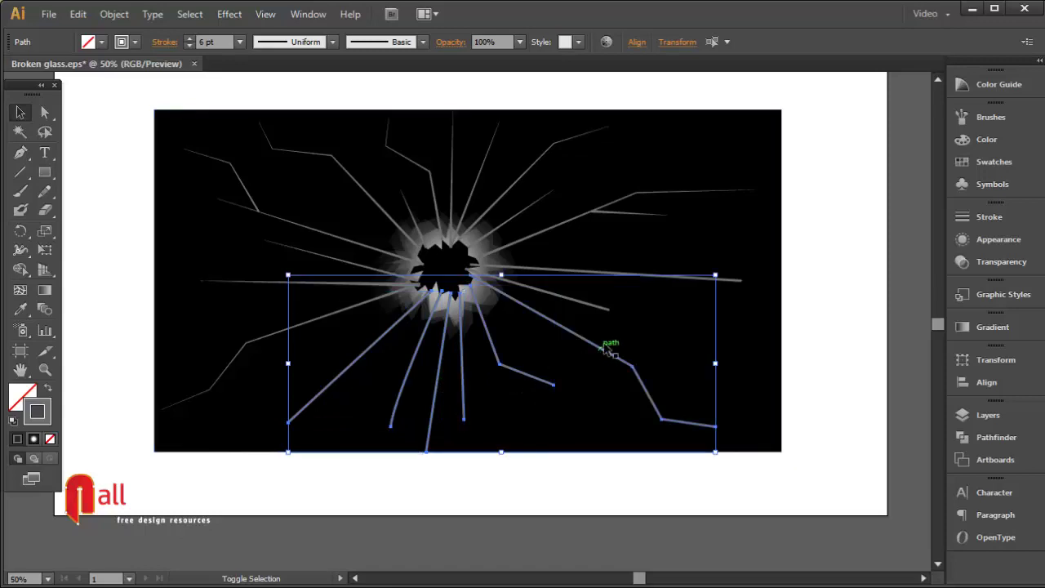
left_click(602, 314, "shift")
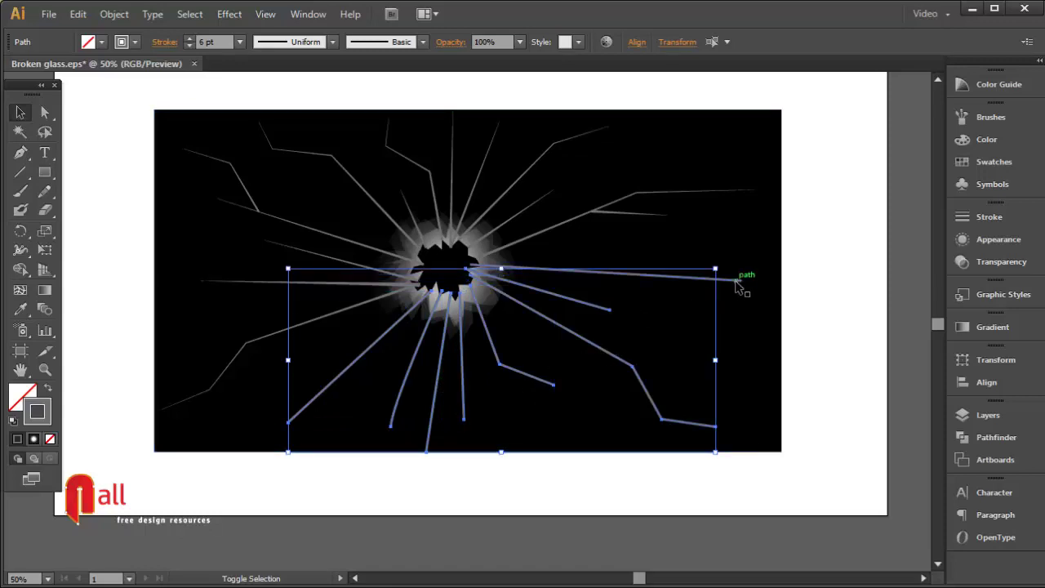
left_click(739, 280, "shift")
left_click(330, 42)
left_click(282, 161)
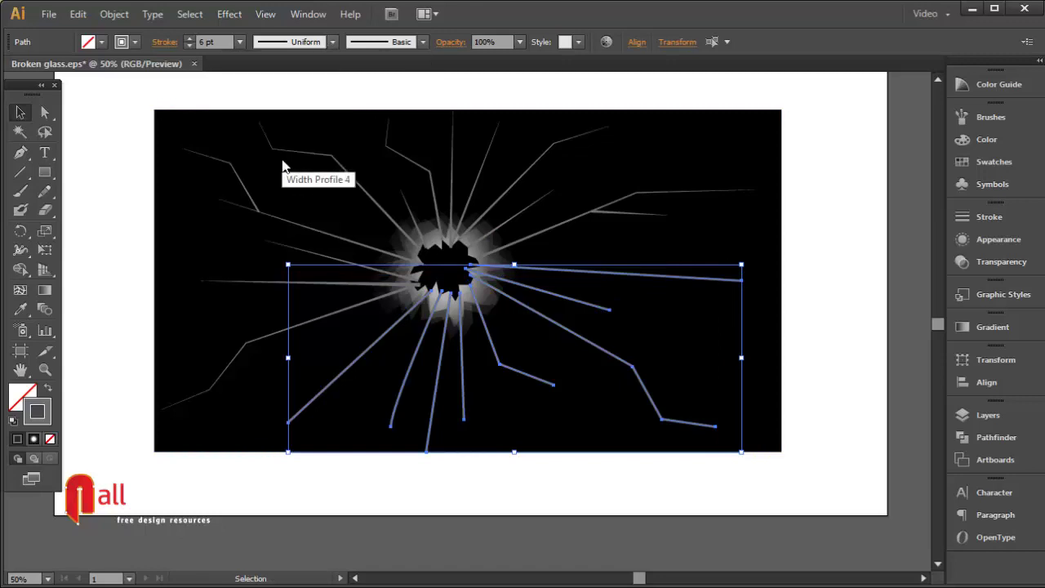
left_click(842, 283)
- Stretch the short crack sloping down from the hole's right edge farther outward, and deselect it
left_click_drag(840, 273, 833, 289)
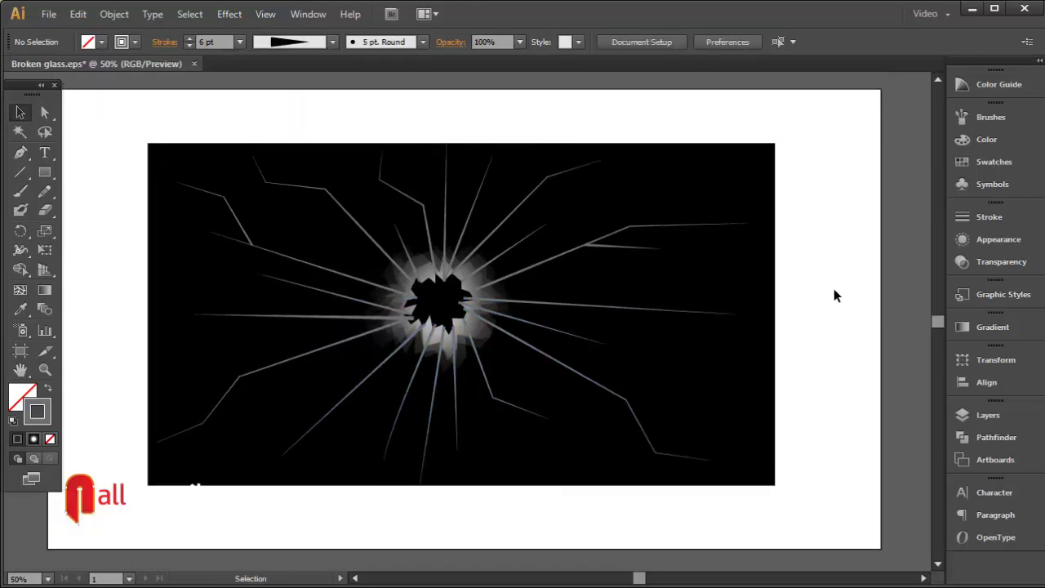
left_click(602, 342)
mouse_move(605, 324)
left_mouse_down()
mouse_move(653, 337)
mouse_move(678, 352)
mouse_move(683, 374)
left_mouse_up()
left_click(821, 367)
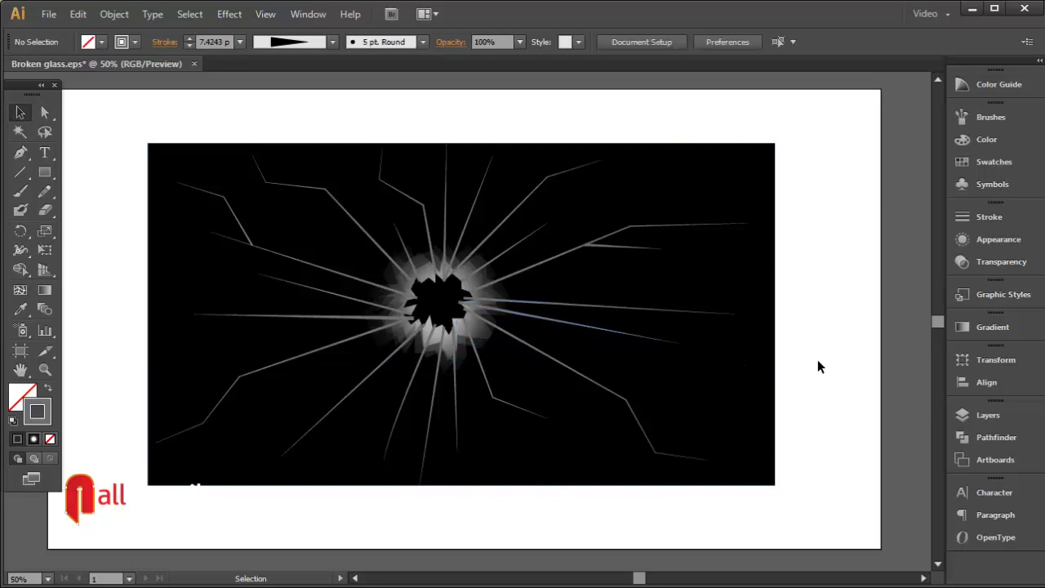
- Ungroup the background and layered hole shapes, and deselect them
left_click(463, 294)
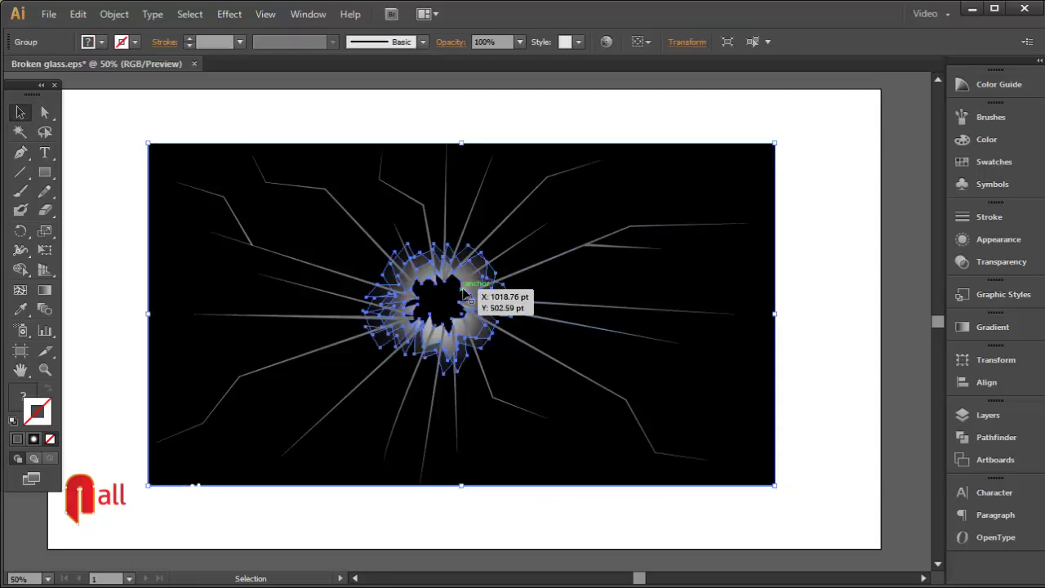
right_click(464, 294)
left_click(463, 379)
left_click(831, 322)
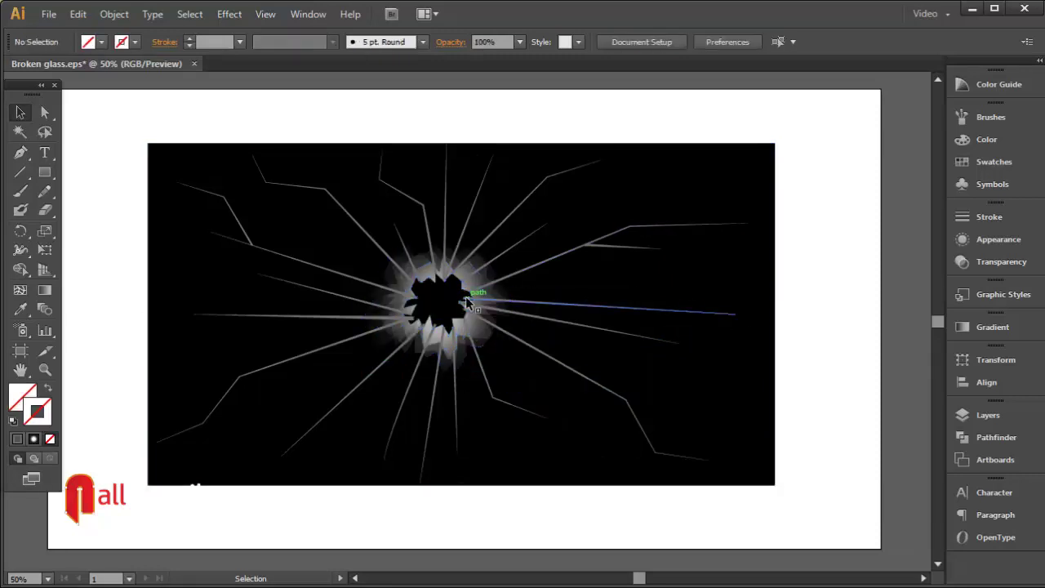
- Bring the black jagged hole shape to the front of all the crack lines, and deselect it
left_click(462, 288)
left_click(115, 14)
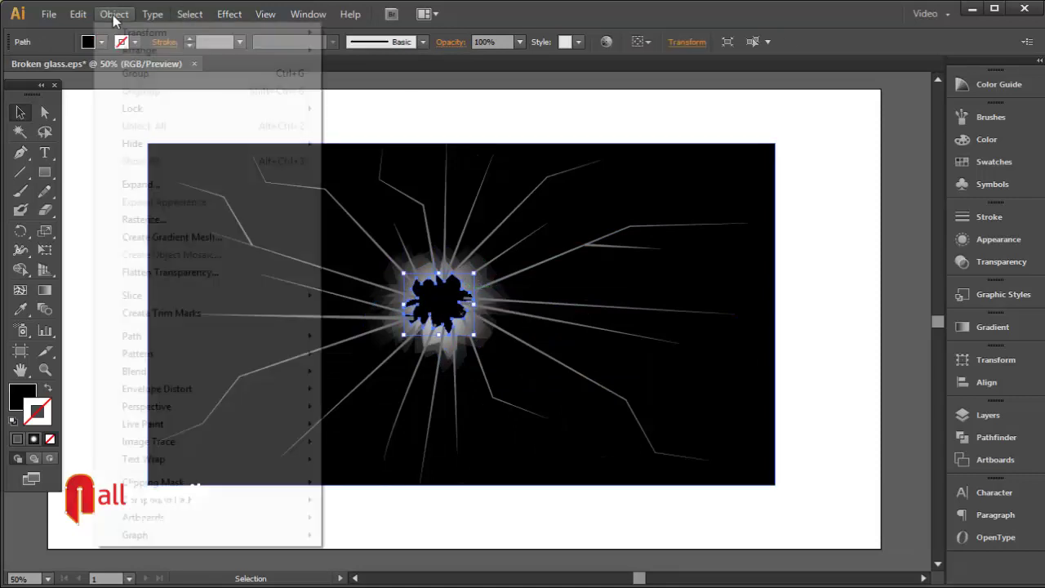
mouse_move(143, 50)
left_click(387, 67)
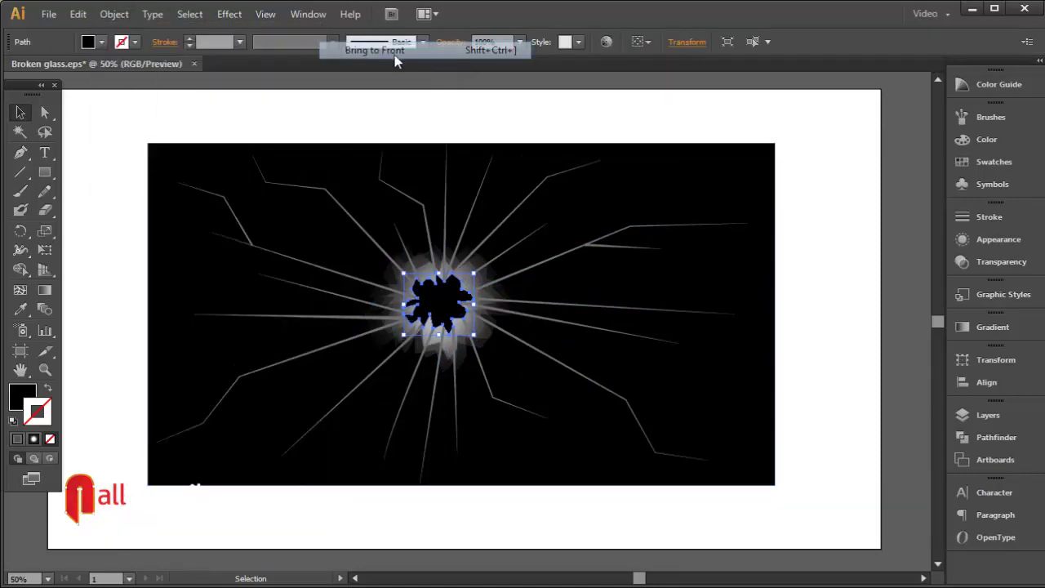
left_click(845, 266)
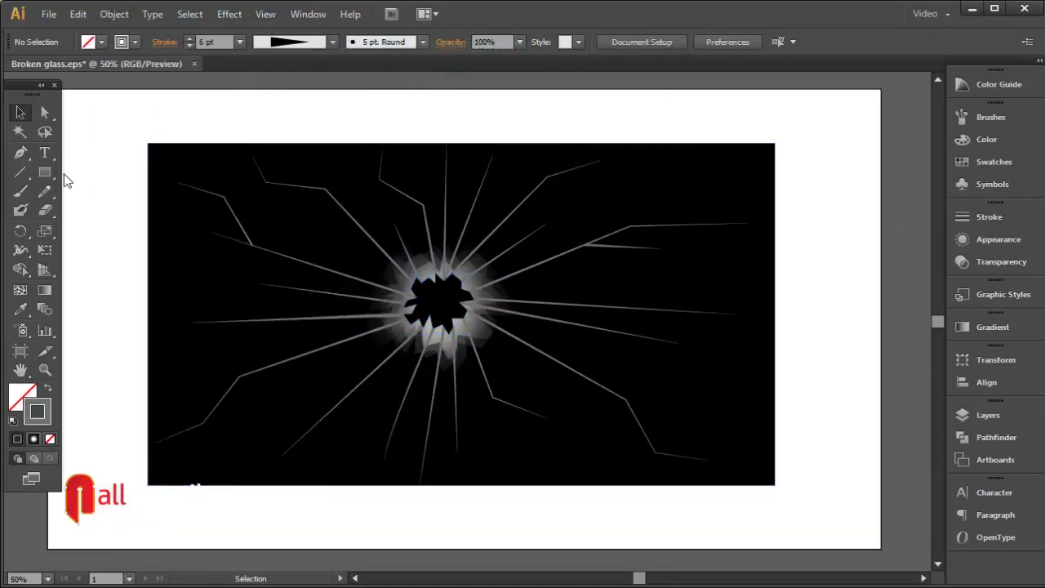
- Draw a large circle over the hole with the Ellipse tool and give it a white-to-black radial gradient fill without stroke
left_click_drag(45, 173, 117, 210)
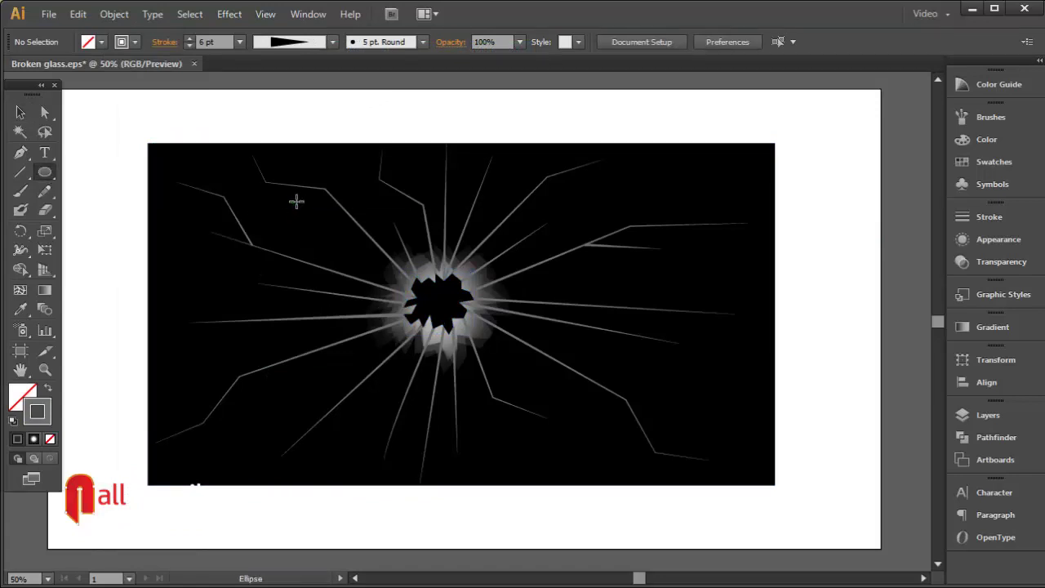
left_click_drag(301, 196, 578, 370)
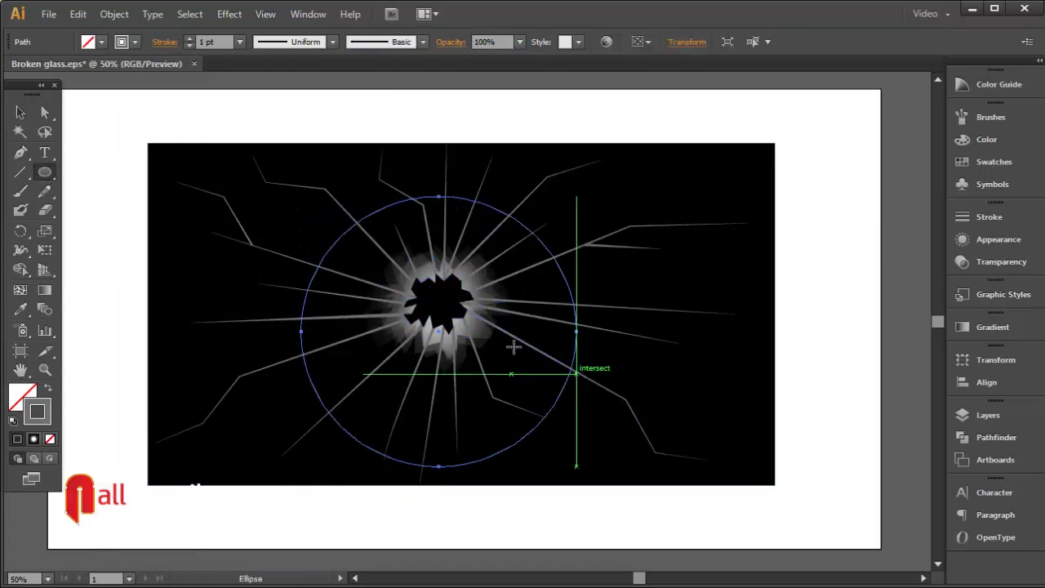
left_click(19, 112)
left_click(48, 388)
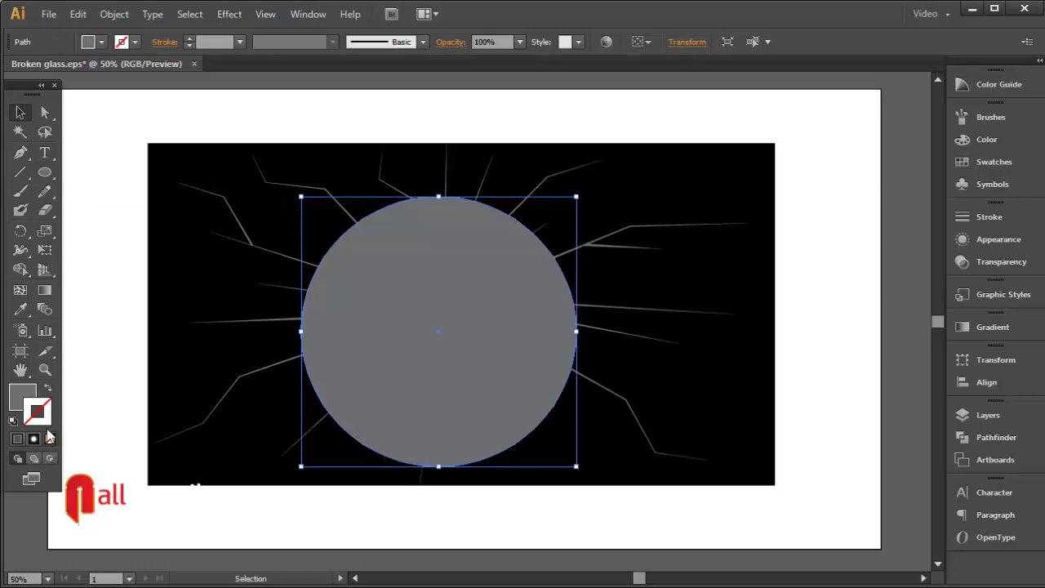
left_click(17, 438)
left_click(34, 439)
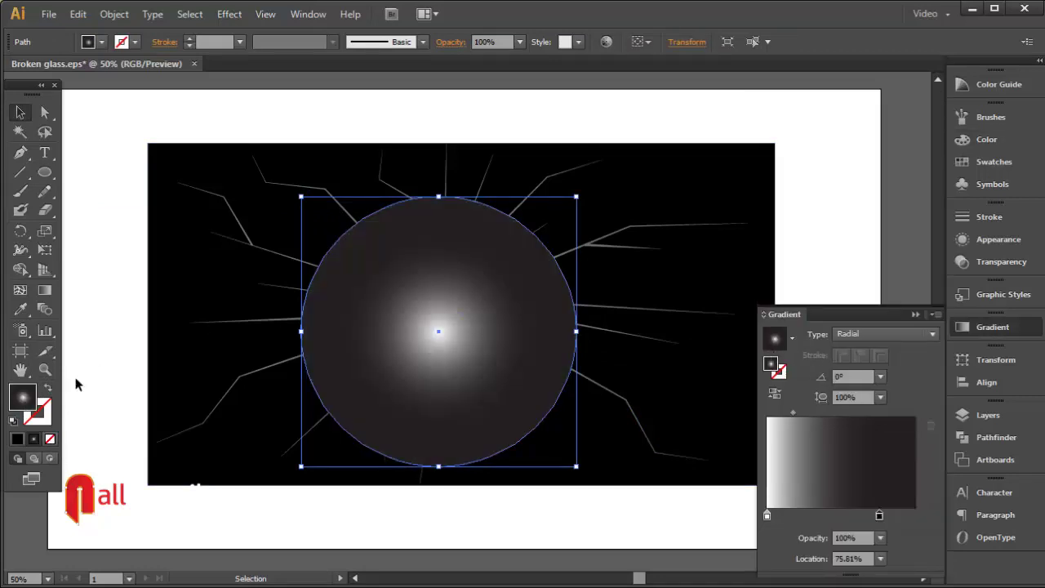
- Sample the background's black with the Eyedropper, add it as the circle gradient's 100% stop, and remove the dark grey stop at 75.81%
left_click(20, 308)
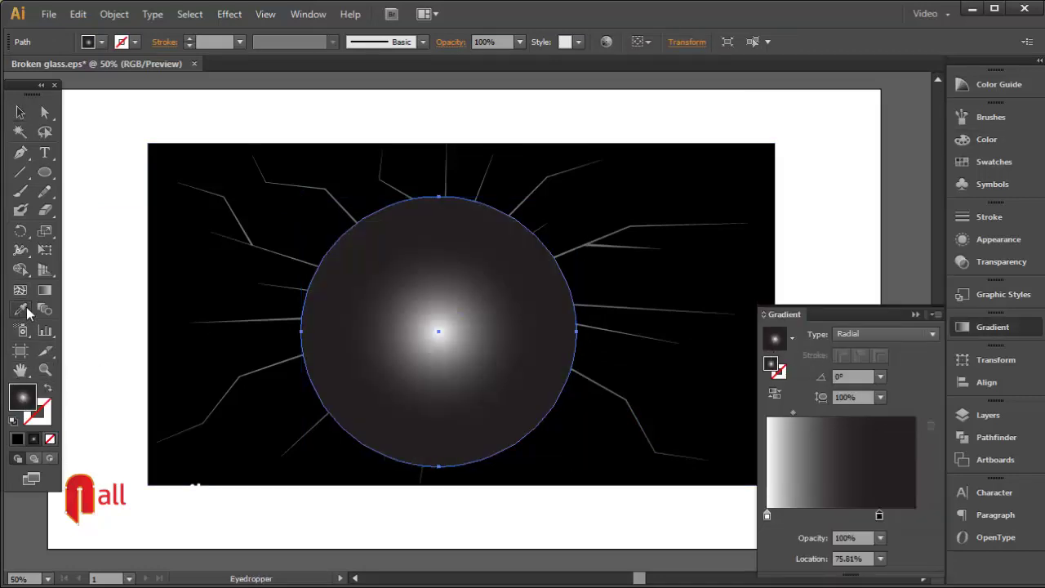
left_click(196, 287)
left_click(20, 112)
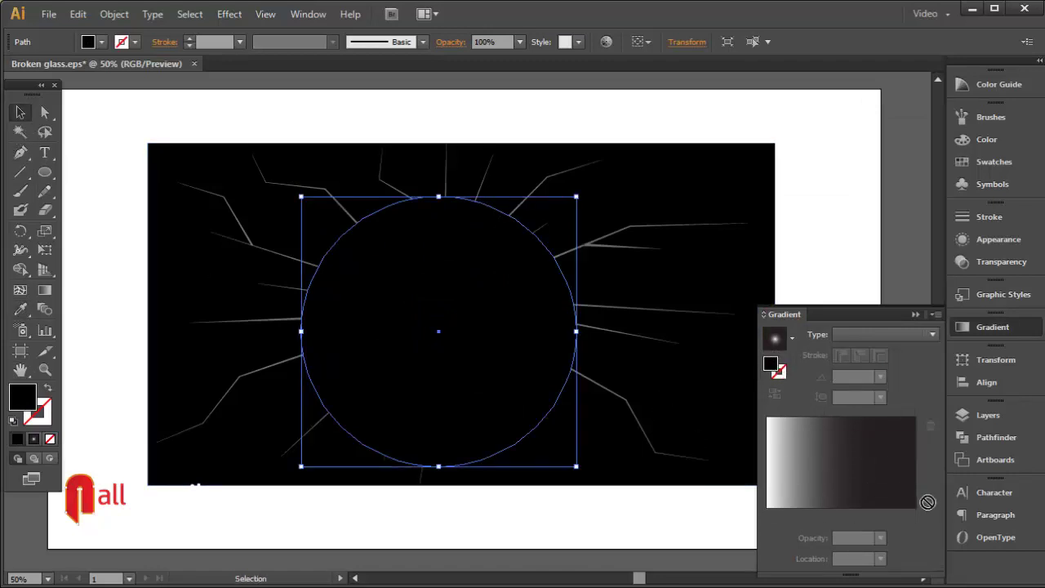
left_click(918, 521)
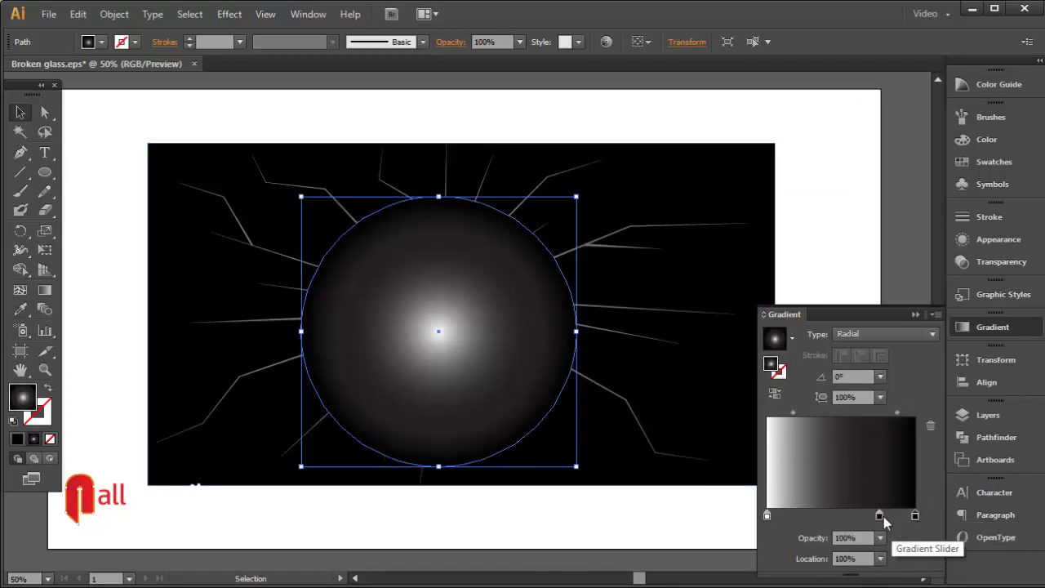
left_click(879, 516)
left_click_drag(868, 521, 838, 582)
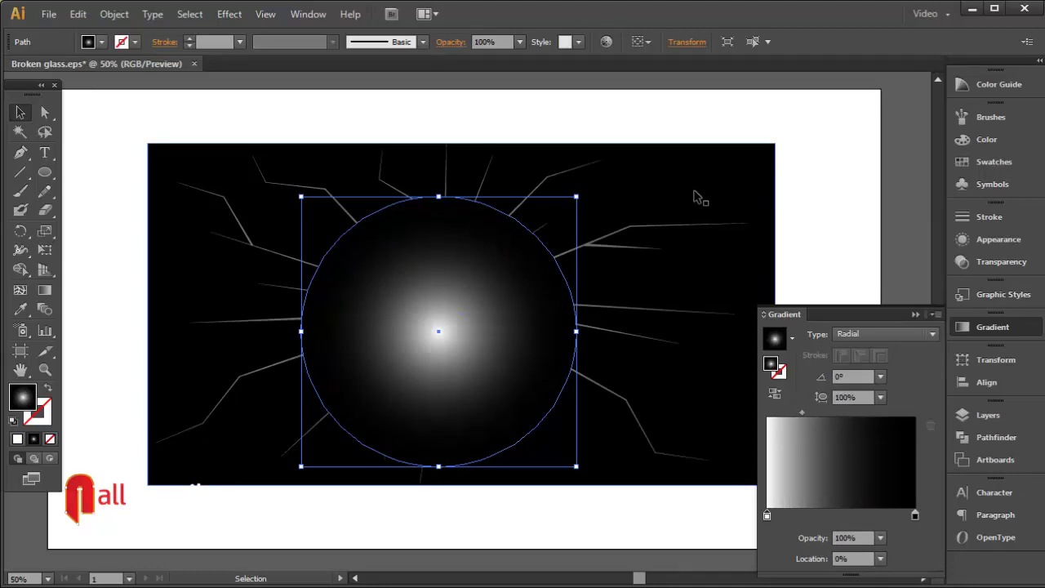
- Send the gradient circle together with the black background rectangle to the back, behind the cracks and hole shapes, and deselect them
left_click(707, 189, "shift")
right_click(718, 180)
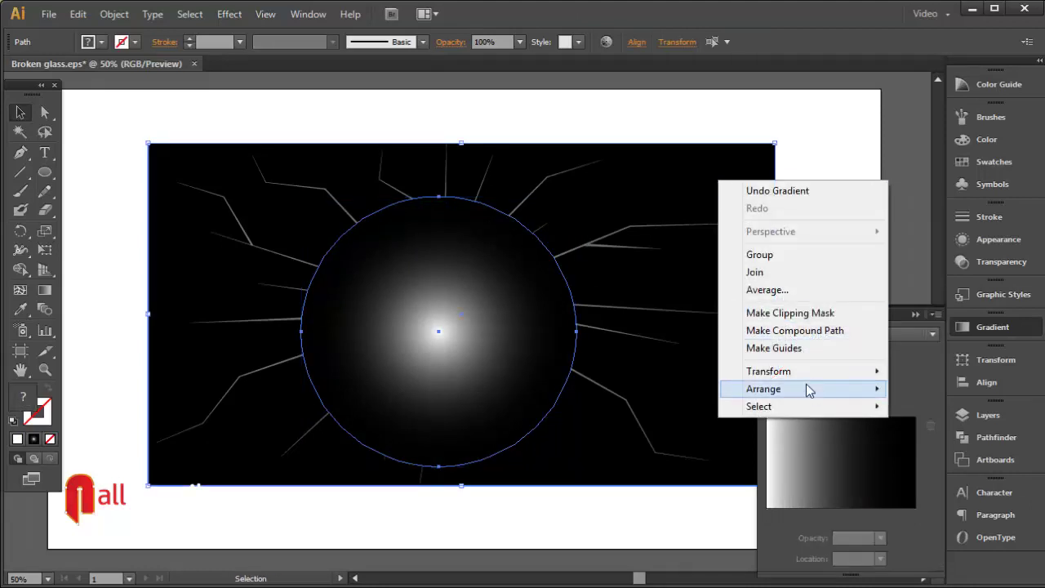
mouse_move(825, 396)
left_click(931, 441)
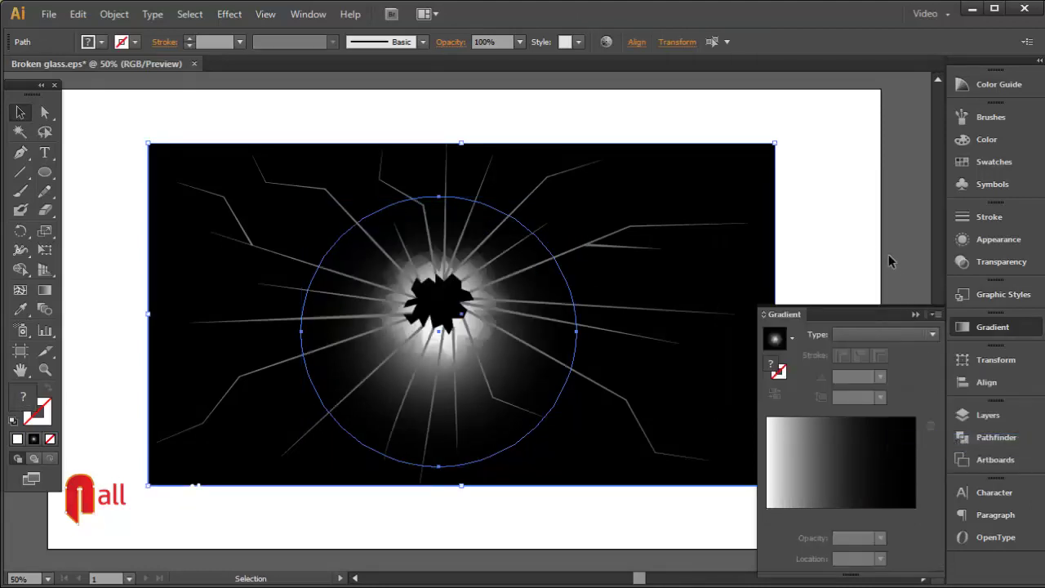
key("ctrl+shift+a")
- Move the gradient circle up so its glow is centred behind the jagged hole, and deselect it
left_click(533, 367)
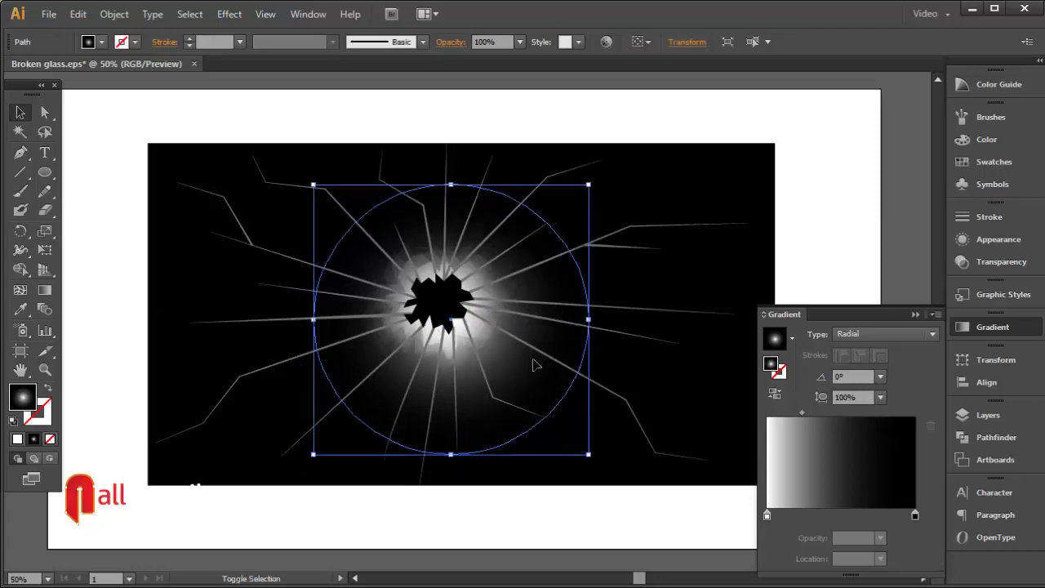
left_click_drag(526, 369, 523, 364)
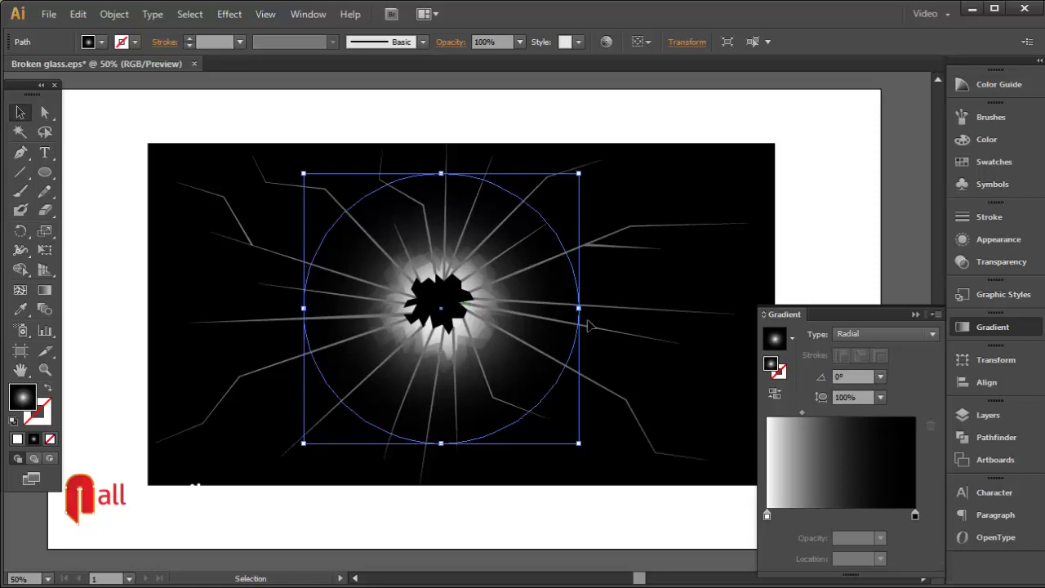
left_click(637, 110)
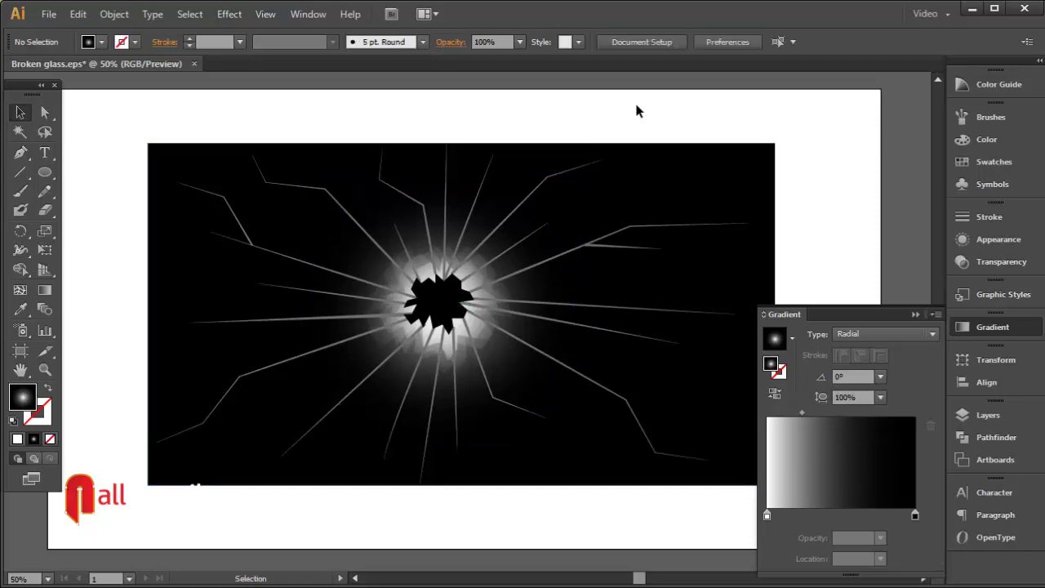
- Tighten the circle's glow by setting the radial gradient's midpoint to about 16.5%, and deselect it
left_click(525, 366)
left_click_drag(802, 415, 791, 416)
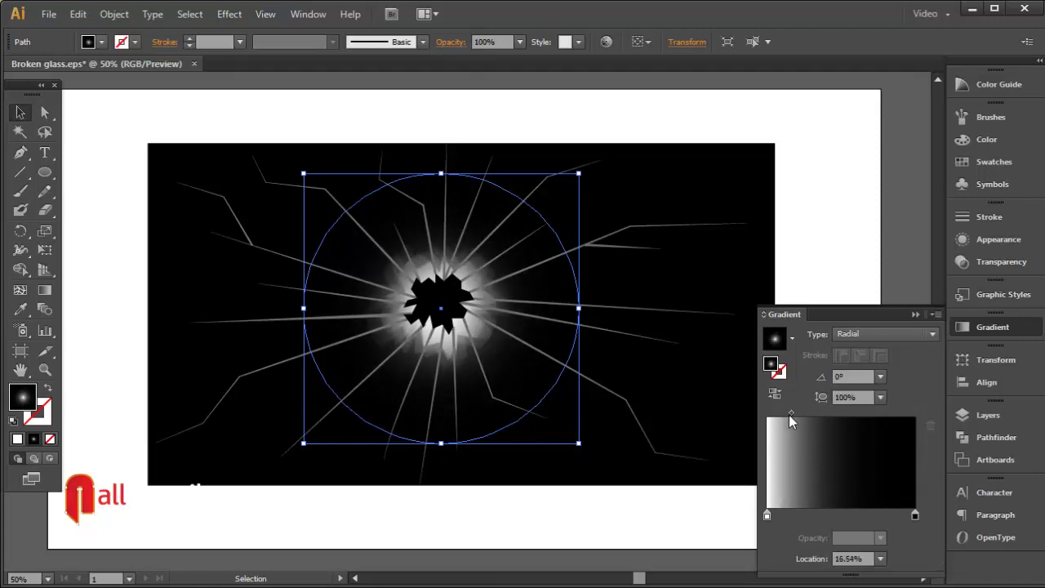
left_click(852, 225)
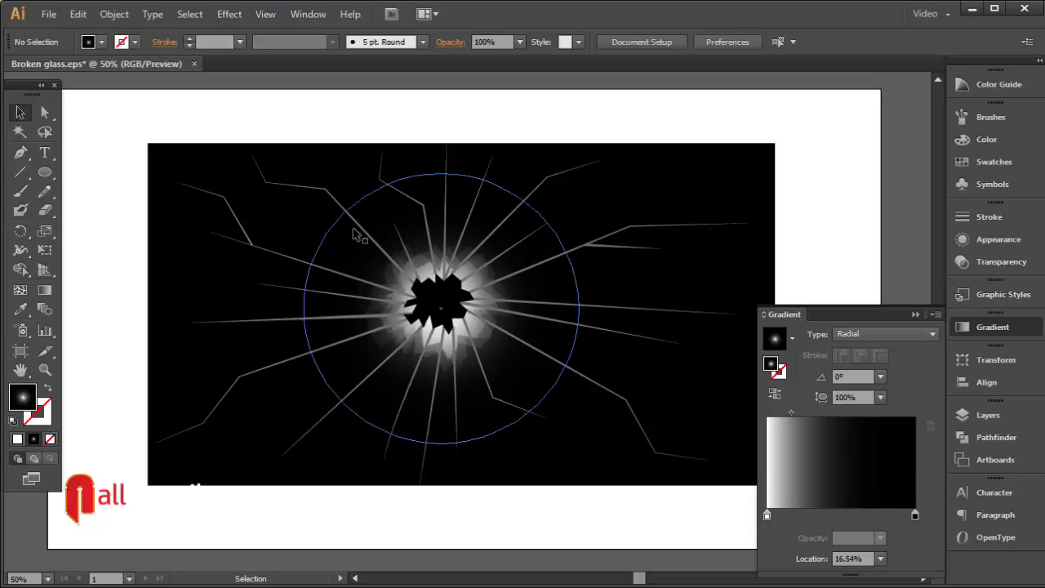
- Select all crack lines by their shared fill color, set their blending mode to Screen, and deselect them
left_click(537, 186)
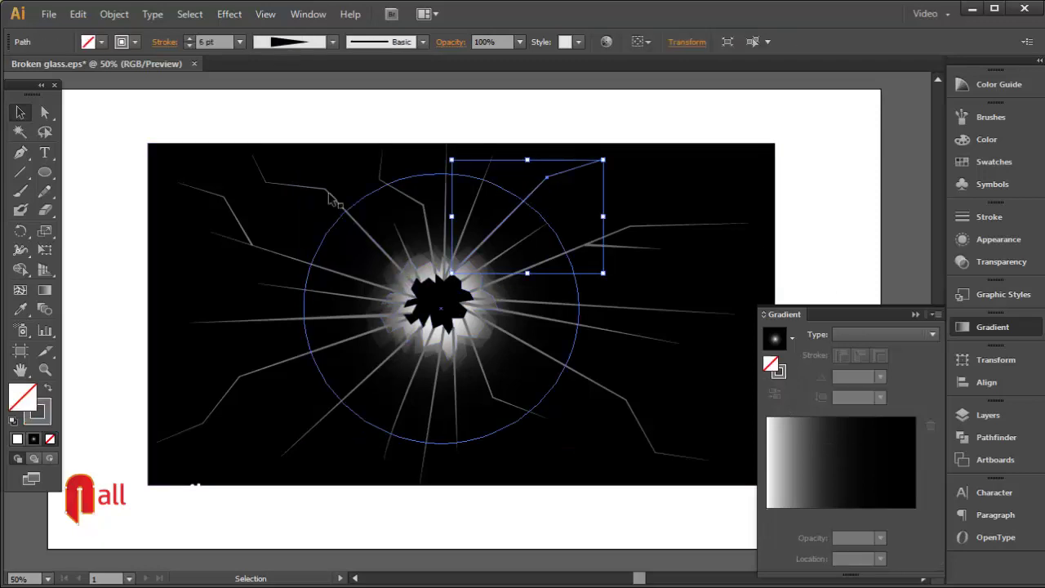
left_click(182, 14)
mouse_move(229, 169)
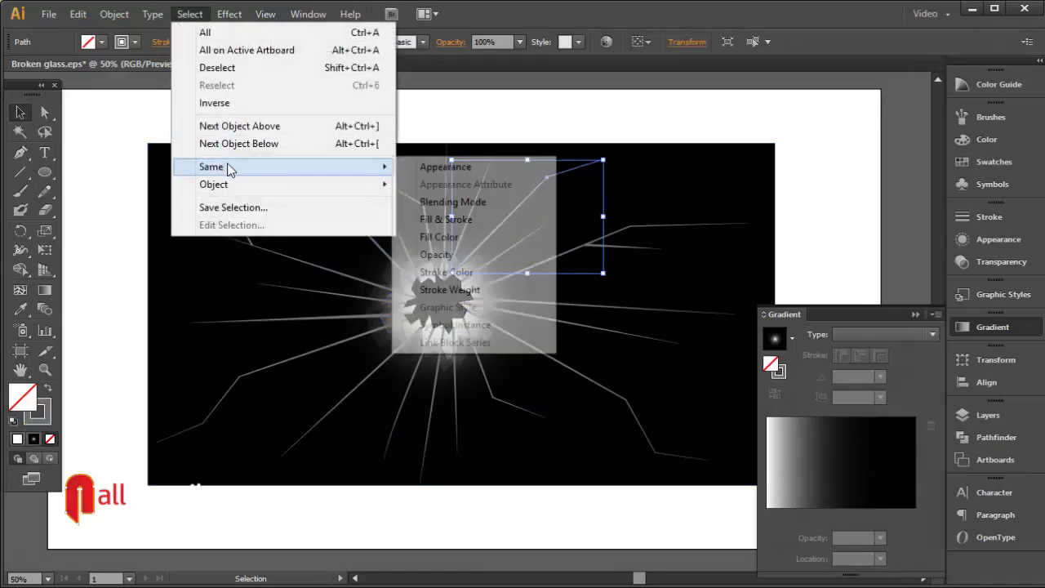
left_click(439, 237)
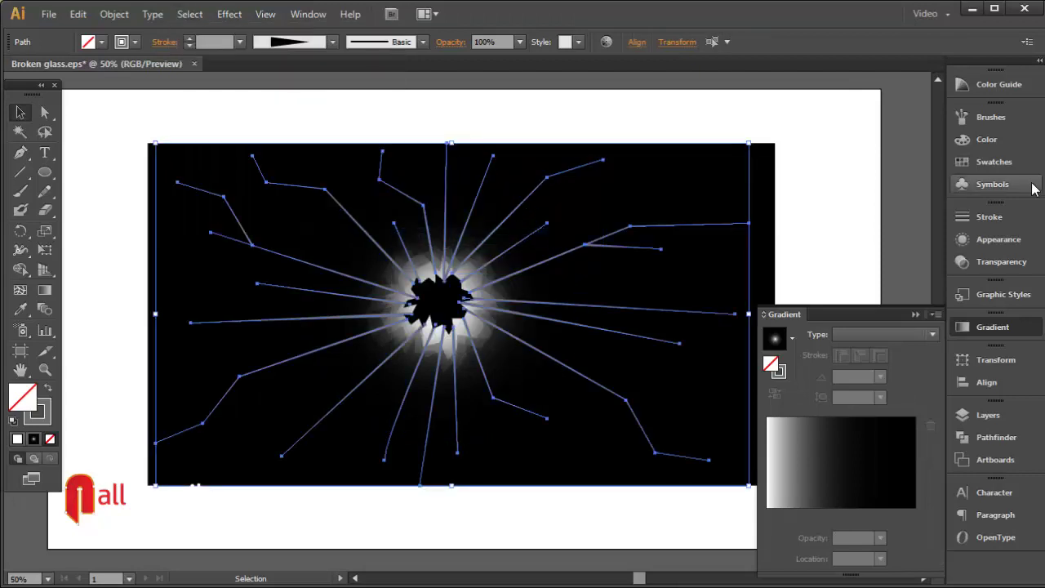
left_click(986, 329)
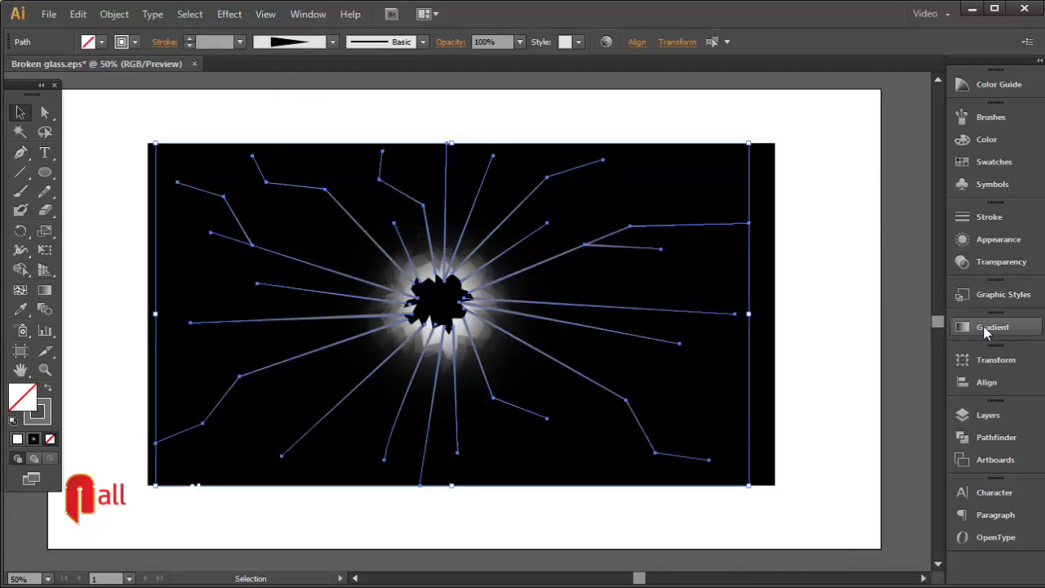
left_click(999, 261)
left_click(822, 225)
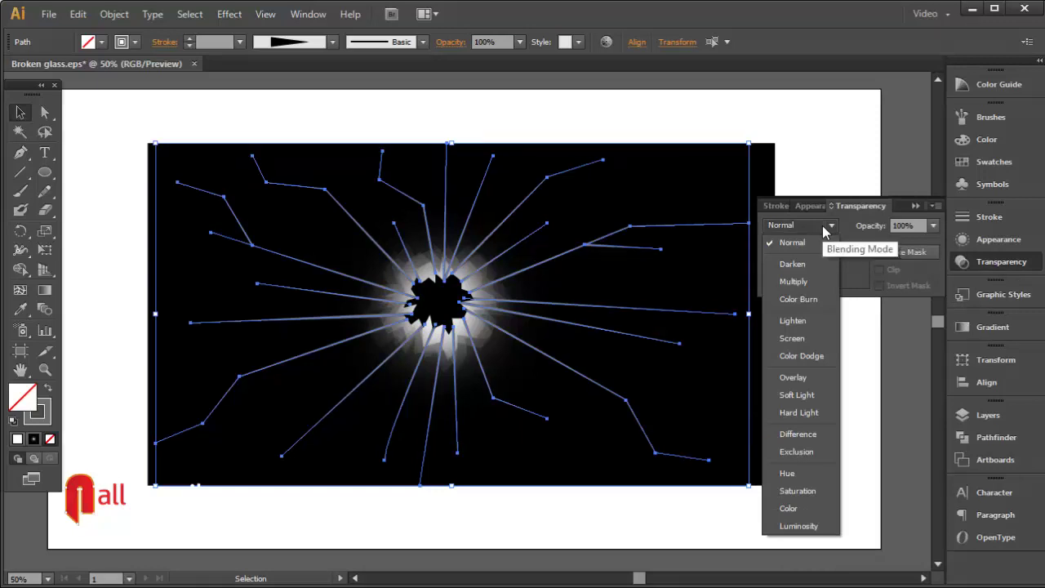
left_click(816, 336)
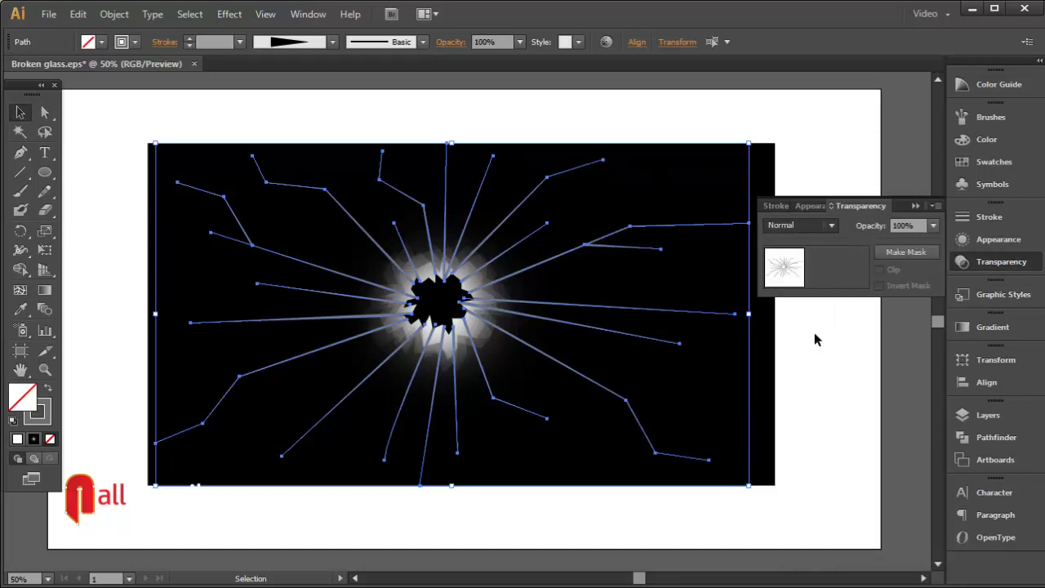
left_click(838, 177)
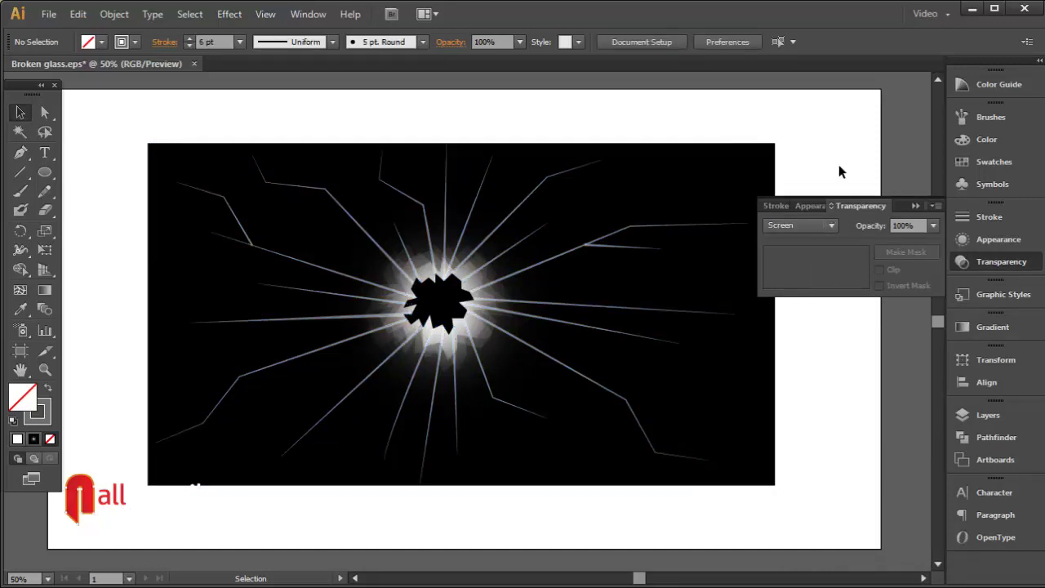
left_click(915, 206)
- Zoom in on the black rectangle to examine the complete broken glass effect
key("ctrl+space")
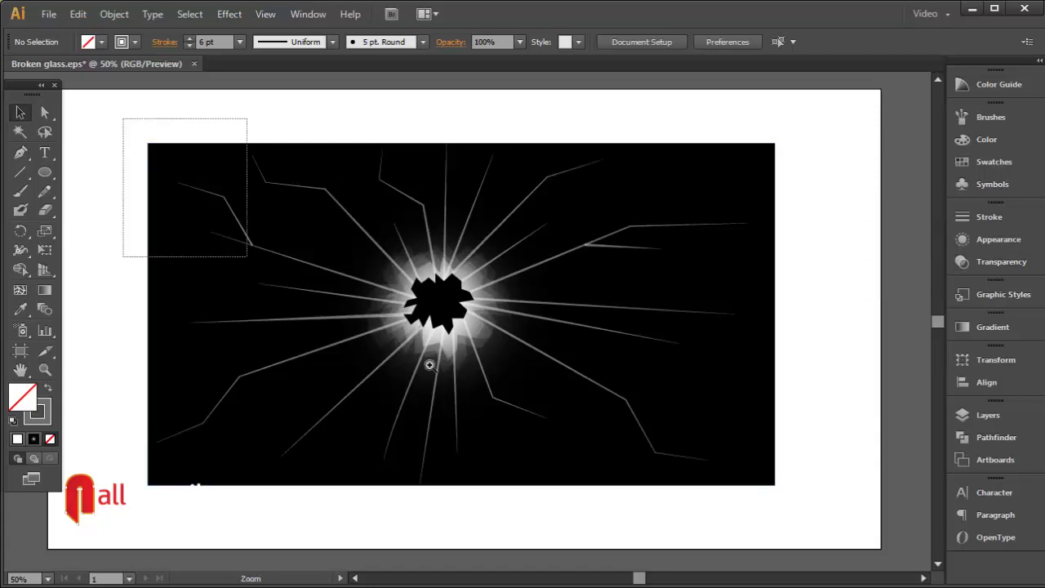
left_click_drag(430, 365, 808, 514)
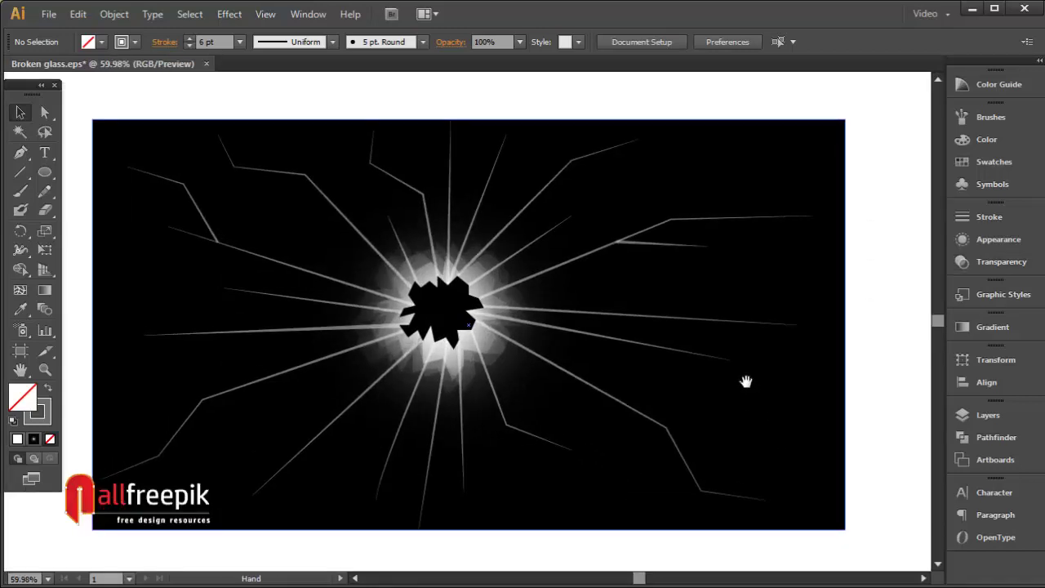